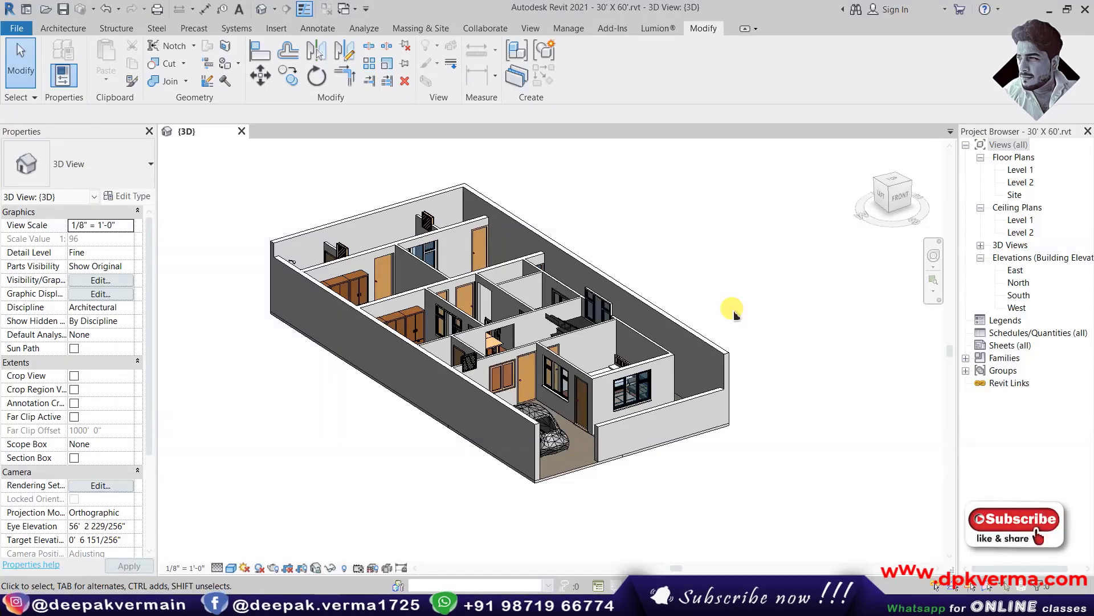
Pan, orbit and zoom in on the house, then select the window beside the garage
mouse_move(718, 316)
middle_down()
mouse_move(721, 335)
mouse_move(660, 316)
middle_up()
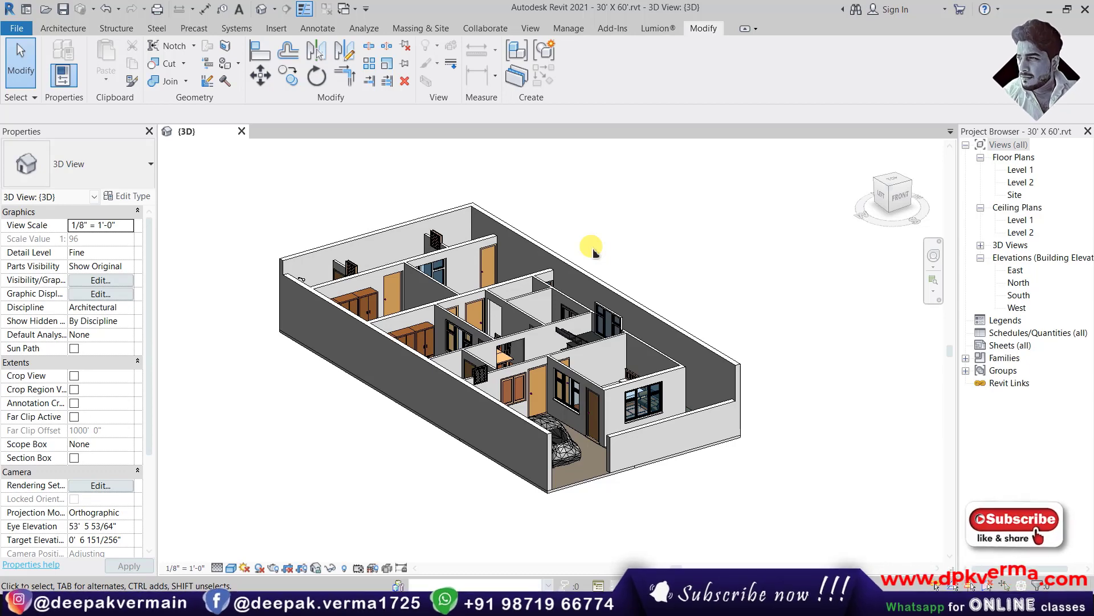
scroll(692, 371, up, 2)
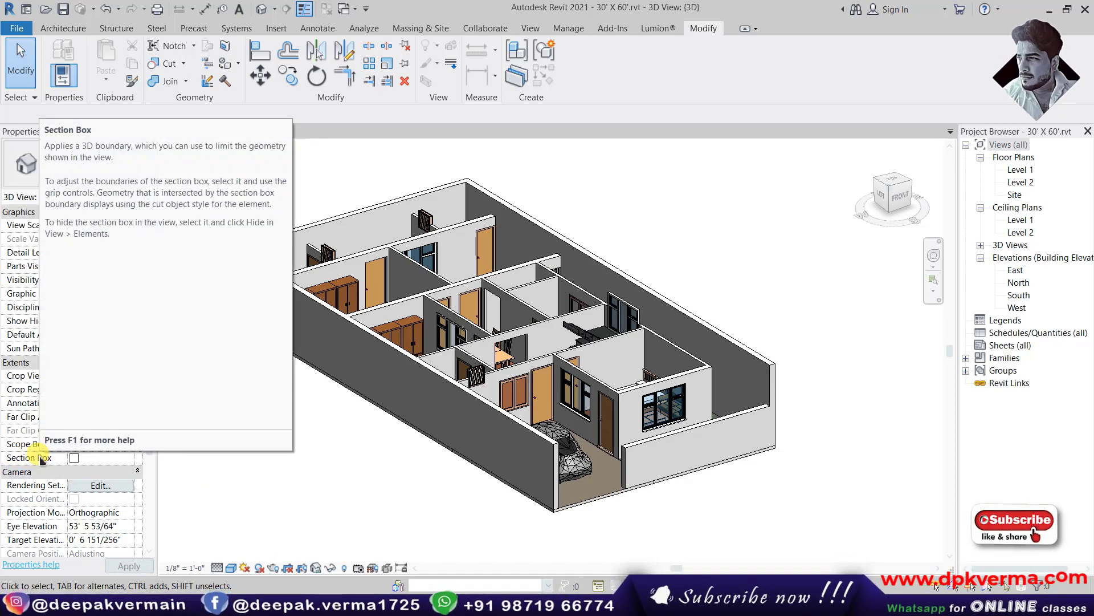
mouse_move(342, 439)
shift+middle_down()
mouse_move(379, 452)
mouse_move(444, 399)
mouse_move(456, 148)
shift+middle_up()
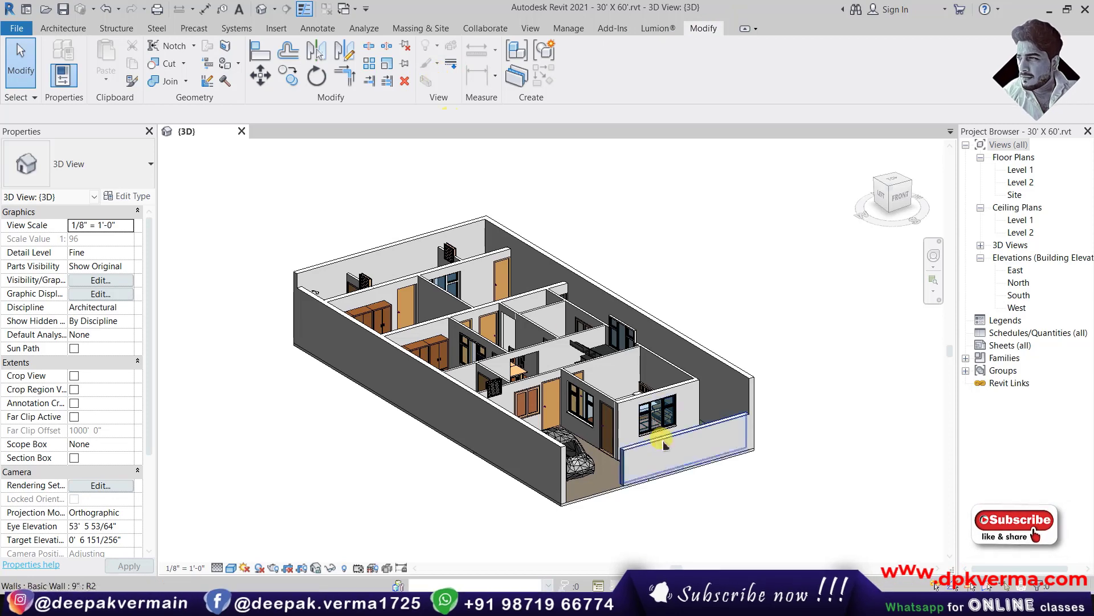
scroll(600, 439, up, 2)
scroll(593, 451, up, 1)
scroll(588, 456, up, 1)
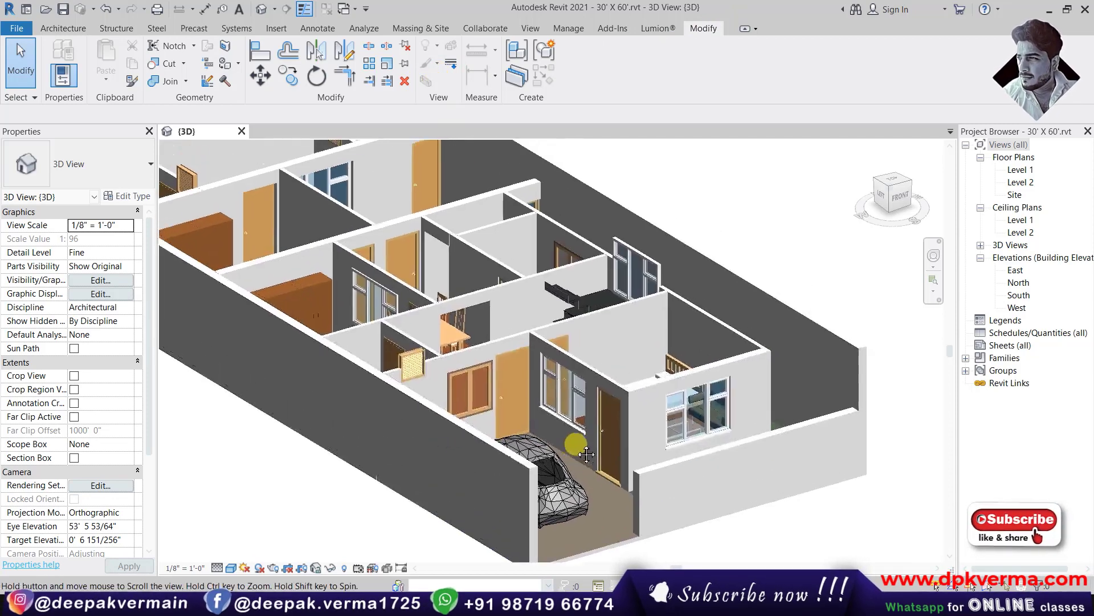
scroll(583, 463, up, 1)
scroll(547, 399, up, 1)
scroll(516, 336, up, 1)
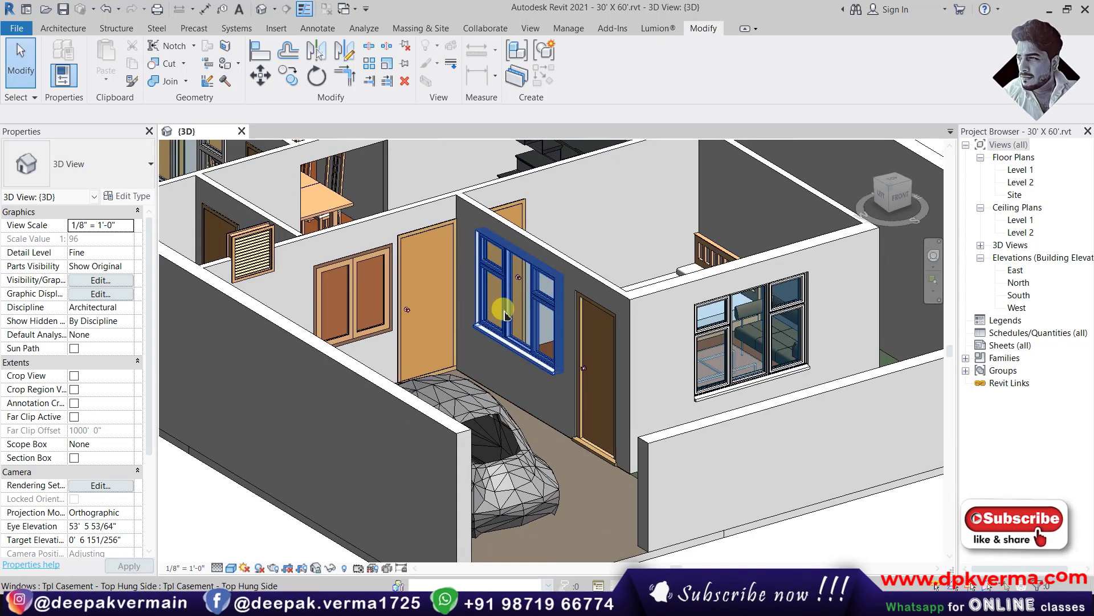
click(504, 314)
Temporarily isolate the garage window and orbit around it
scroll(502, 311, up, 2)
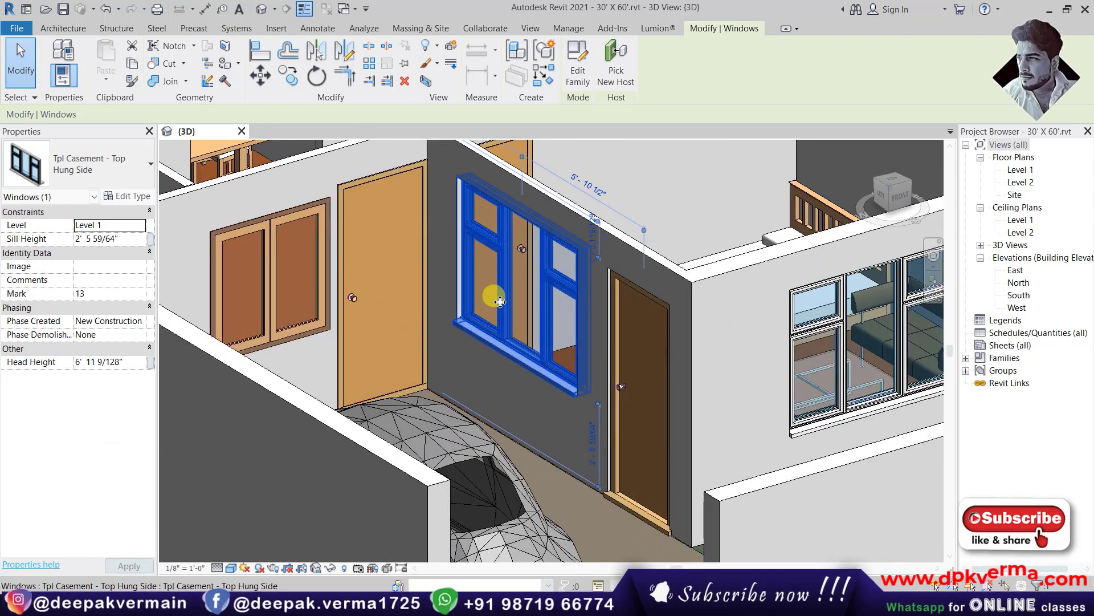
scroll(500, 302, down, 3)
scroll(499, 301, up, 1)
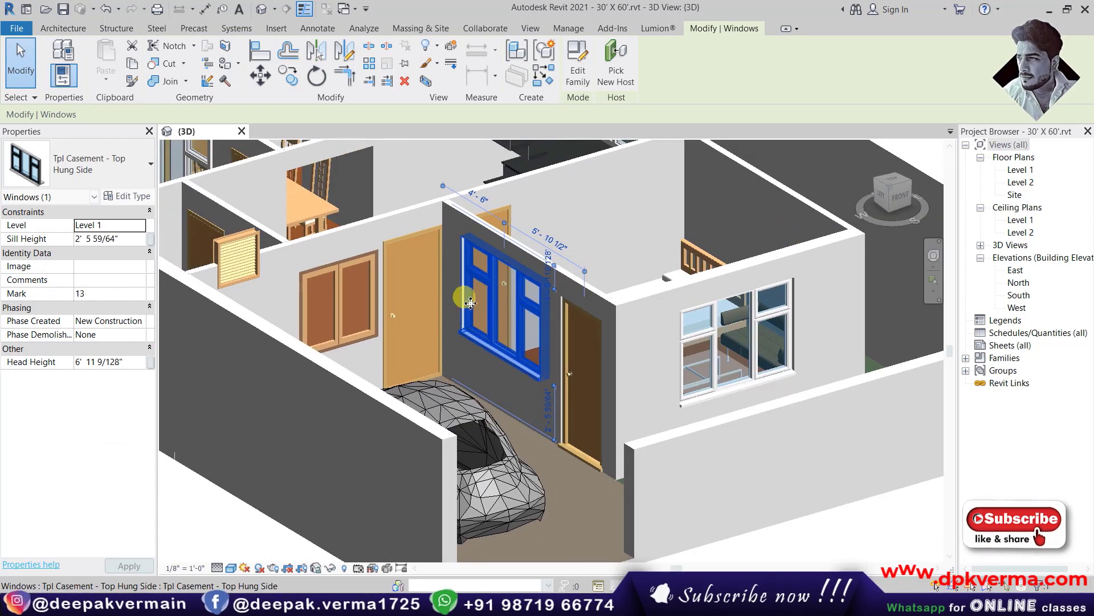
click(330, 568)
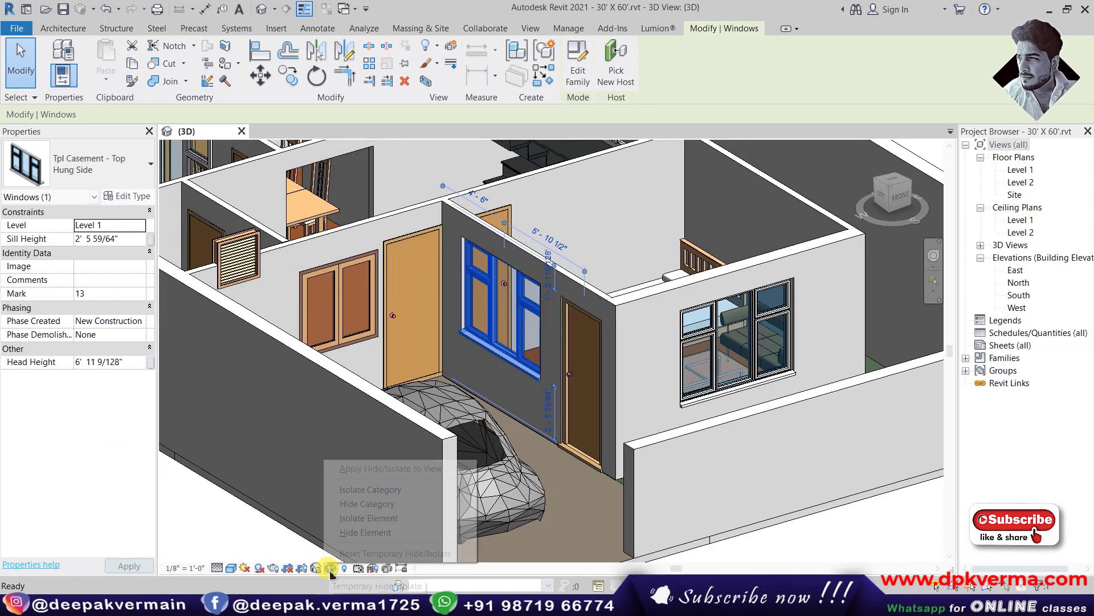
click(365, 523)
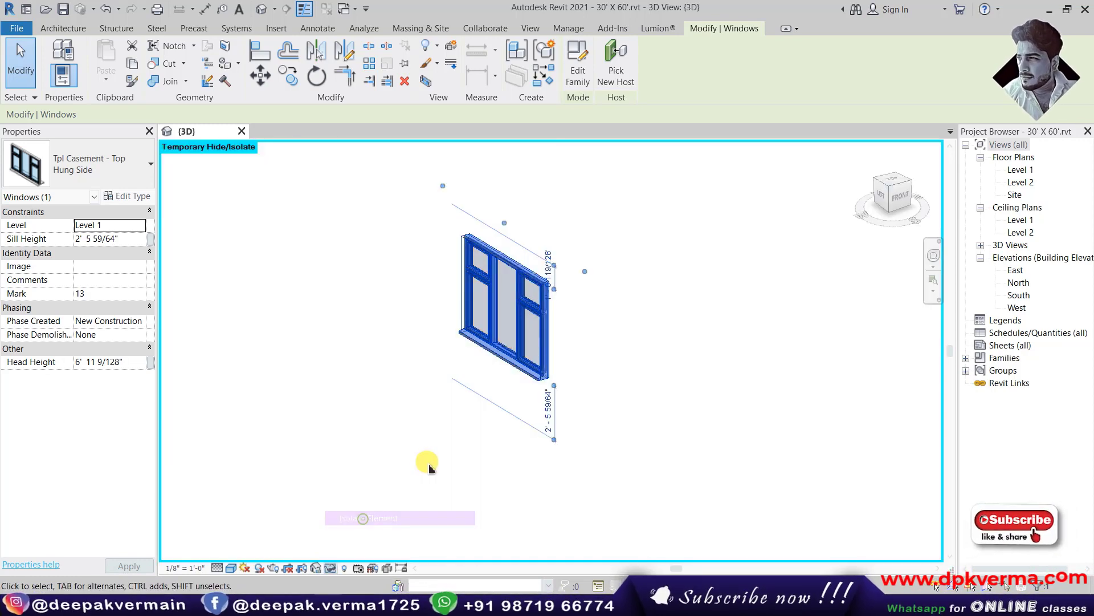
mouse_move(428, 459)
shift+middle_down()
mouse_move(559, 325)
mouse_move(598, 313)
mouse_move(546, 328)
mouse_move(481, 384)
mouse_move(464, 376)
mouse_move(550, 349)
mouse_move(631, 273)
mouse_move(650, 296)
mouse_move(655, 362)
mouse_move(589, 364)
shift+middle_up()
click(550, 349)
click(589, 365)
scroll(553, 310, up, 2)
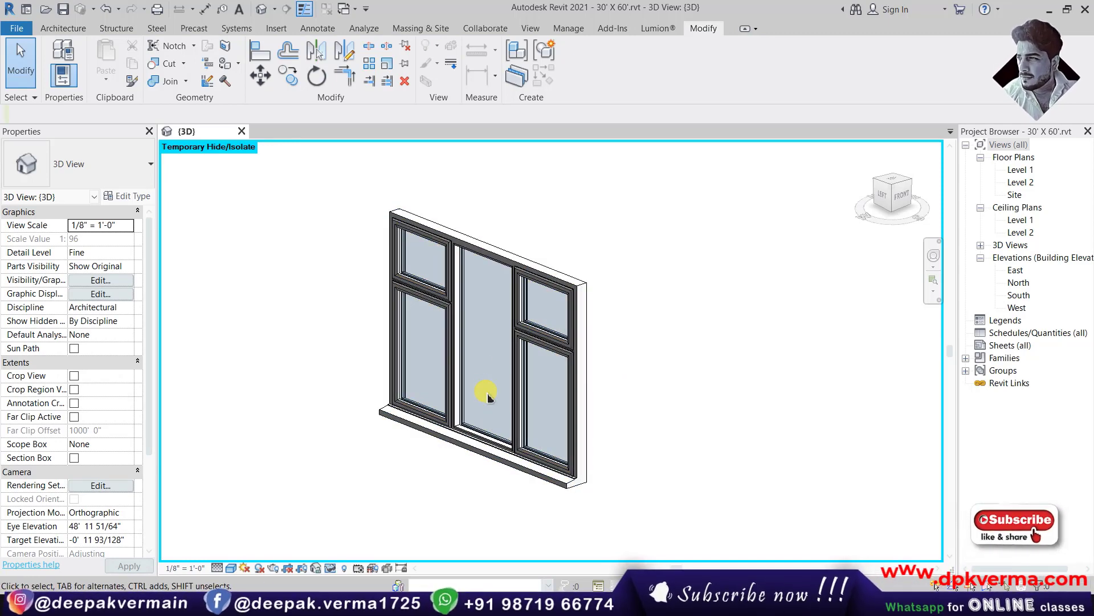
Restore the whole model from isolation and reselect the garage window
click(330, 569)
click(351, 556)
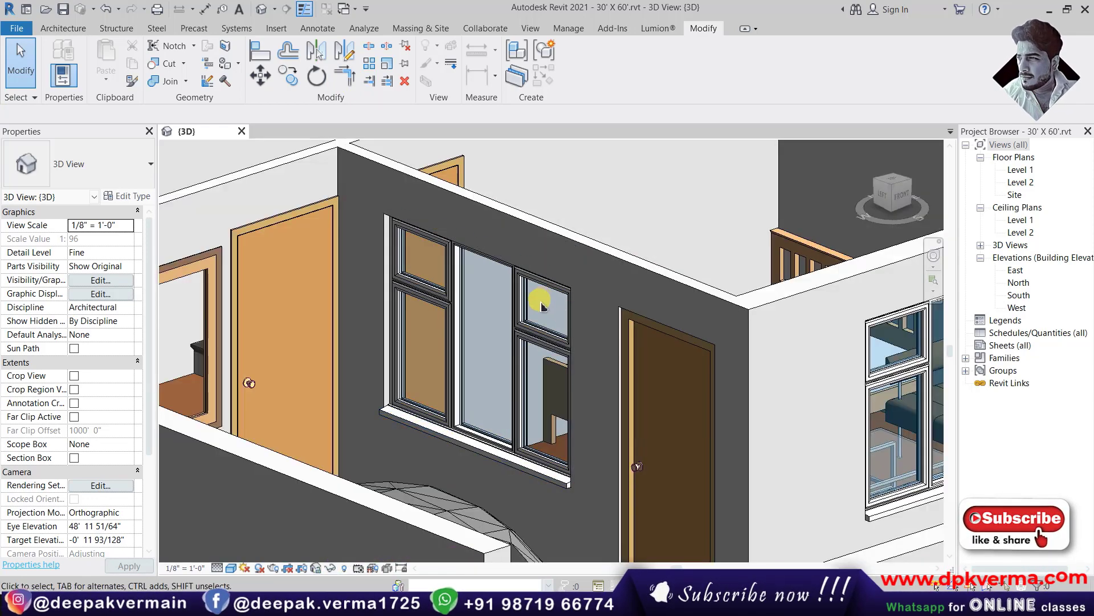
scroll(519, 328, up, 2)
click(518, 328)
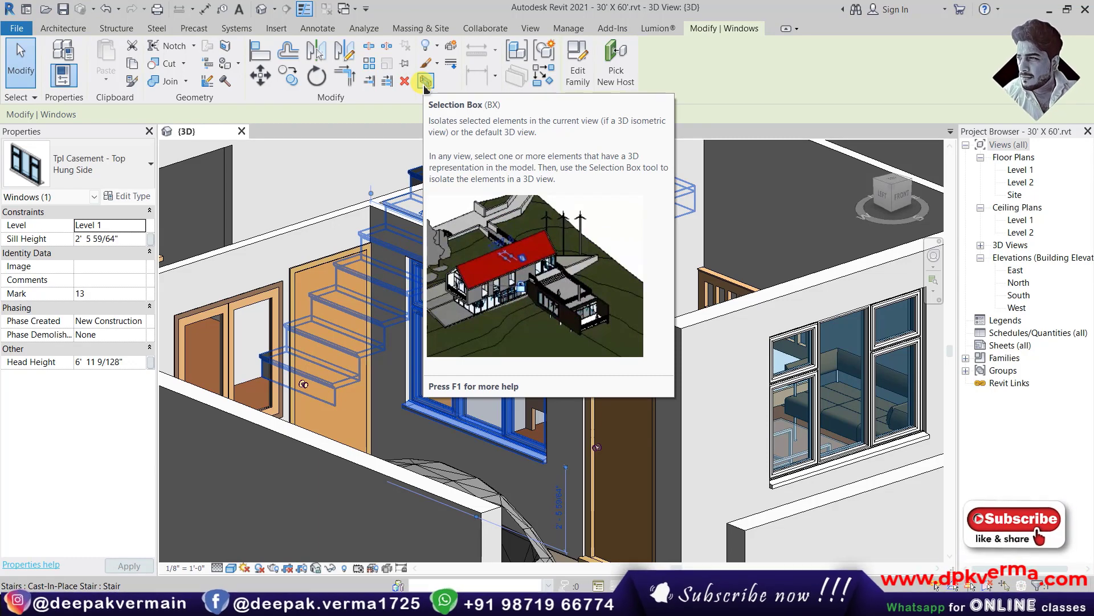
Apply Selection Box to the window, then deselect and orbit to face it head-on
click(425, 83)
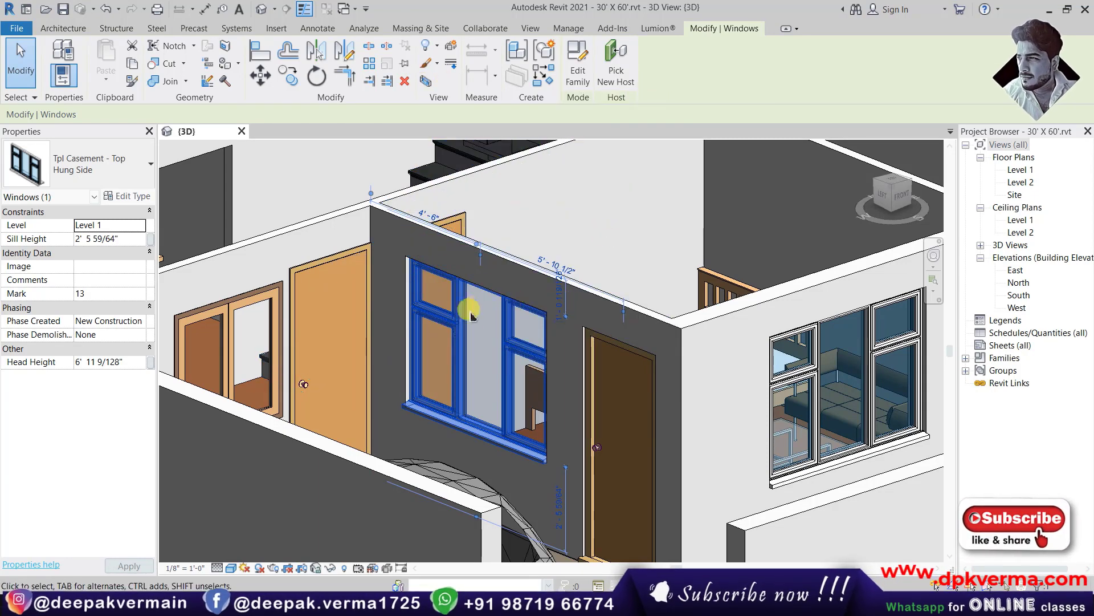
scroll(471, 315, up, 1)
scroll(496, 336, down, 2)
scroll(484, 310, up, 2)
scroll(485, 256, up, 1)
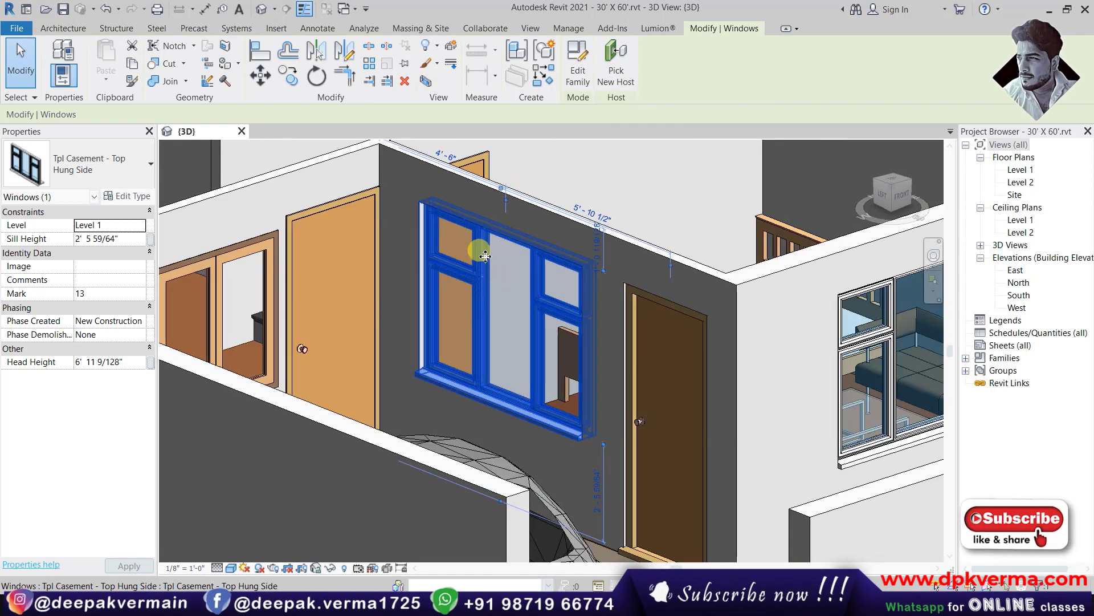
click(424, 83)
scroll(624, 317, up, 1)
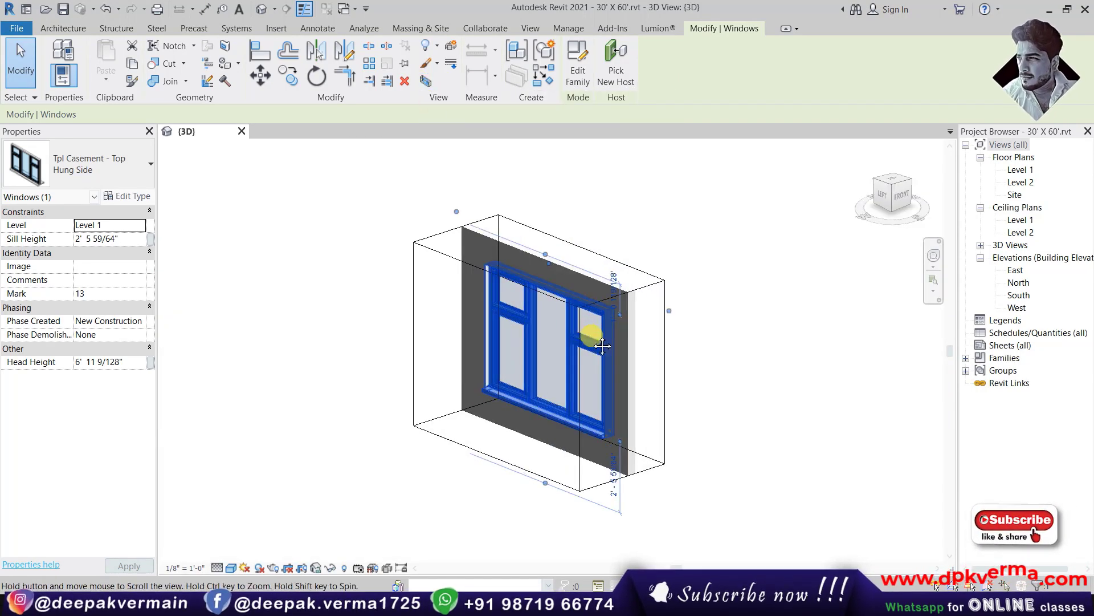
middle_drag(633, 327, 579, 313)
scroll(457, 188, up, 1)
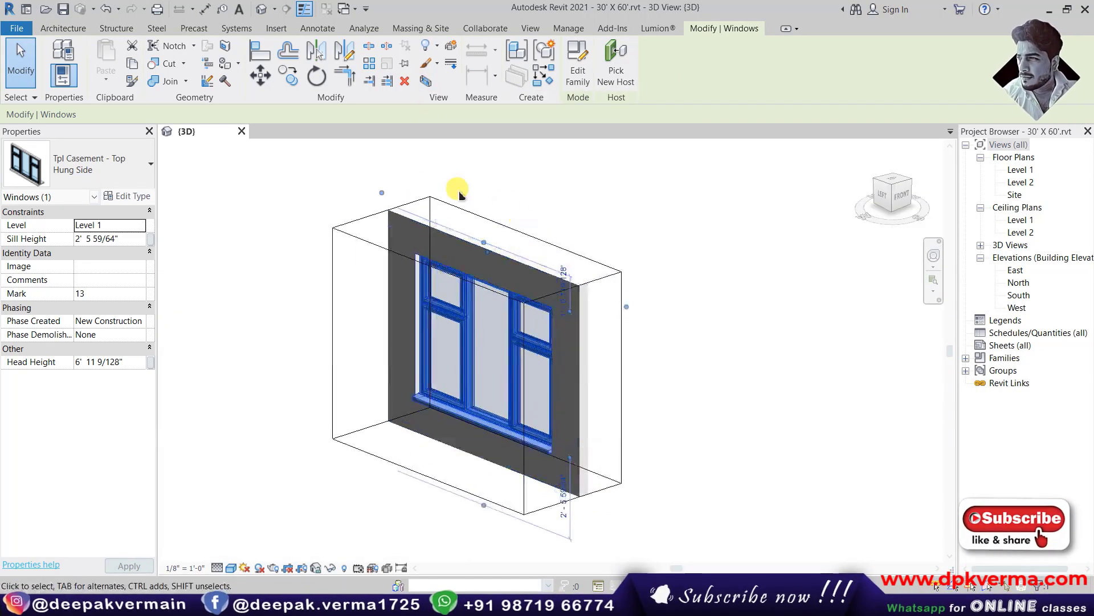
click(691, 443)
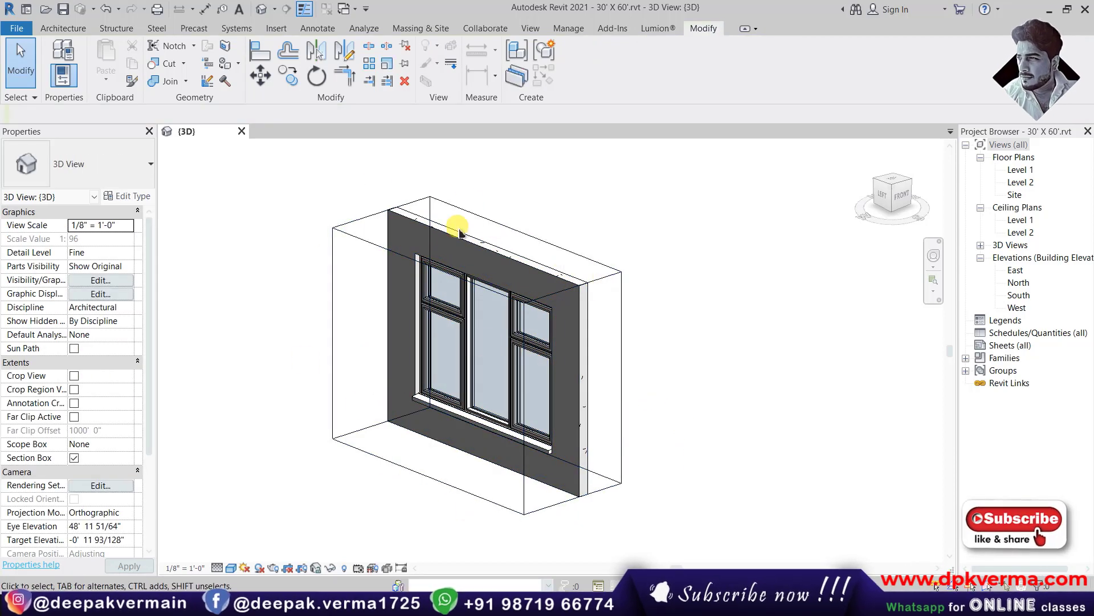
mouse_move(569, 464)
shift+middle_down()
mouse_move(635, 447)
mouse_move(571, 484)
mouse_move(602, 450)
mouse_move(558, 410)
mouse_move(584, 431)
shift+middle_up()
Drag a section box side grip inward so the box slices through the window
click(639, 456)
scroll(587, 412, up, 1)
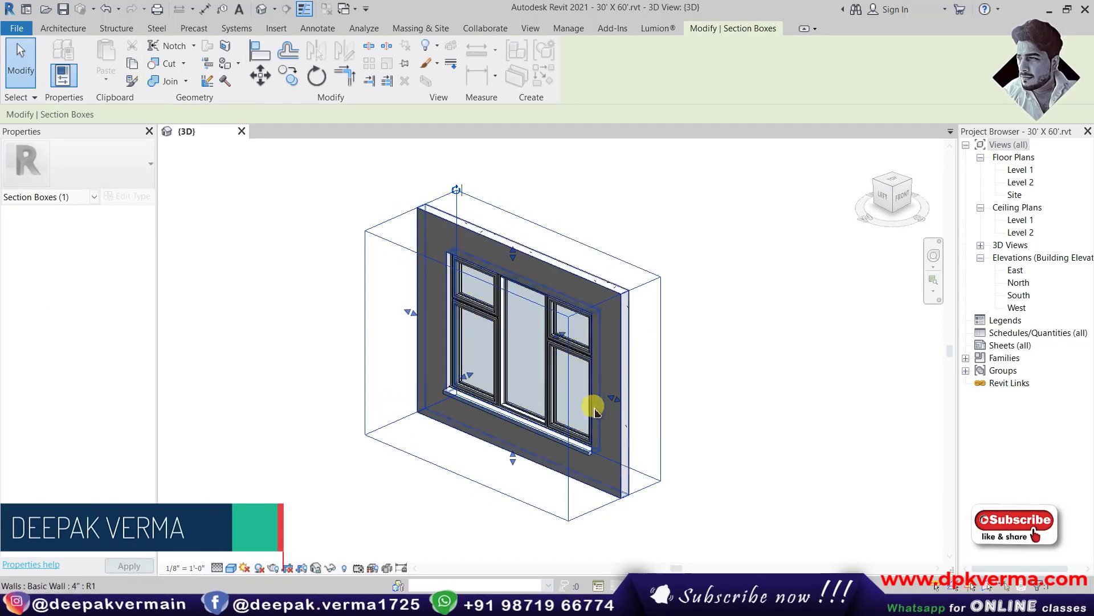
mouse_move(612, 403)
shift+middle_down()
mouse_move(575, 380)
mouse_move(640, 357)
mouse_move(582, 378)
shift+middle_up()
key(Escape)
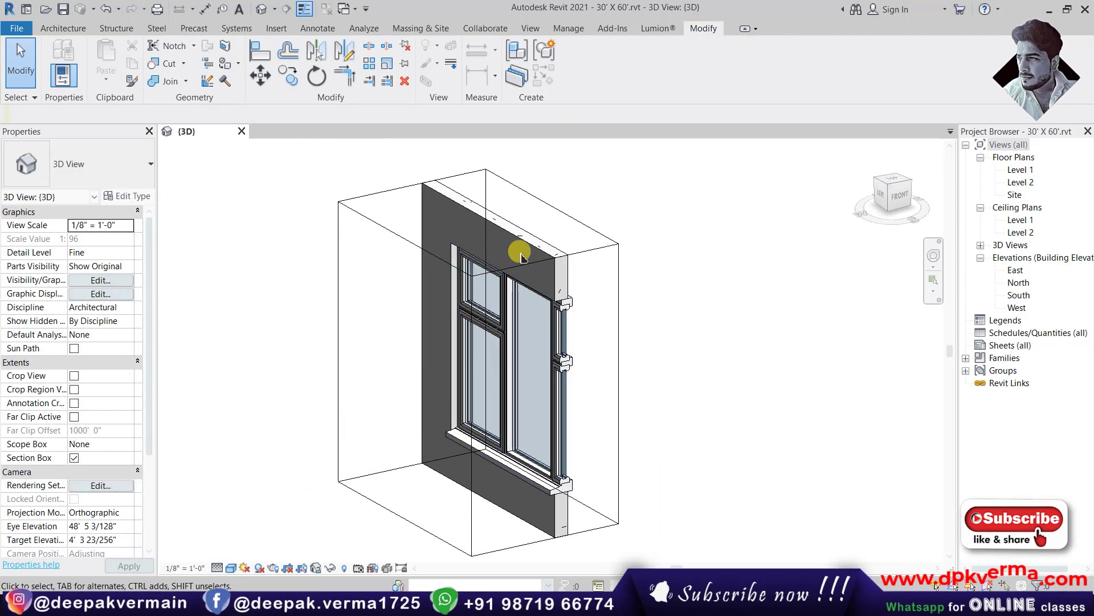
click(591, 230)
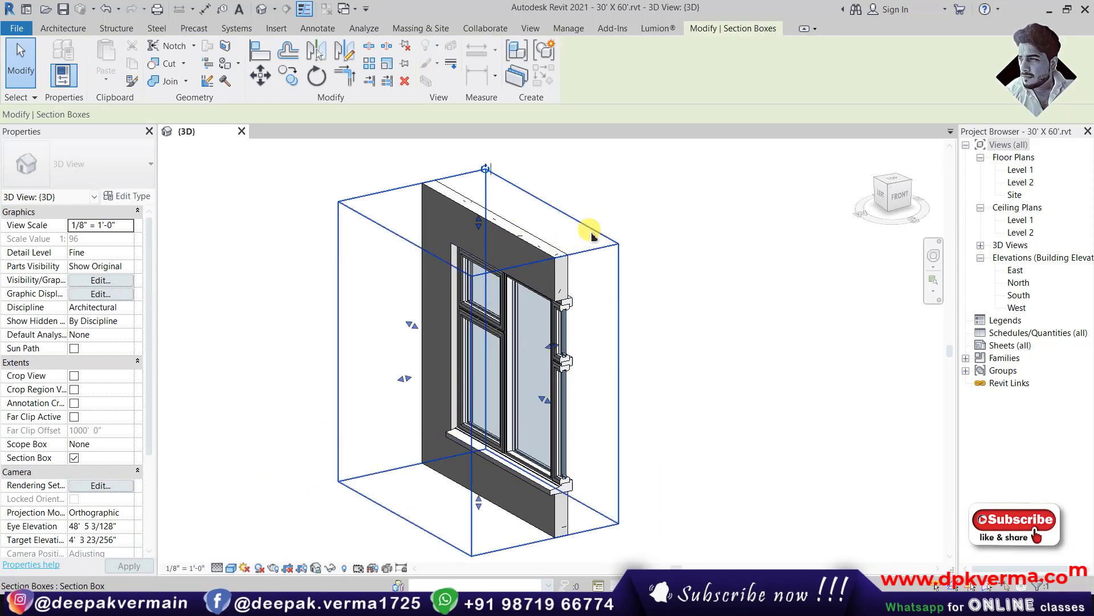
click(660, 379)
Orbit and zoom toward the cut window head to inspect the frame profile
mouse_move(660, 379)
shift+middle_down()
mouse_move(542, 367)
mouse_move(532, 420)
mouse_move(487, 497)
shift+middle_up()
scroll(582, 420, up, 3)
scroll(562, 387, up, 2)
scroll(562, 383, up, 3)
scroll(562, 379, up, 2)
scroll(487, 498, down, 3)
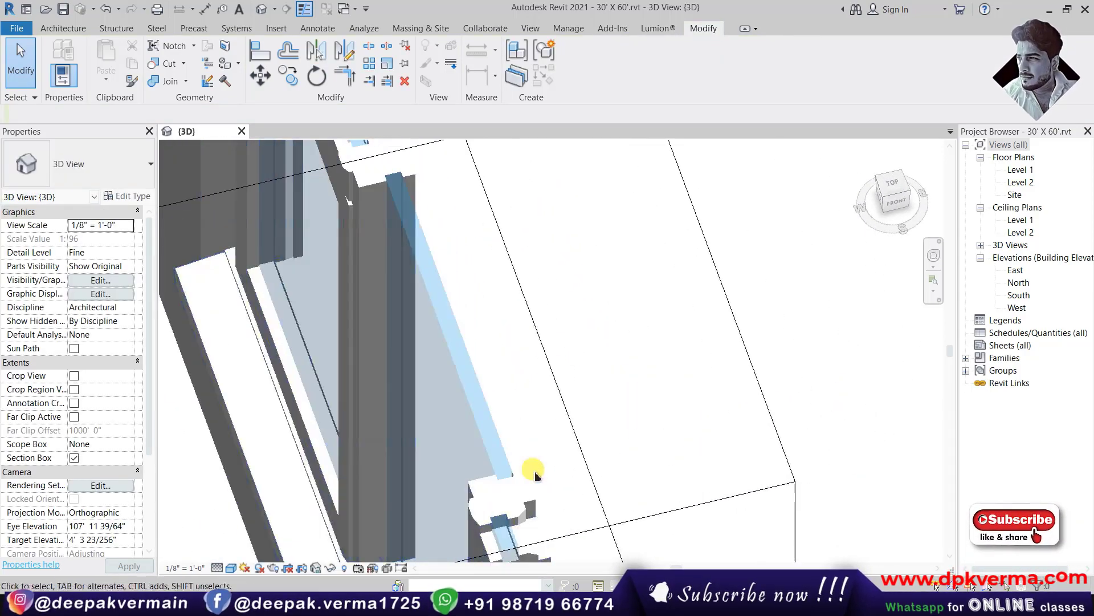
scroll(587, 481, up, 3)
mouse_move(555, 460)
middle_down()
mouse_move(571, 461)
mouse_move(557, 521)
middle_up()
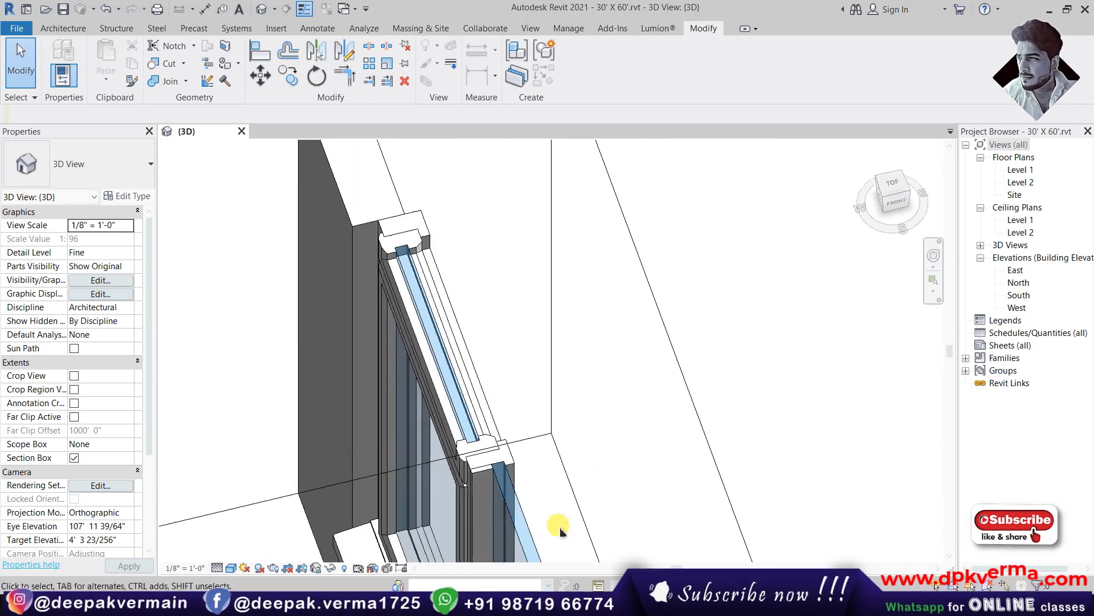
scroll(392, 215, up, 3)
shift+middle_drag(391, 215, 391, 183)
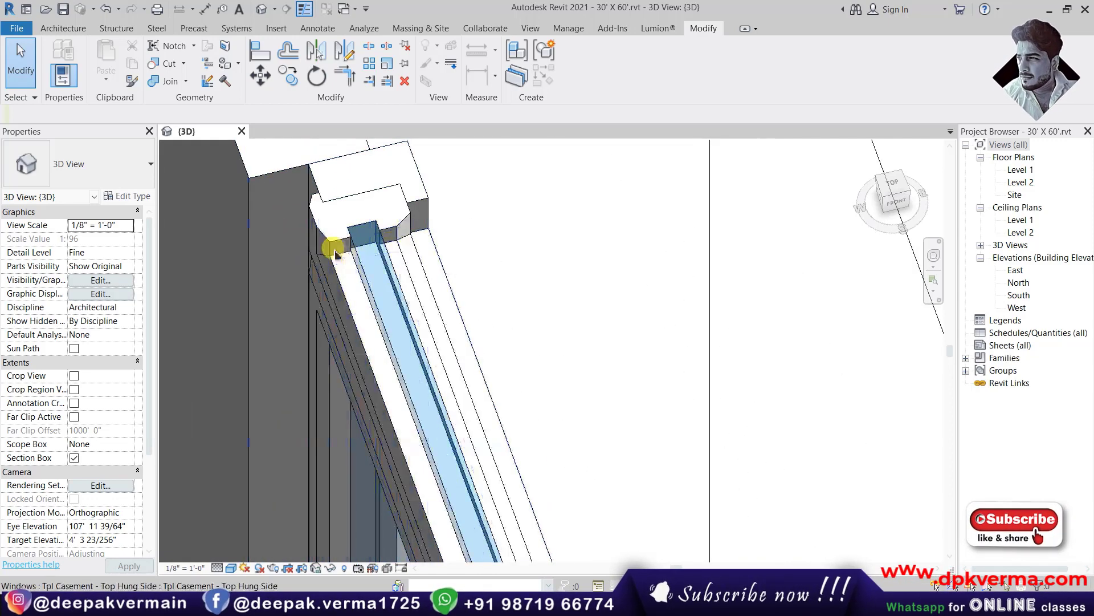
Zoom out to a front-left view of the cut window and briefly select the section box
scroll(464, 215, down, 3)
scroll(501, 293, down, 3)
scroll(640, 367, down, 2)
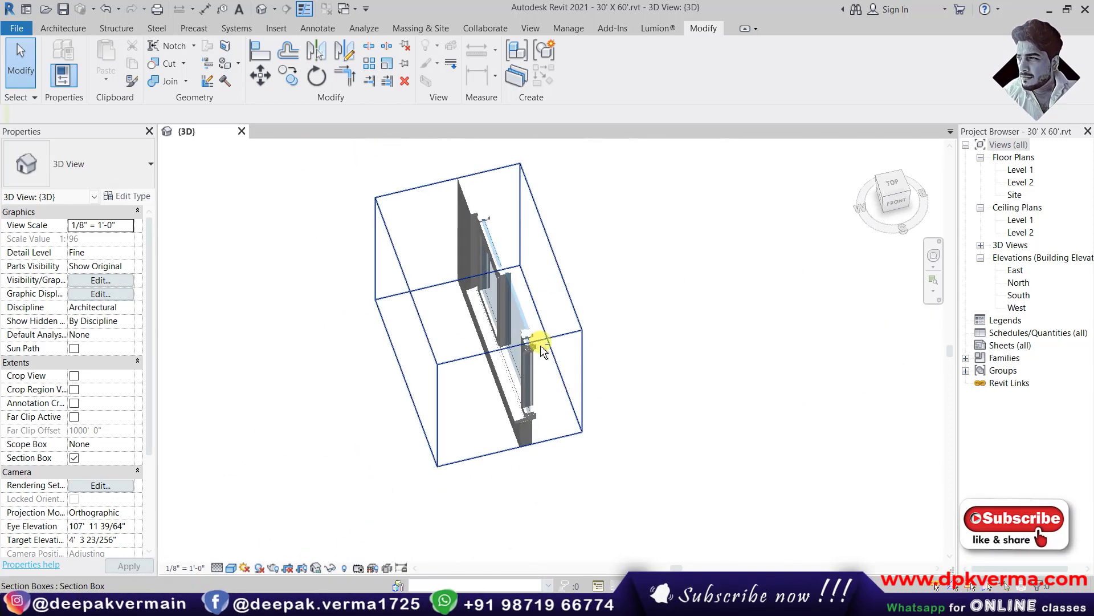
mouse_move(541, 351)
shift+middle_down()
mouse_move(640, 289)
mouse_move(635, 279)
mouse_move(628, 325)
mouse_move(654, 291)
shift+middle_up()
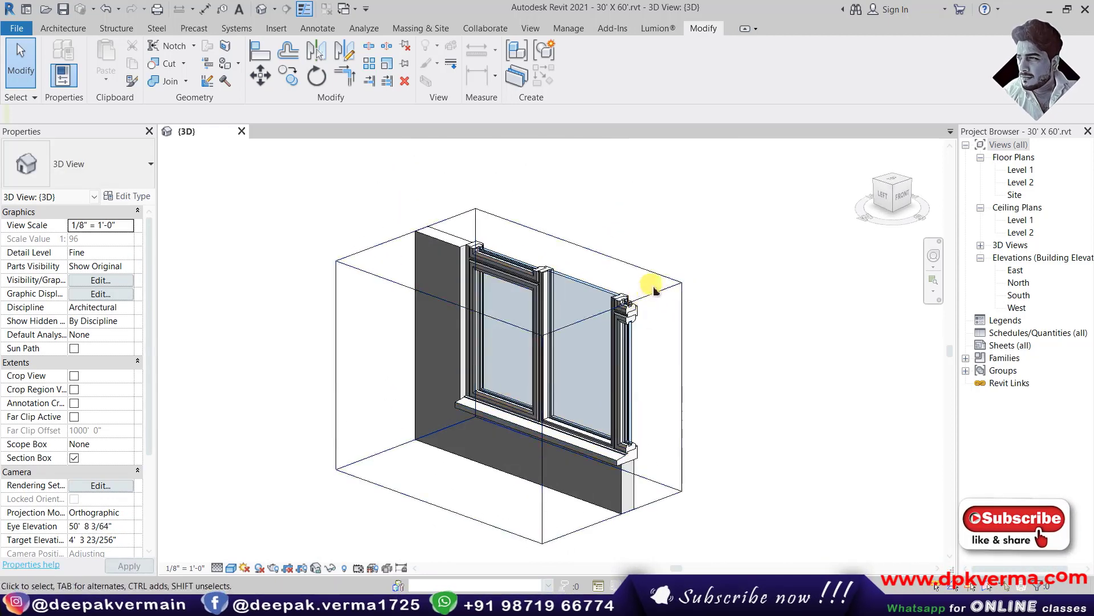
click(655, 291)
click(221, 279)
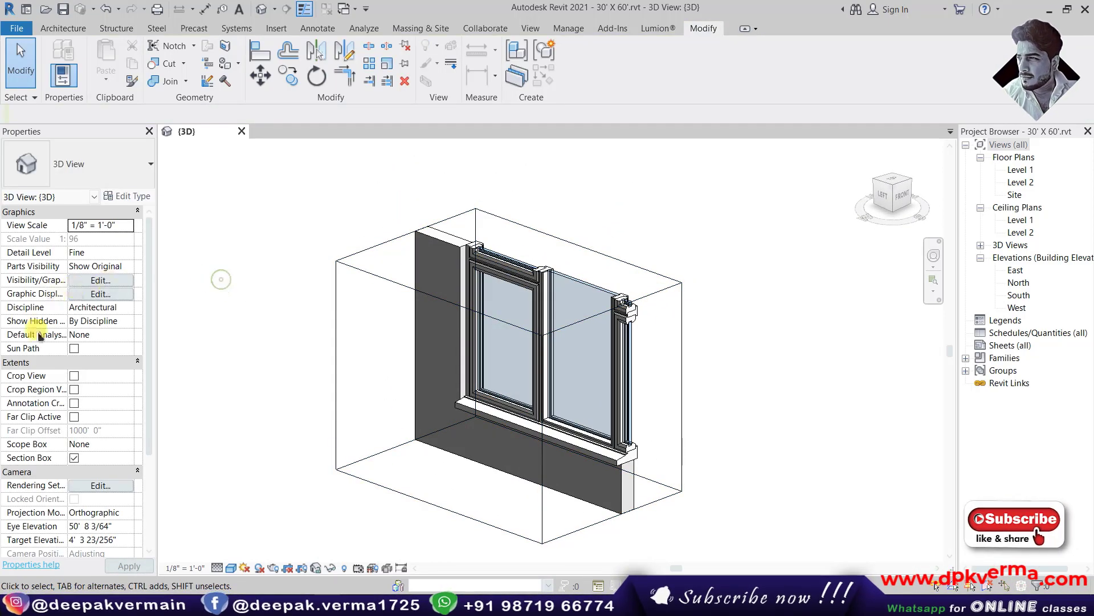
click(74, 458)
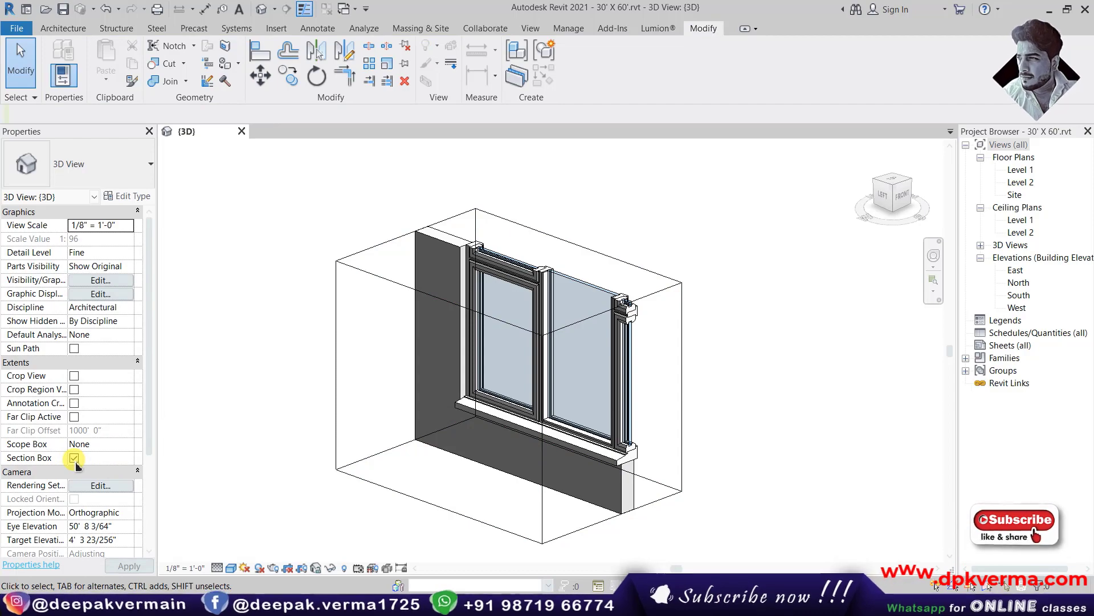
Uncheck Section Box in Properties to show the whole house again
click(74, 458)
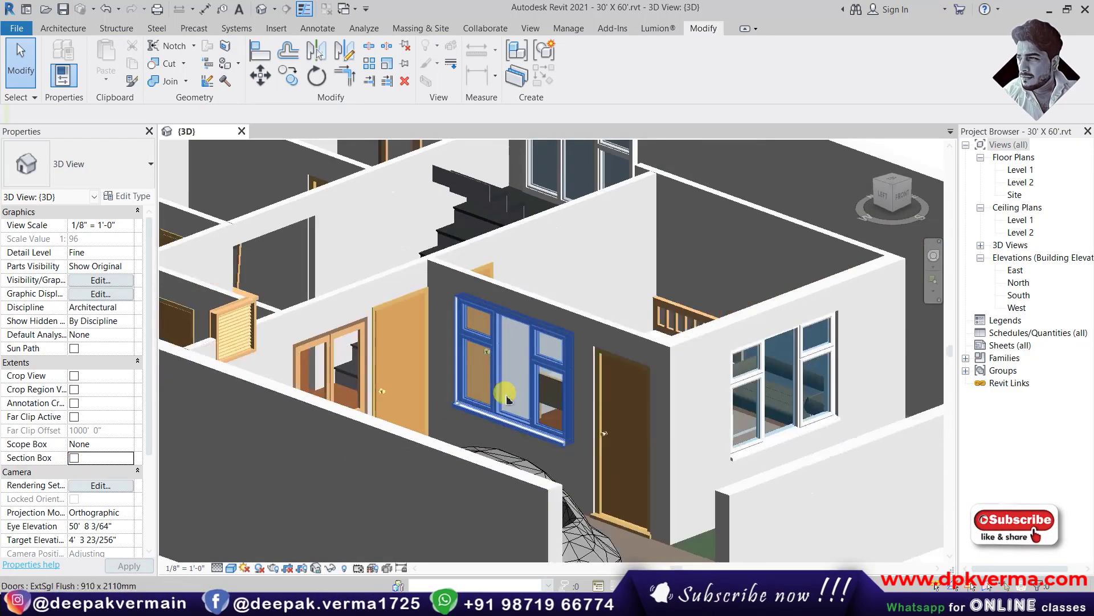
scroll(330, 302, down, 3)
scroll(490, 353, down, 2)
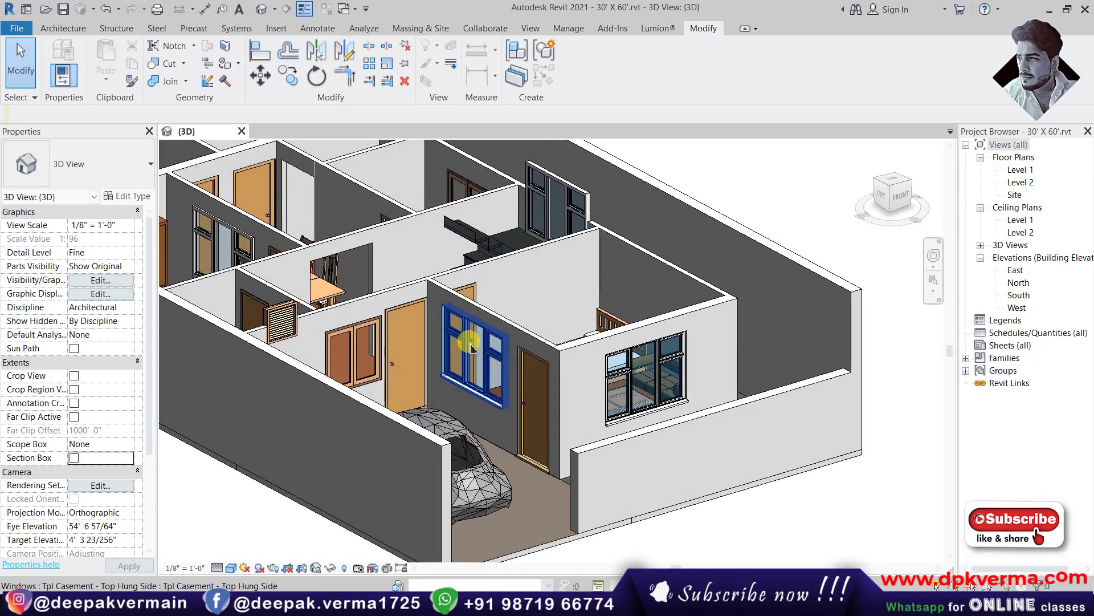
scroll(501, 365, up, 2)
Section-box the blue casement window and open the view's Visibility/Graphics overrides
click(540, 371)
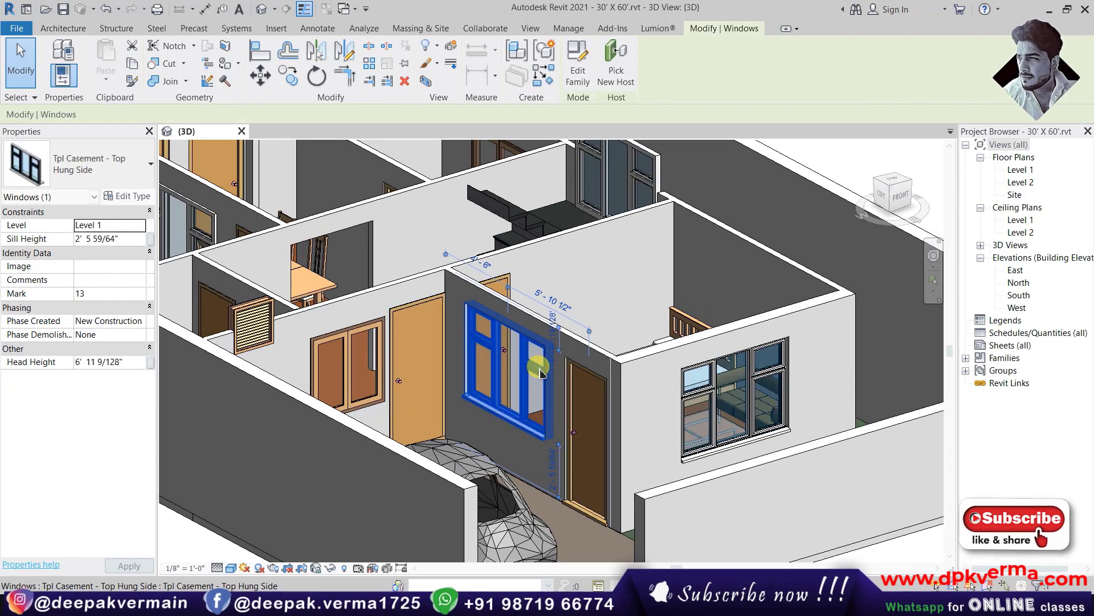
click(426, 81)
click(705, 368)
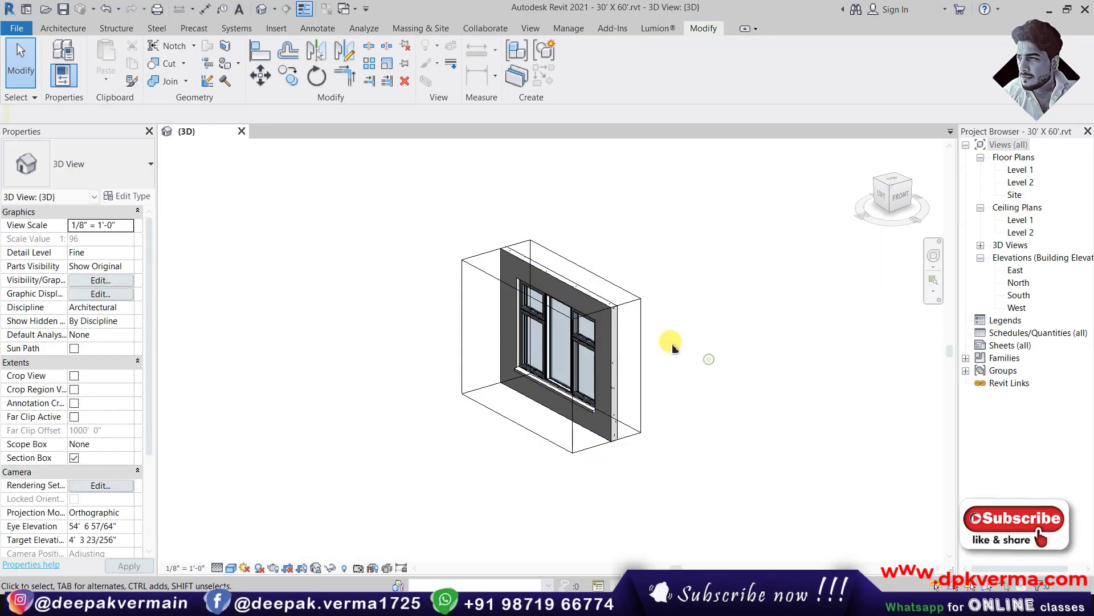
scroll(661, 334, up, 2)
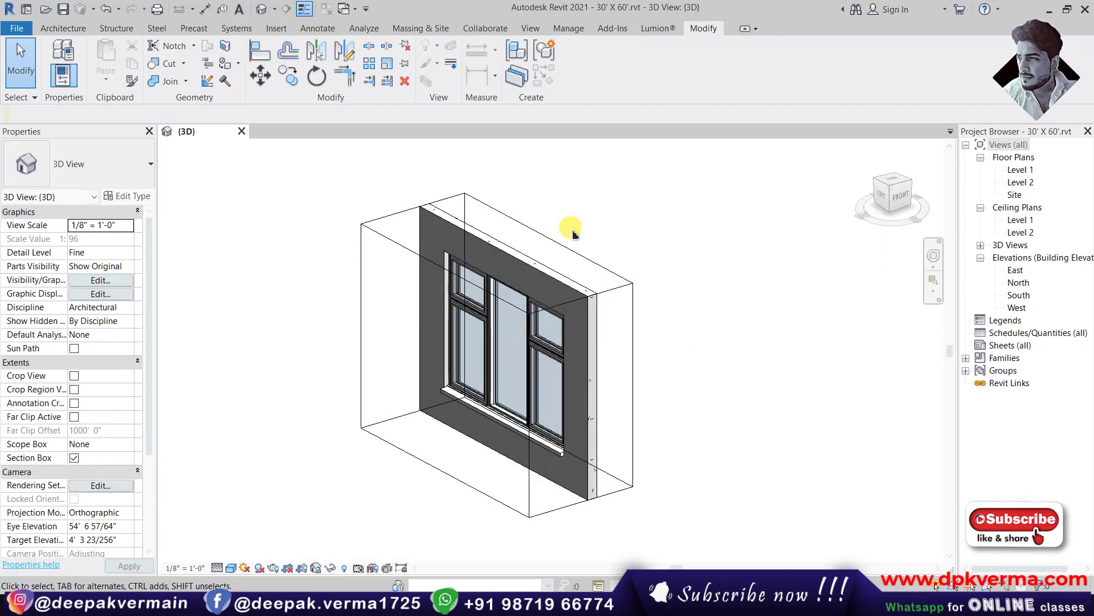
click(97, 281)
Uncheck Section Boxes under Annotation Categories and confirm with OK
click(293, 74)
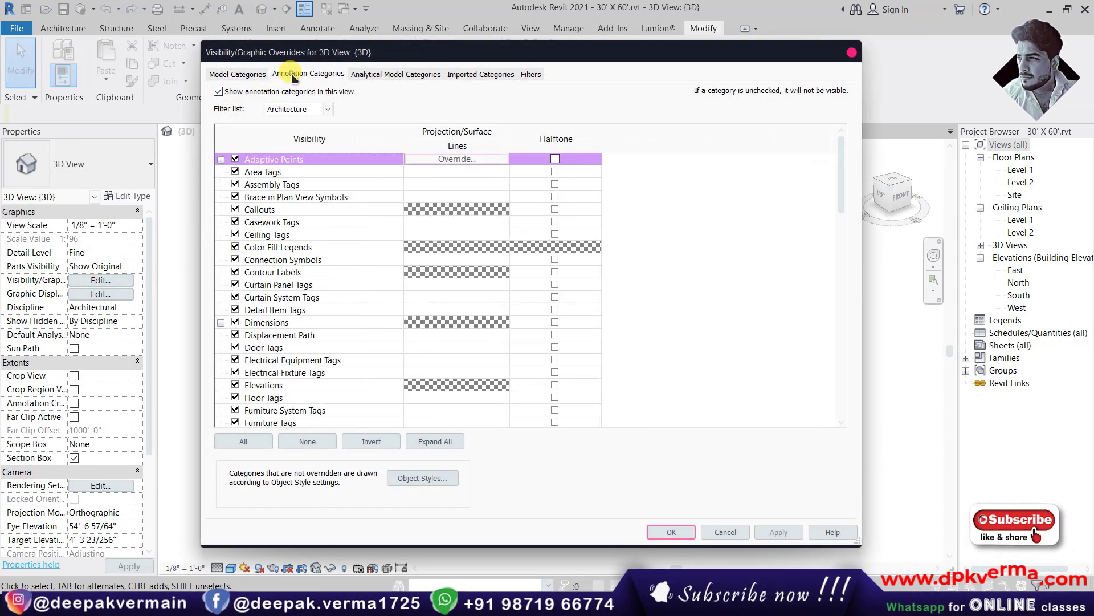
mouse_move(835, 191)
mouse_down()
mouse_move(839, 176)
mouse_move(827, 405)
mouse_up()
scroll(271, 329, up, 2)
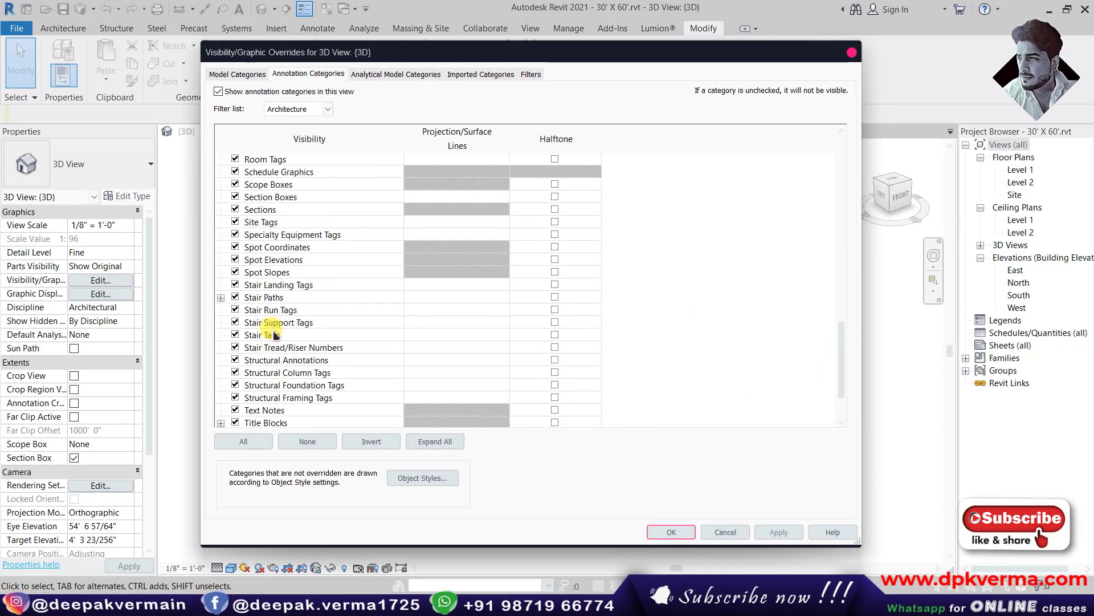
scroll(274, 322, up, 2)
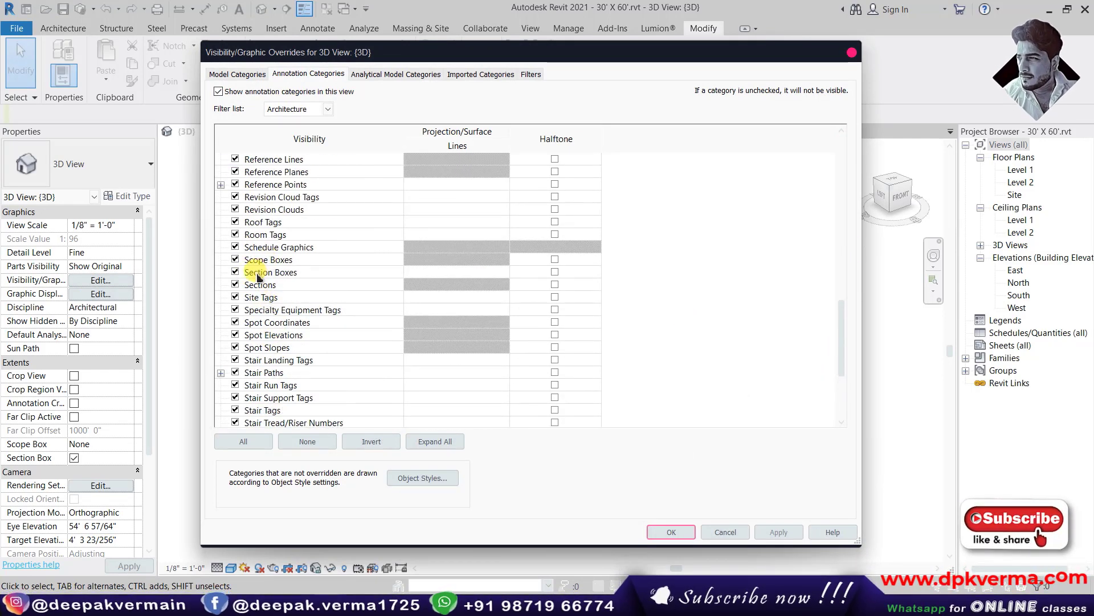
click(235, 273)
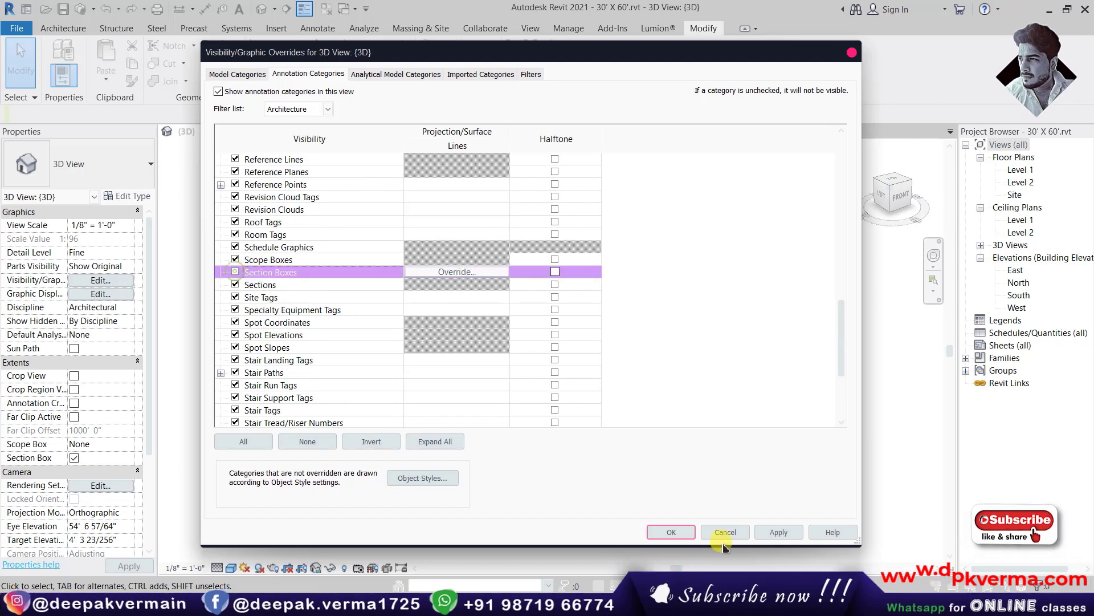
click(667, 532)
scroll(612, 411, down, 2)
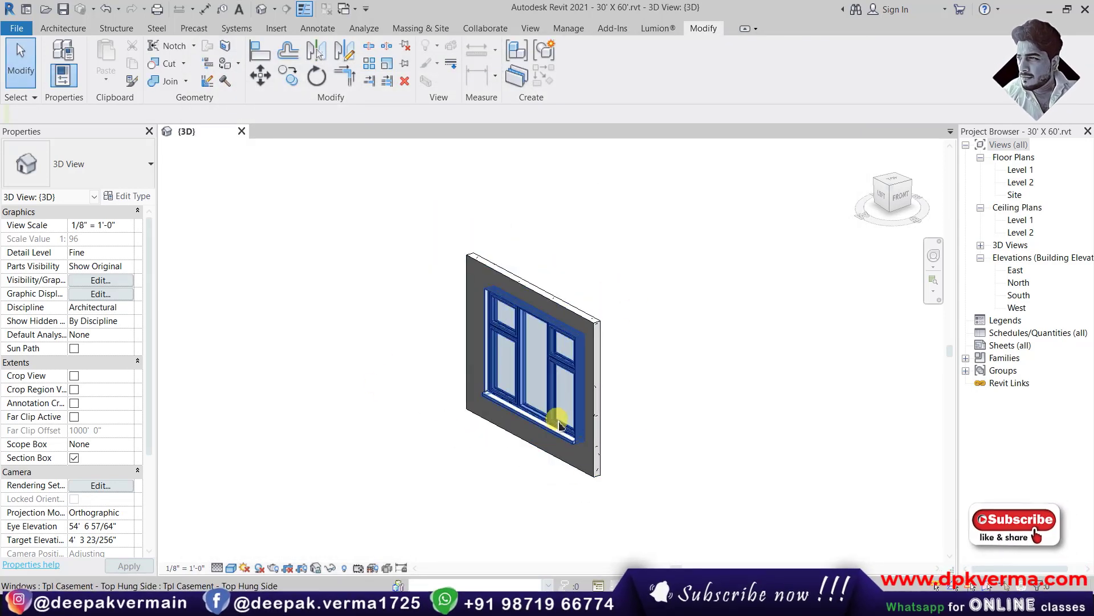
Uncheck Section Box in Properties and orbit to view the whole house from above
mouse_move(557, 415)
shift+middle_down()
mouse_move(643, 374)
mouse_move(532, 374)
shift+middle_up()
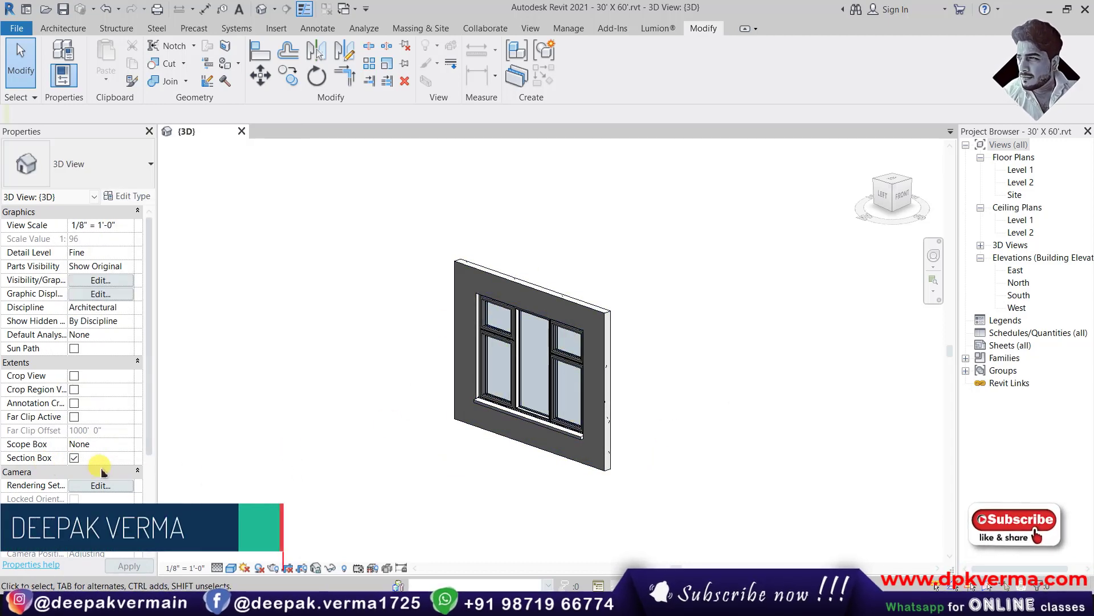
click(74, 458)
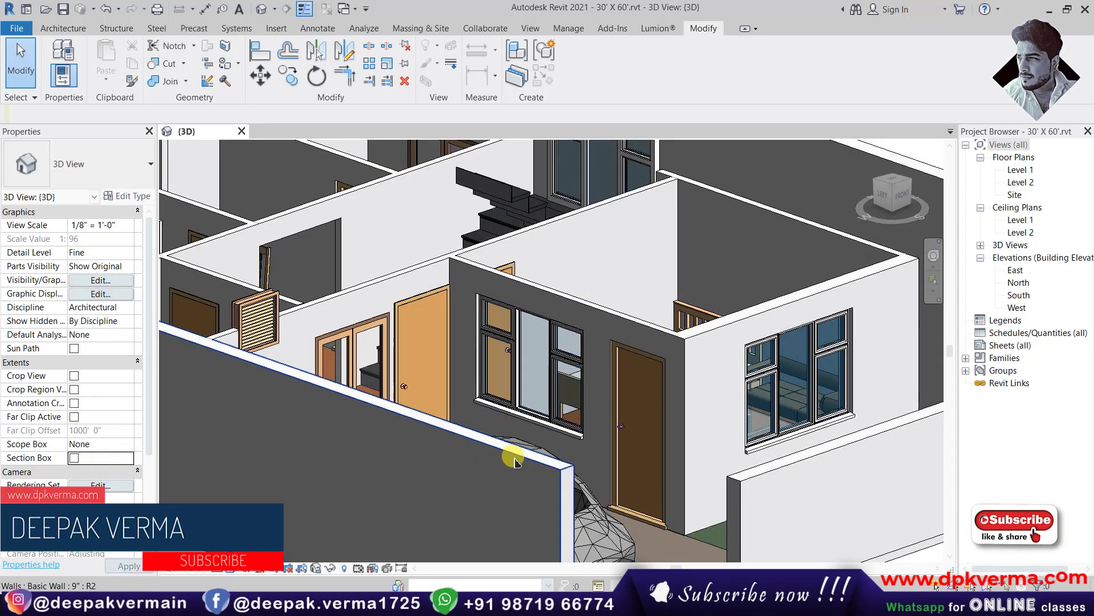
scroll(542, 456, down, 3)
scroll(585, 473, up, 2)
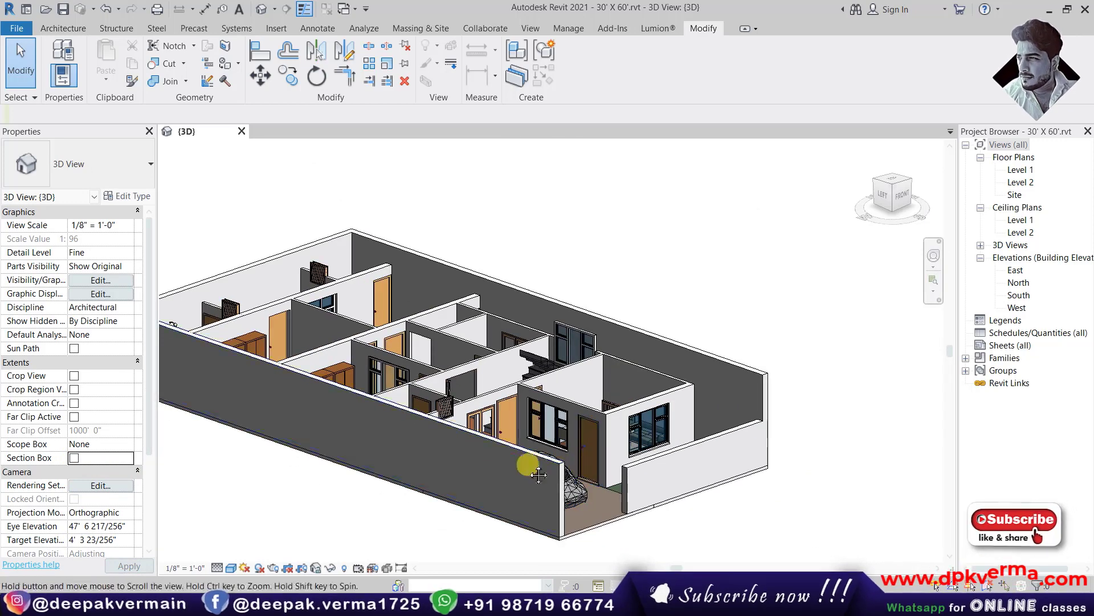
mouse_move(538, 474)
shift+middle_down()
mouse_move(591, 461)
mouse_move(619, 403)
shift+middle_up()
On the Level 1 plan, window-select the upper bedrooms and section-box the 3D view to them
double_click(1020, 169)
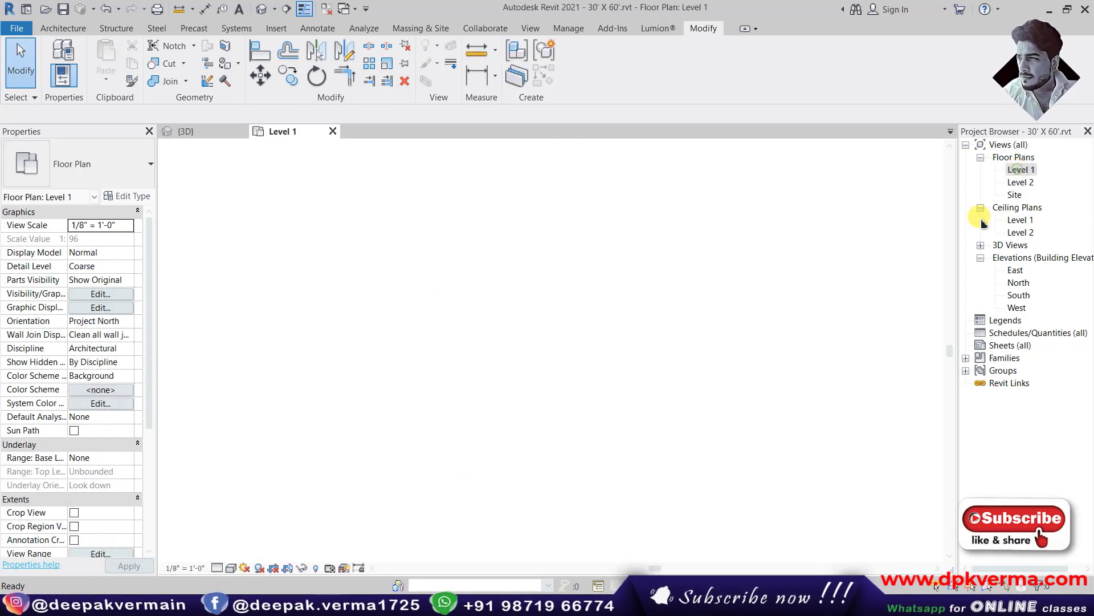
middle_drag(664, 308, 516, 324)
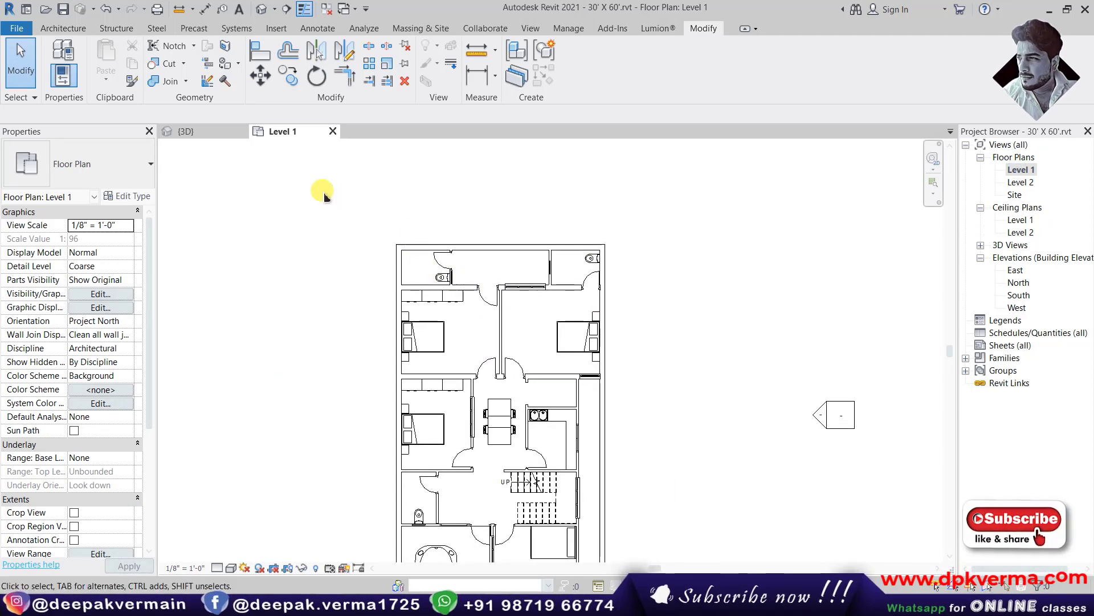
drag(322, 191, 660, 386)
scroll(613, 399, up, 1)
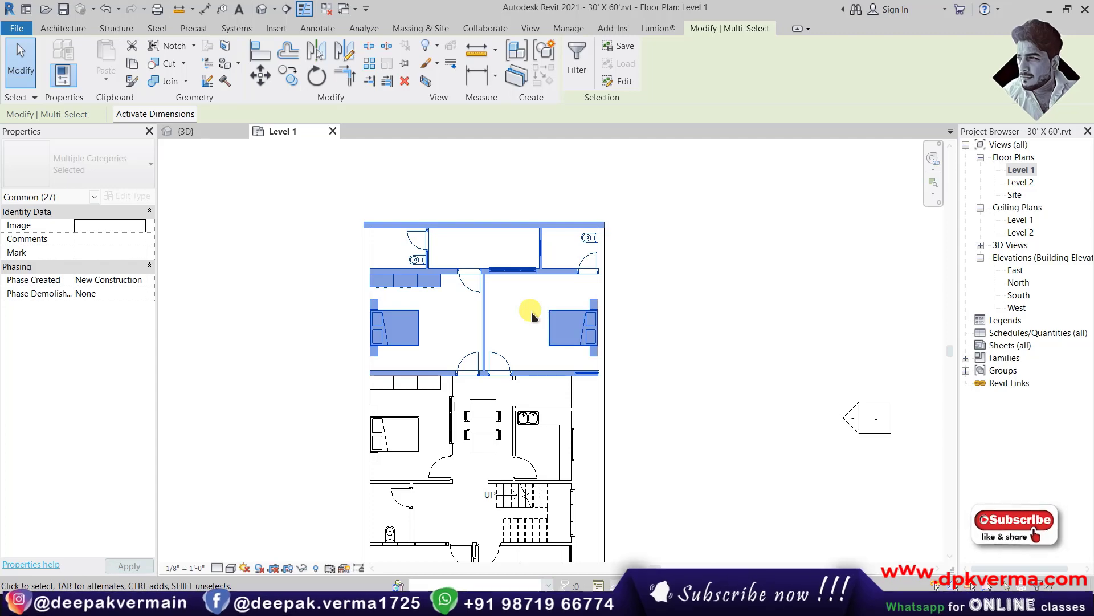
click(427, 83)
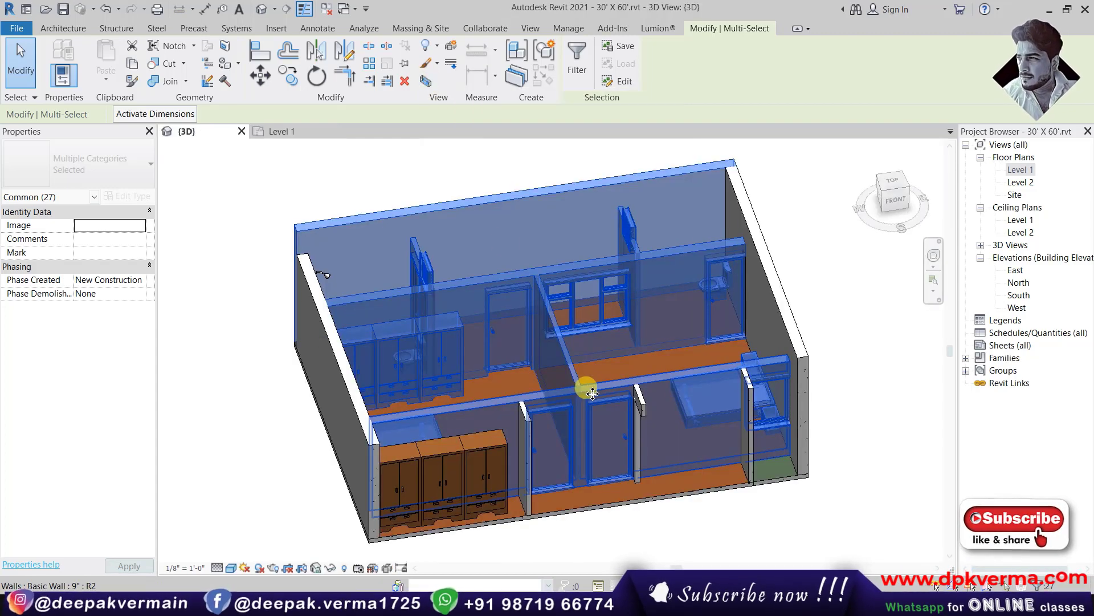
mouse_move(592, 393)
shift+middle_down()
mouse_move(569, 384)
mouse_move(600, 387)
shift+middle_up()
key(Escape)
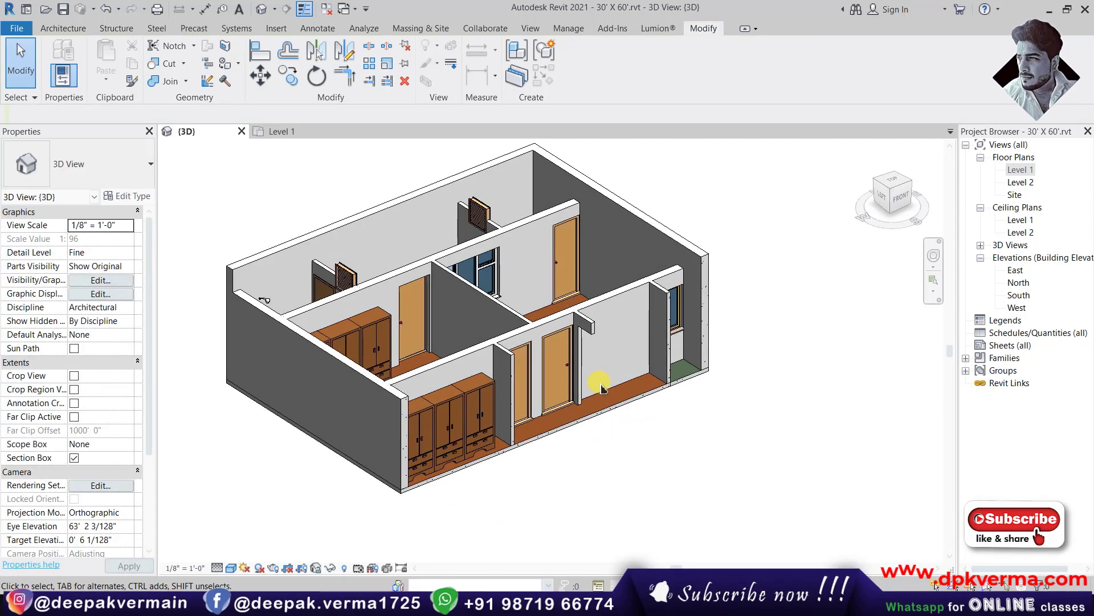
middle_drag(606, 313, 610, 344)
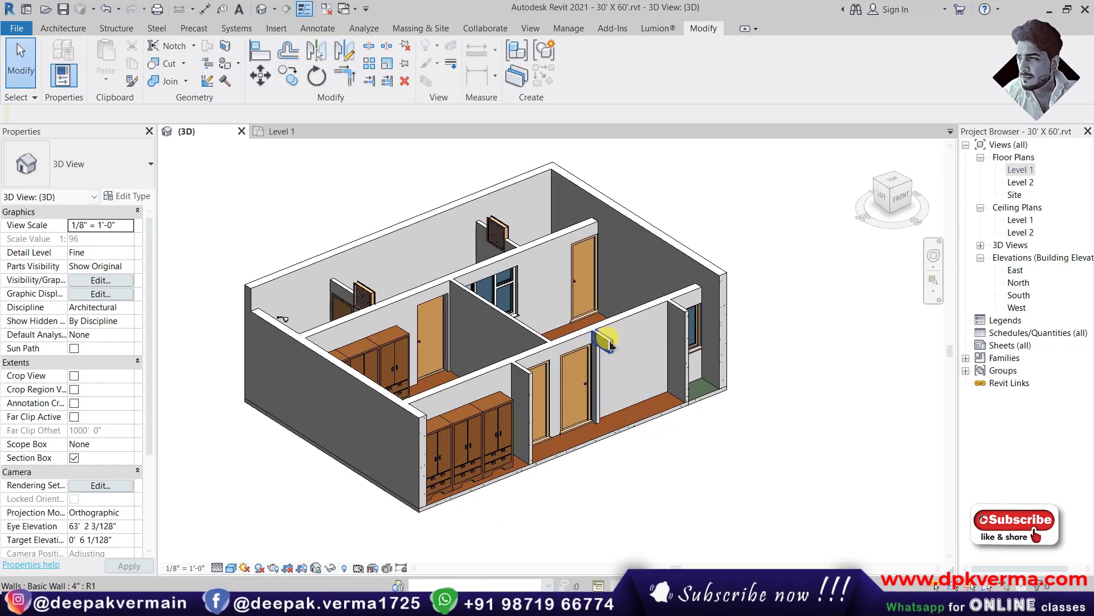
middle_drag(549, 381, 542, 379)
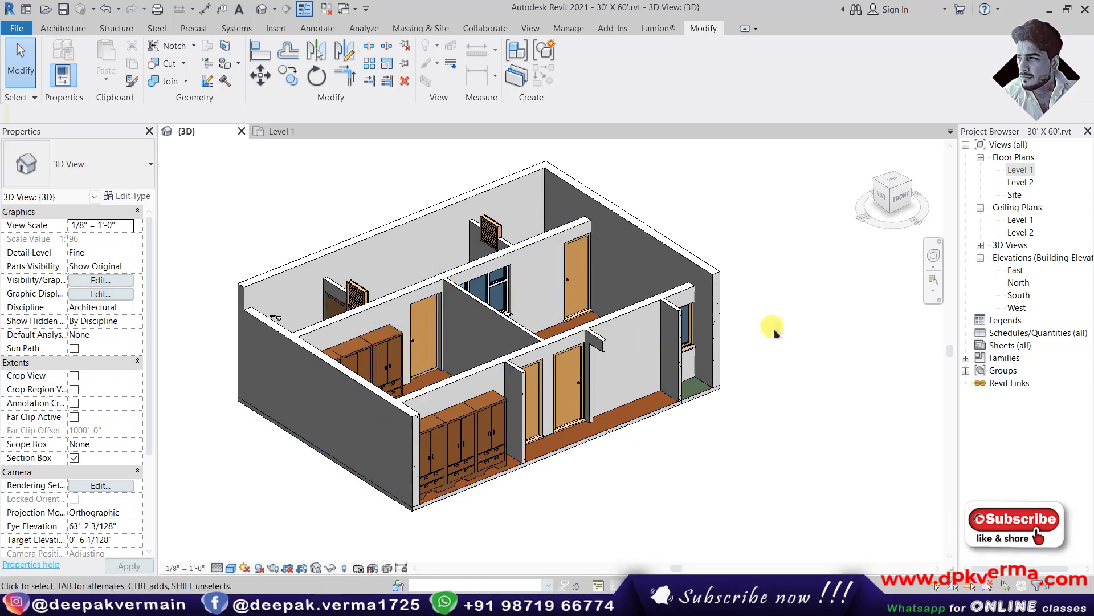
mouse_move(757, 391)
shift+middle_down()
mouse_move(631, 342)
mouse_move(618, 402)
shift+middle_up()
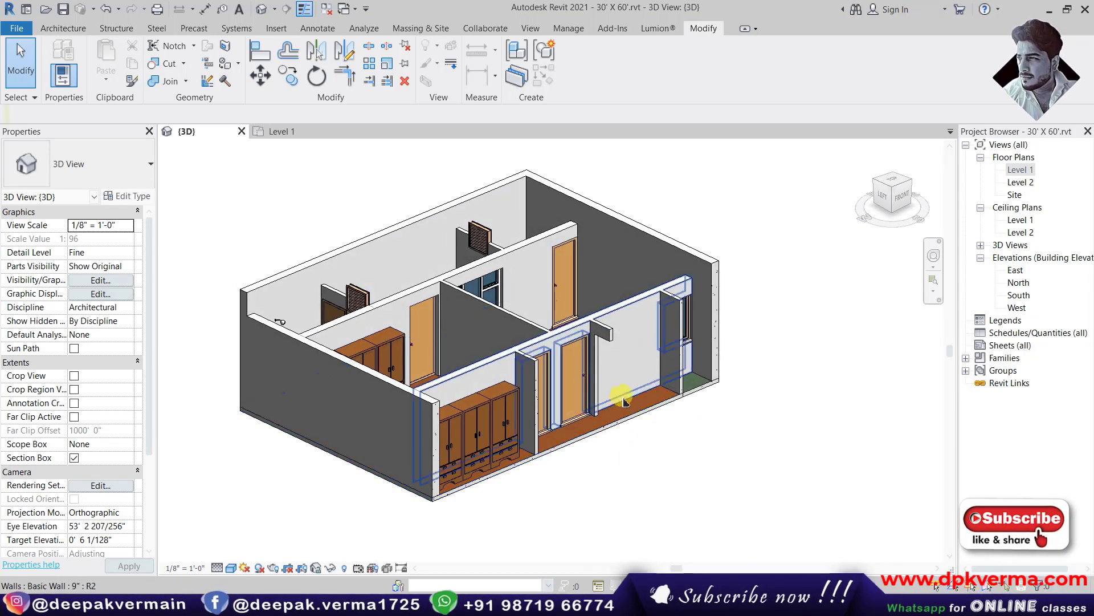
middle_drag(362, 275, 411, 289)
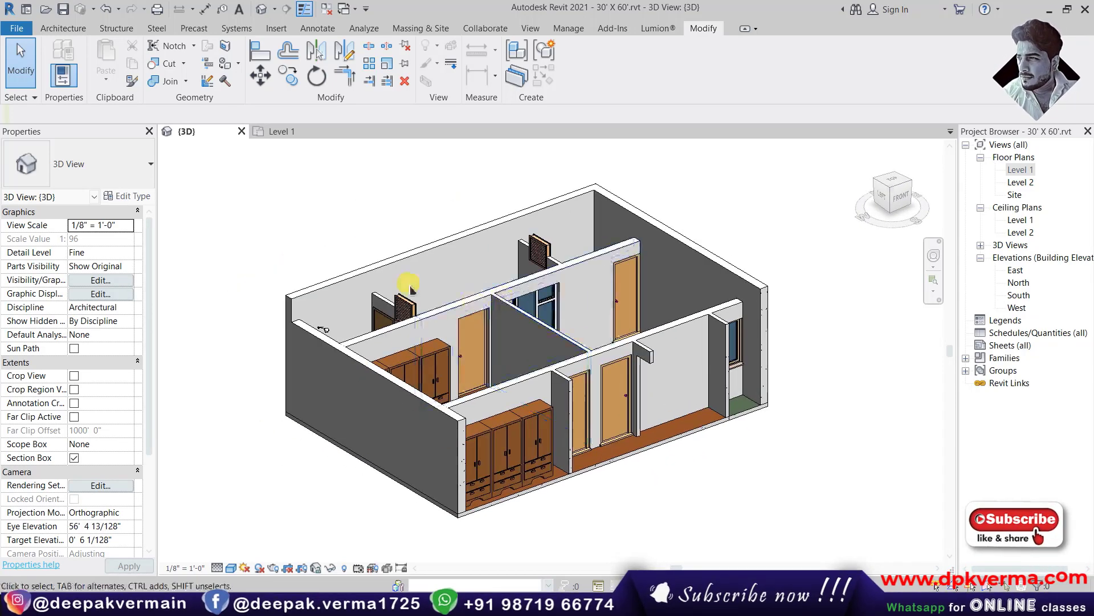
Re-check Section Boxes under Annotation Categories in Visibility/Graphics and confirm with OK
click(101, 280)
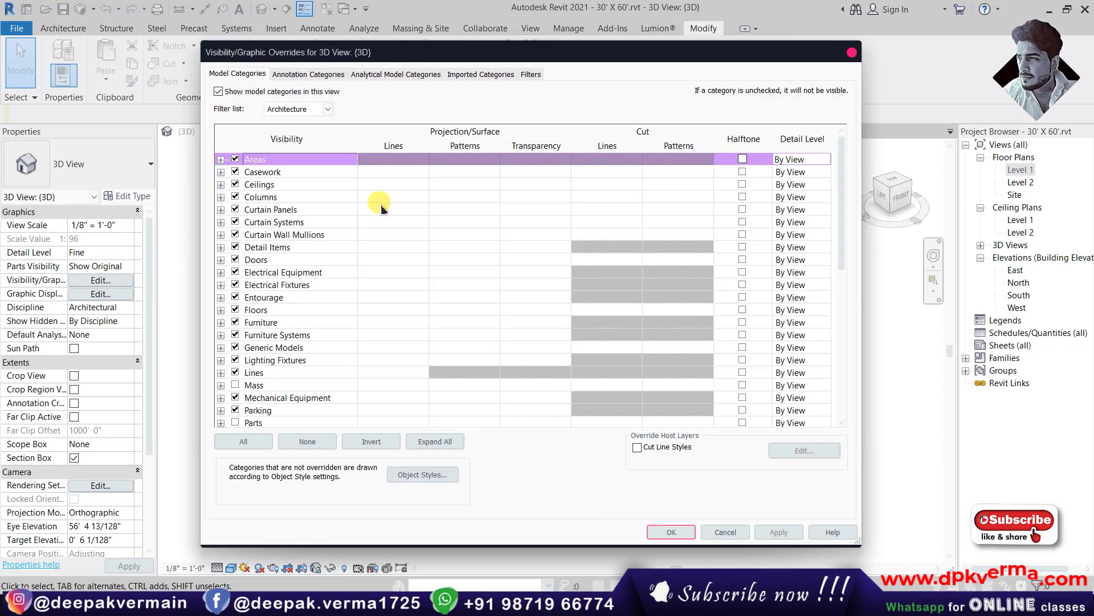
click(315, 79)
scroll(399, 257, down, 3)
scroll(399, 285, down, 3)
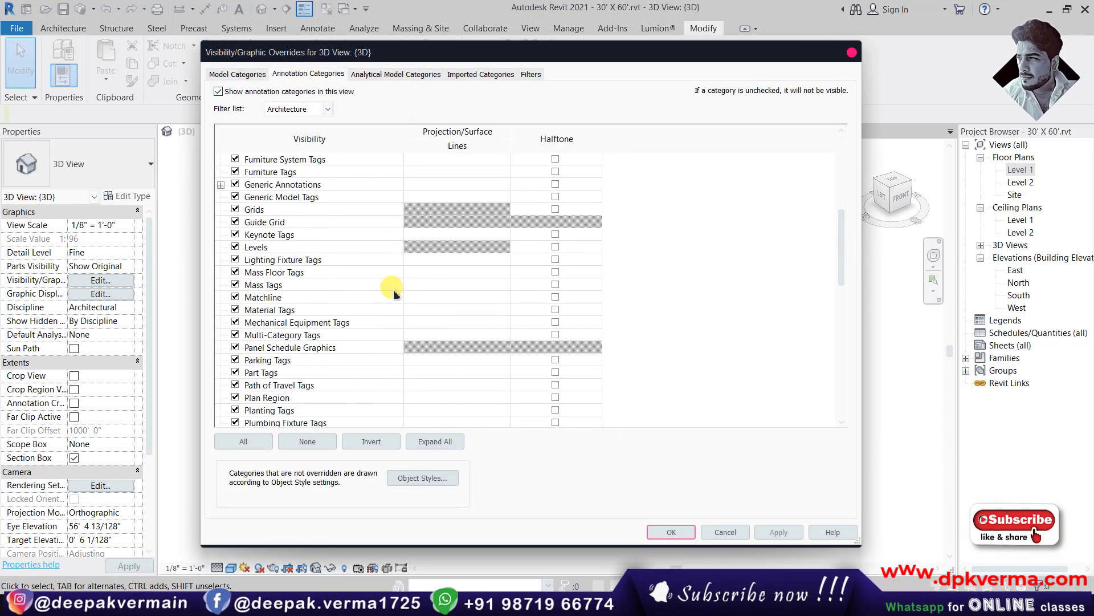
scroll(393, 293, down, 4)
scroll(392, 293, down, 3)
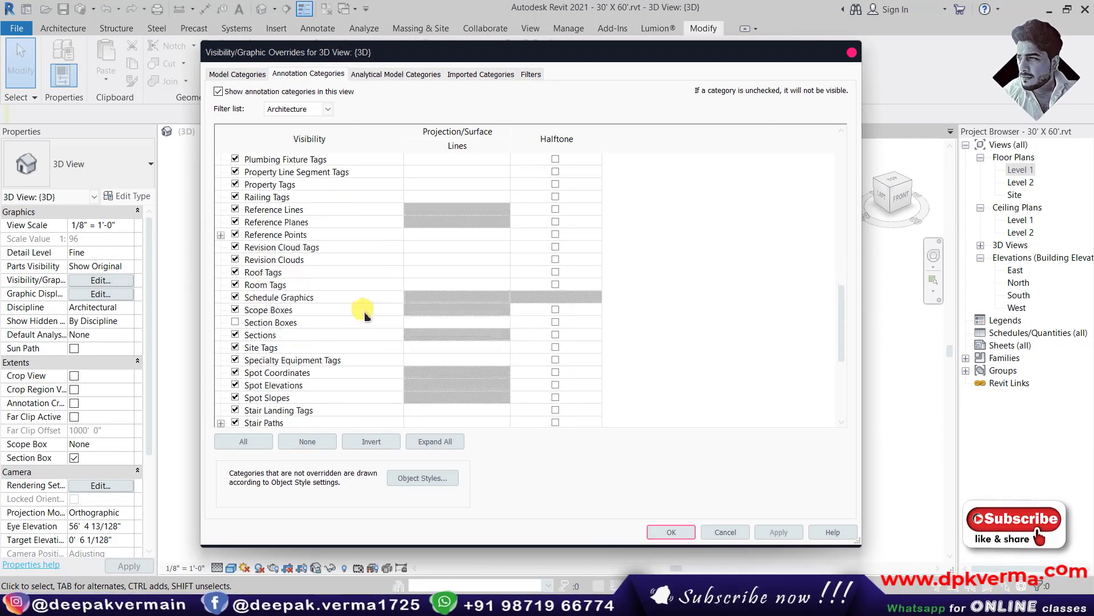
click(236, 323)
click(671, 533)
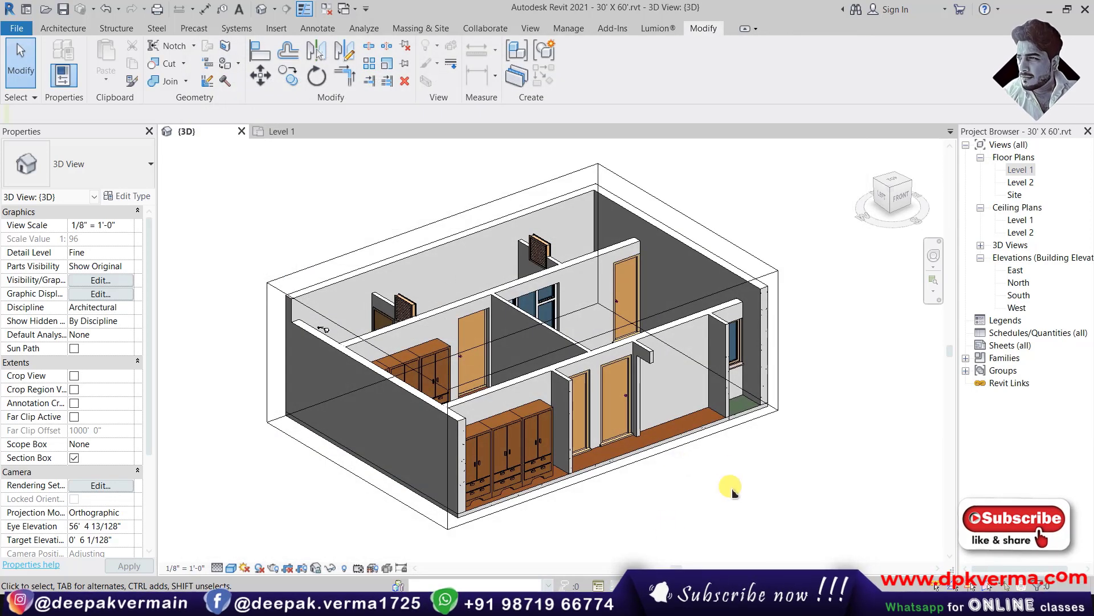
Pull the section box sides inward and lower its top to cut through the bedroom walls
click(749, 253)
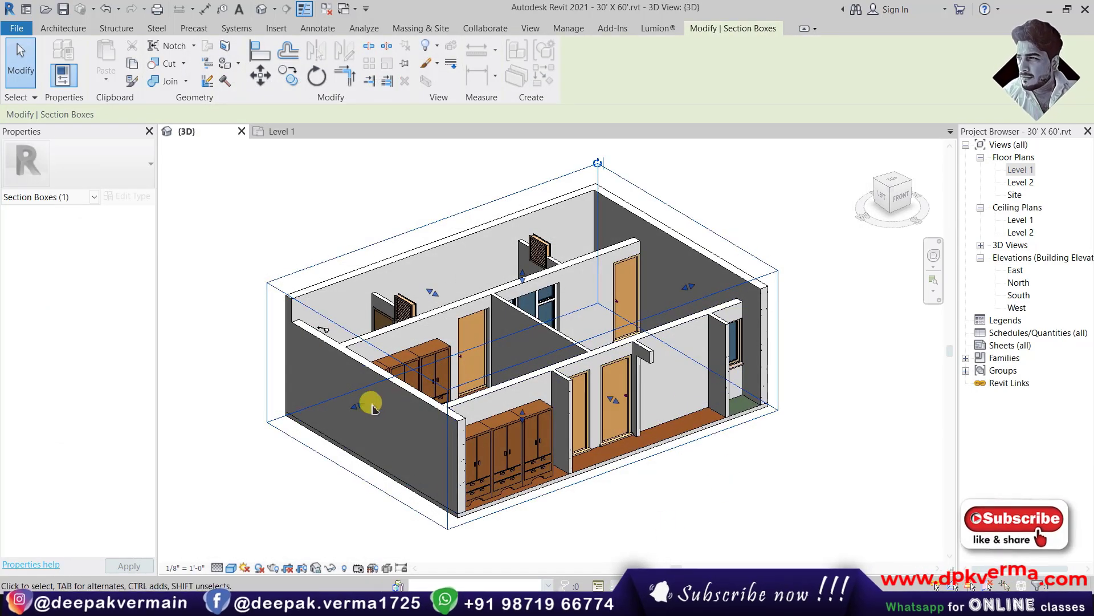
drag(367, 396, 401, 377)
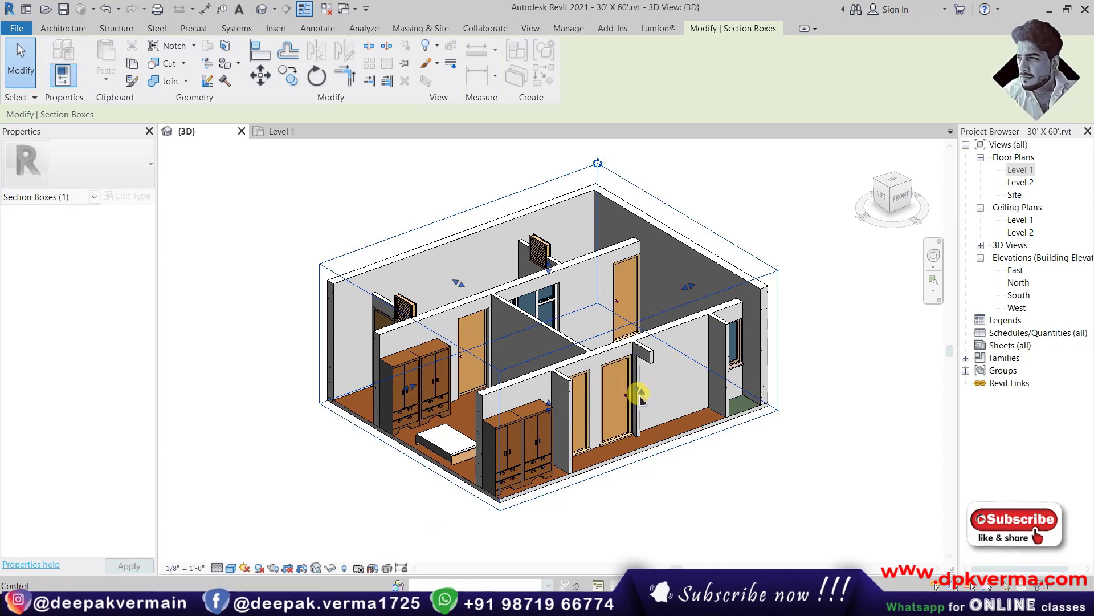
drag(640, 398, 620, 384)
shift+middle_drag(620, 383, 646, 376)
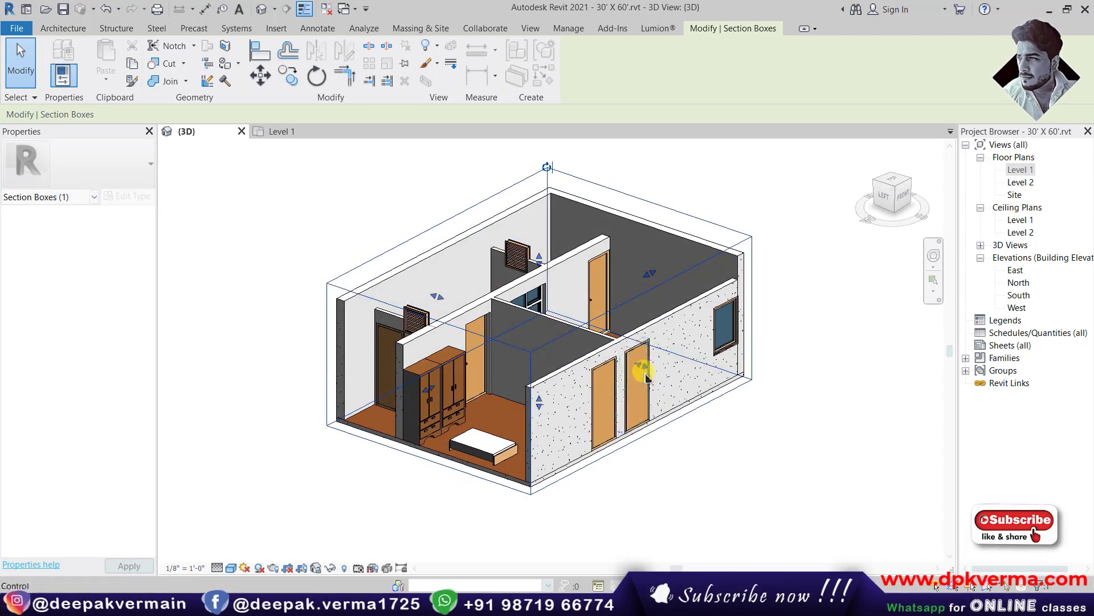
drag(646, 376, 615, 356)
shift+middle_drag(543, 251, 533, 231)
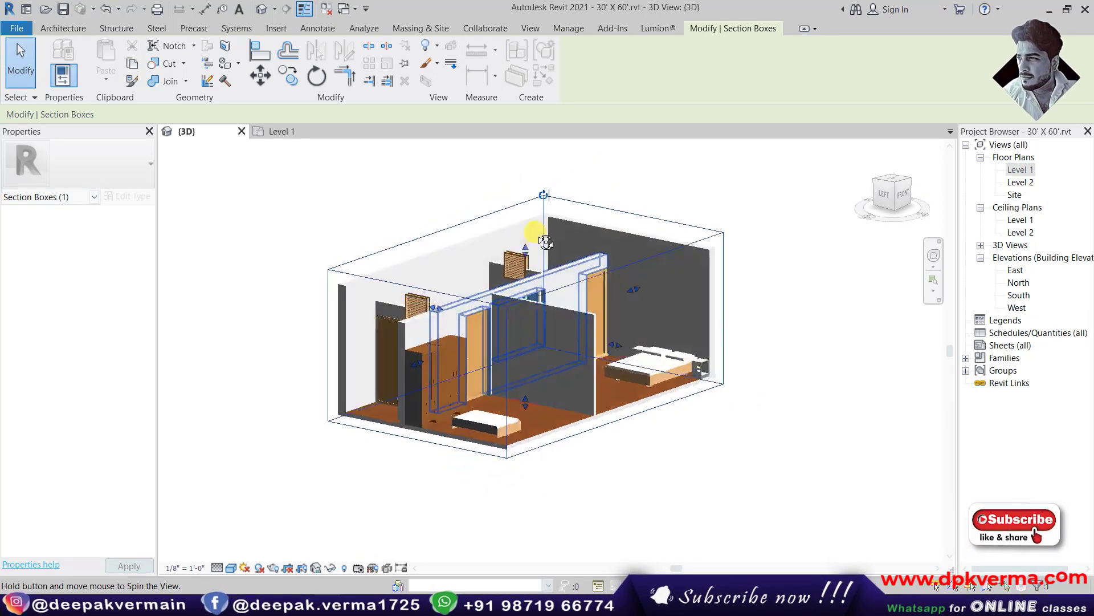
drag(525, 306, 592, 349)
scroll(408, 420, up, 2)
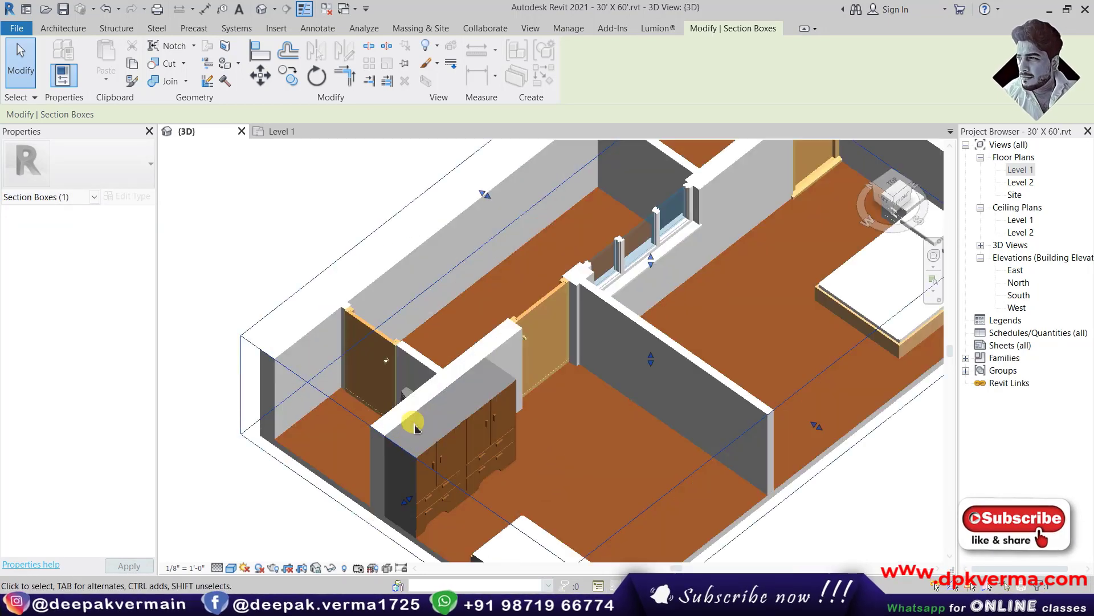
scroll(391, 403, up, 3)
scroll(393, 371, down, 2)
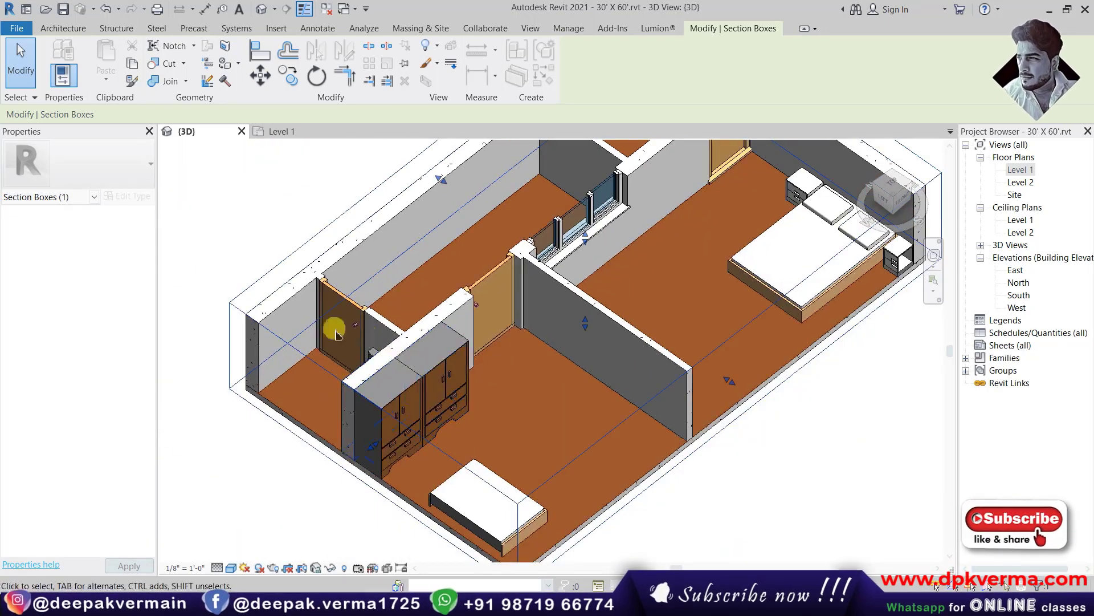
Change the long side wall to Exterior - Brick and CMU on MTL. Stud
click(276, 297)
click(80, 164)
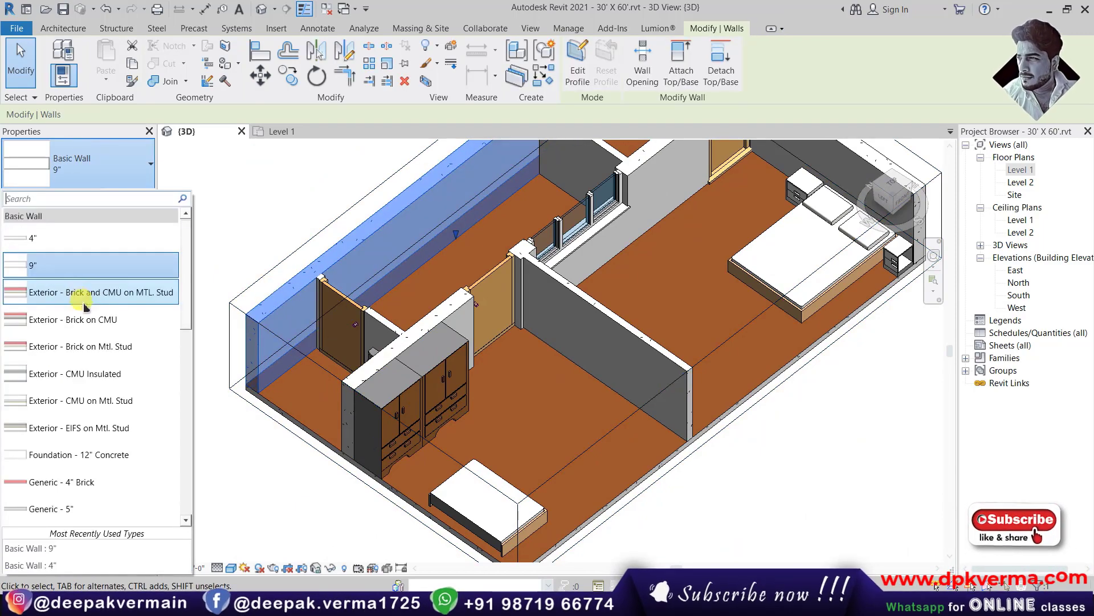
click(76, 300)
click(217, 178)
scroll(239, 303, up, 2)
scroll(240, 299, up, 2)
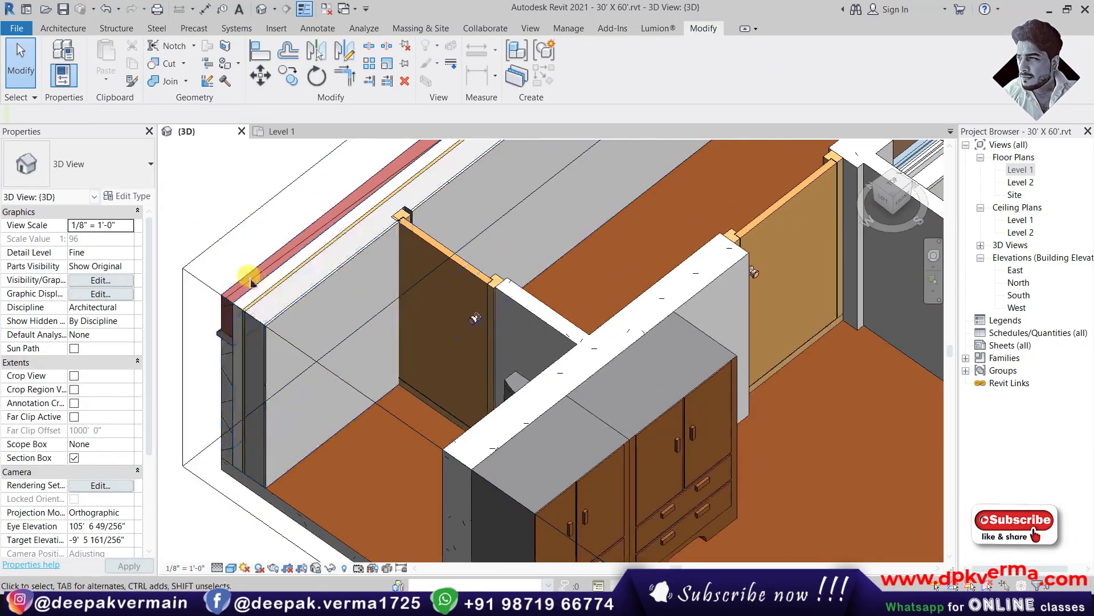
scroll(250, 294, up, 3)
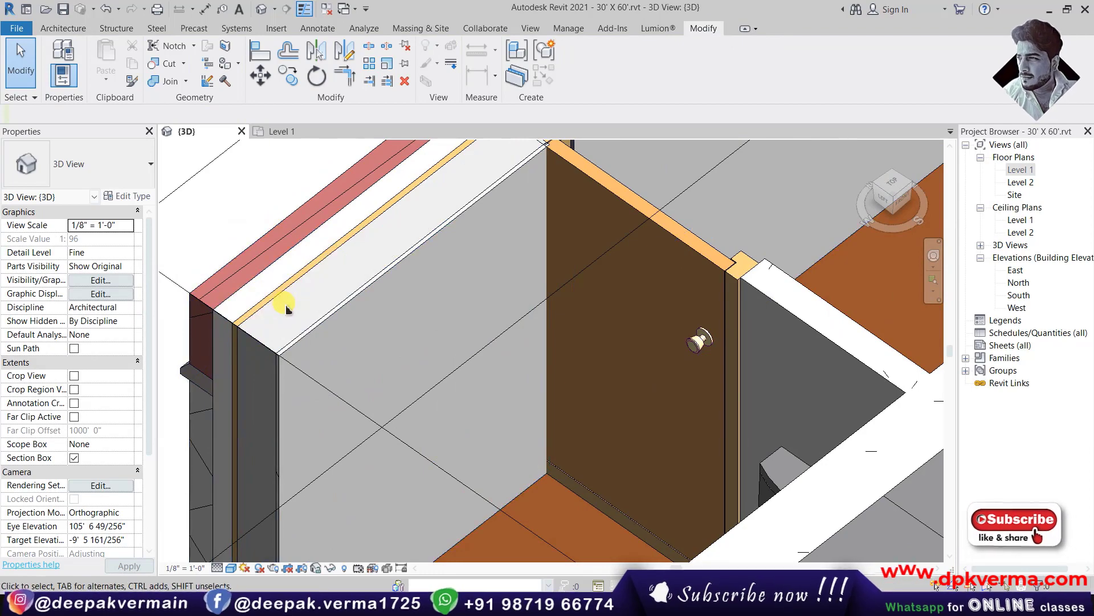
scroll(287, 308, down, 5)
scroll(300, 312, down, 3)
mouse_move(630, 317)
shift+middle_down()
mouse_move(553, 262)
mouse_move(652, 360)
shift+middle_up()
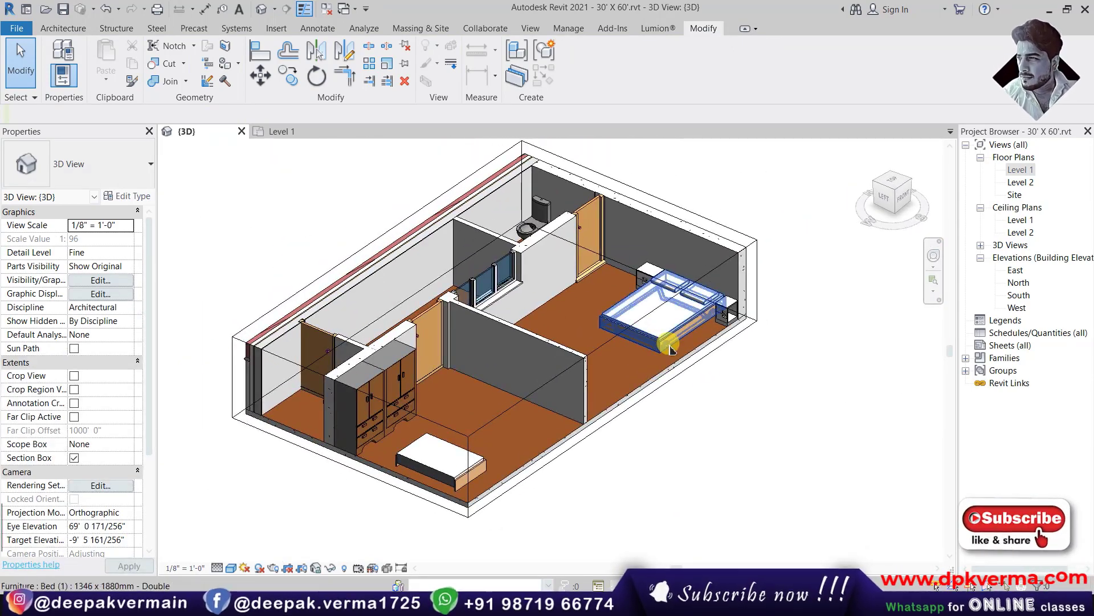
Select the dining table and bed and apply Selection Box around them
mouse_move(653, 356)
shift+middle_down()
mouse_move(757, 393)
mouse_move(726, 416)
shift+middle_up()
click(682, 242)
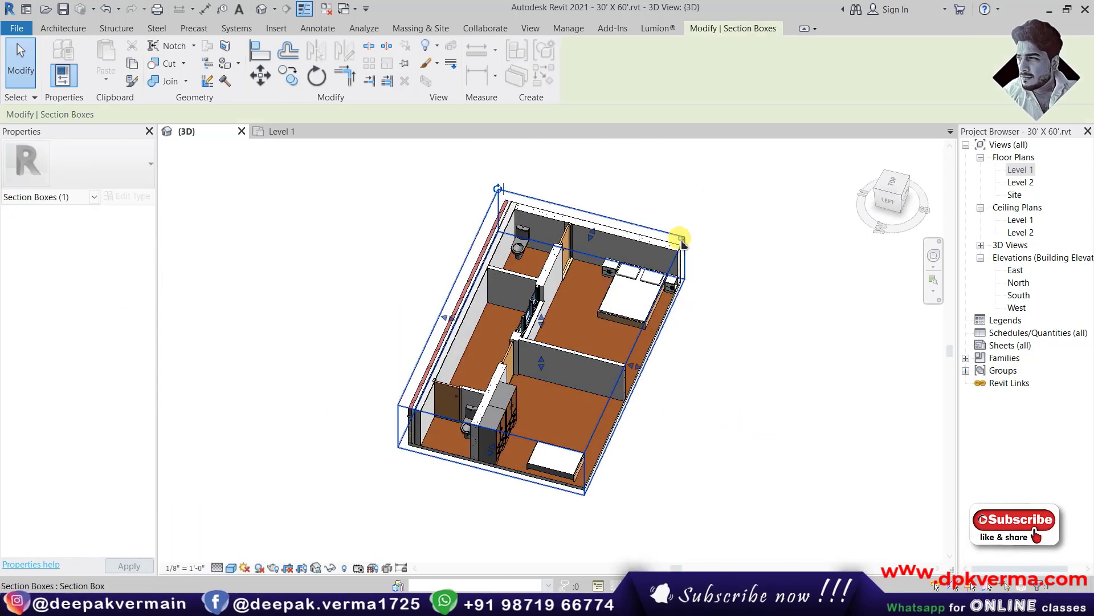
shift+middle_drag(636, 373, 648, 405)
scroll(648, 406, up, 5)
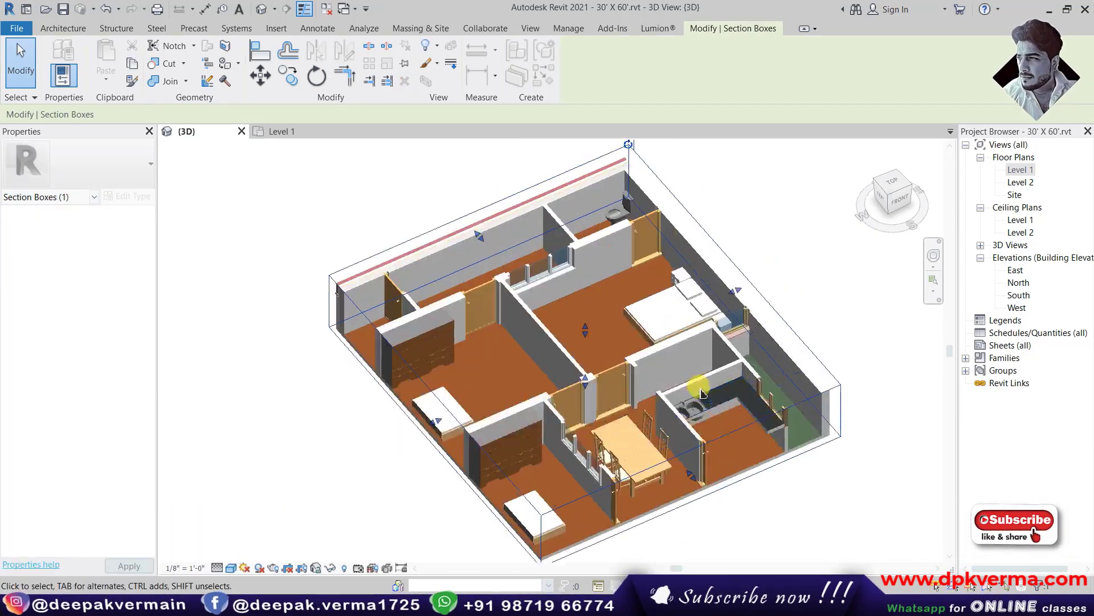
mouse_move(573, 393)
shift+middle_down()
mouse_move(570, 425)
mouse_move(627, 434)
shift+middle_up()
click(610, 450)
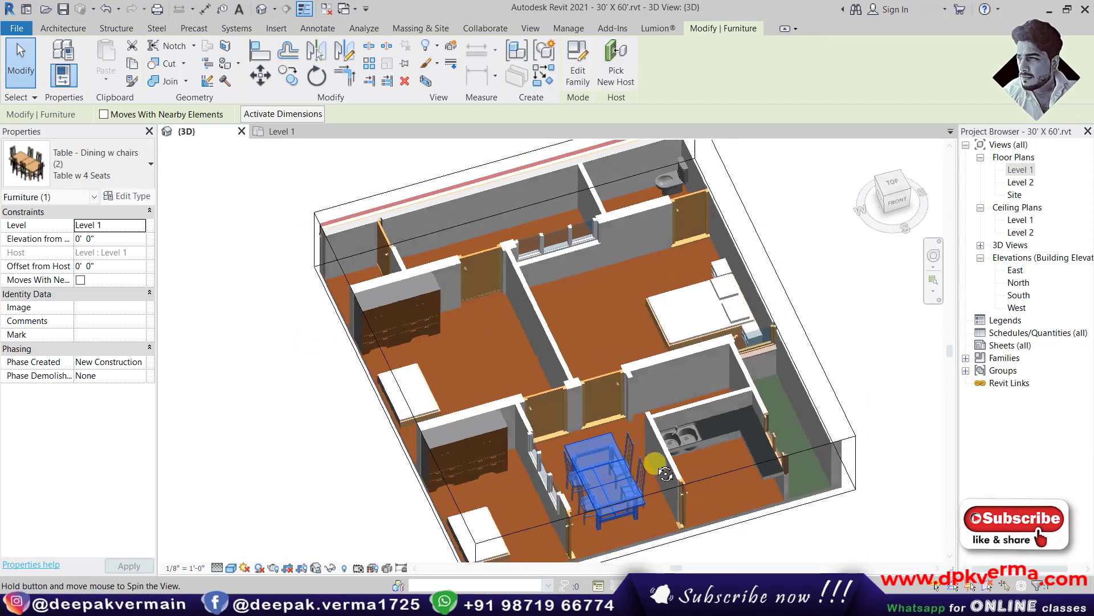
ctrl+click(717, 320)
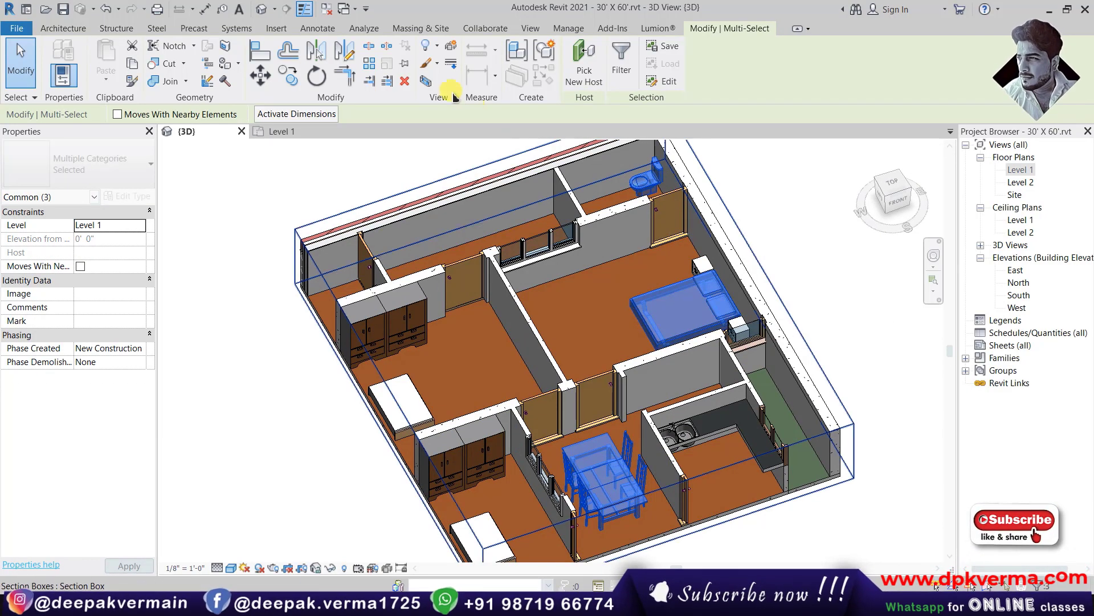
click(431, 84)
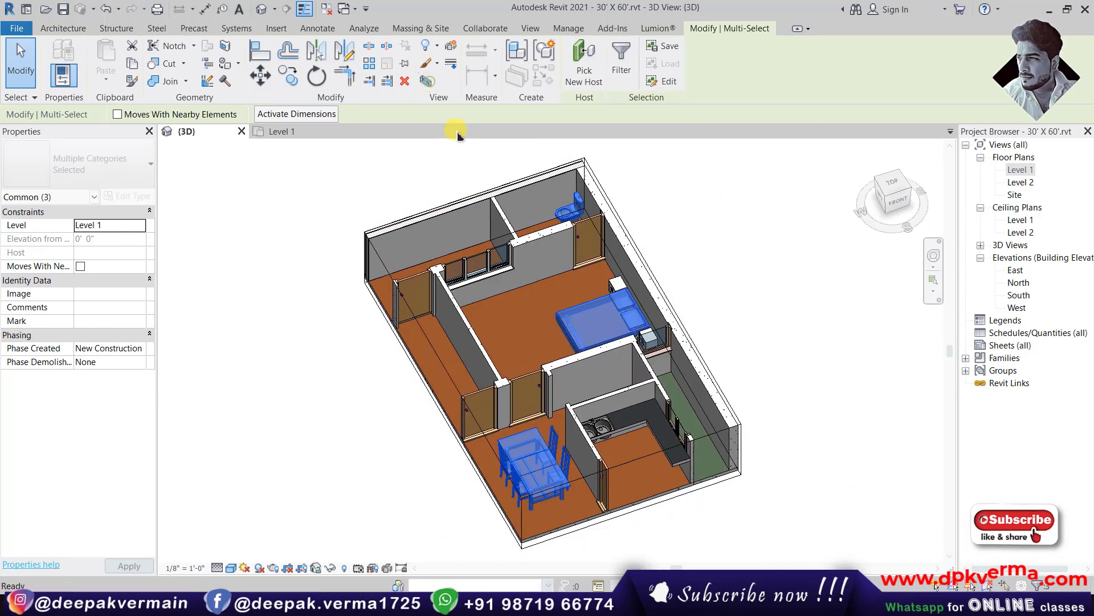
mouse_move(605, 418)
shift+middle_down()
mouse_move(414, 291)
mouse_move(614, 306)
shift+middle_up()
click(668, 264)
Reselect the bed and dining table, refit the section box, and view it isometrically
shift+middle_drag(770, 354, 752, 363)
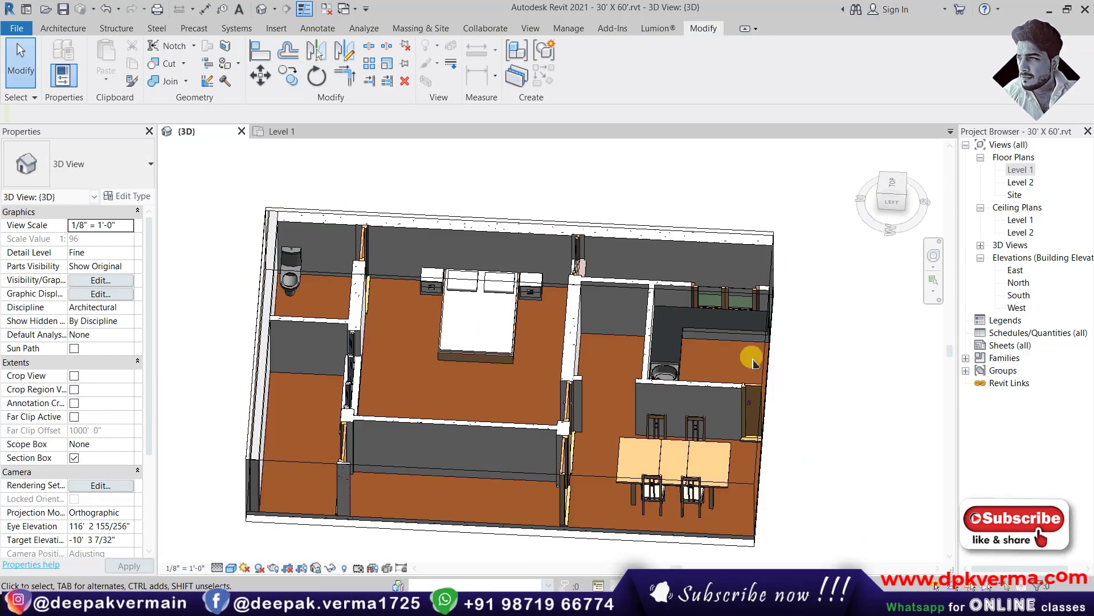
click(468, 309)
ctrl+click(673, 456)
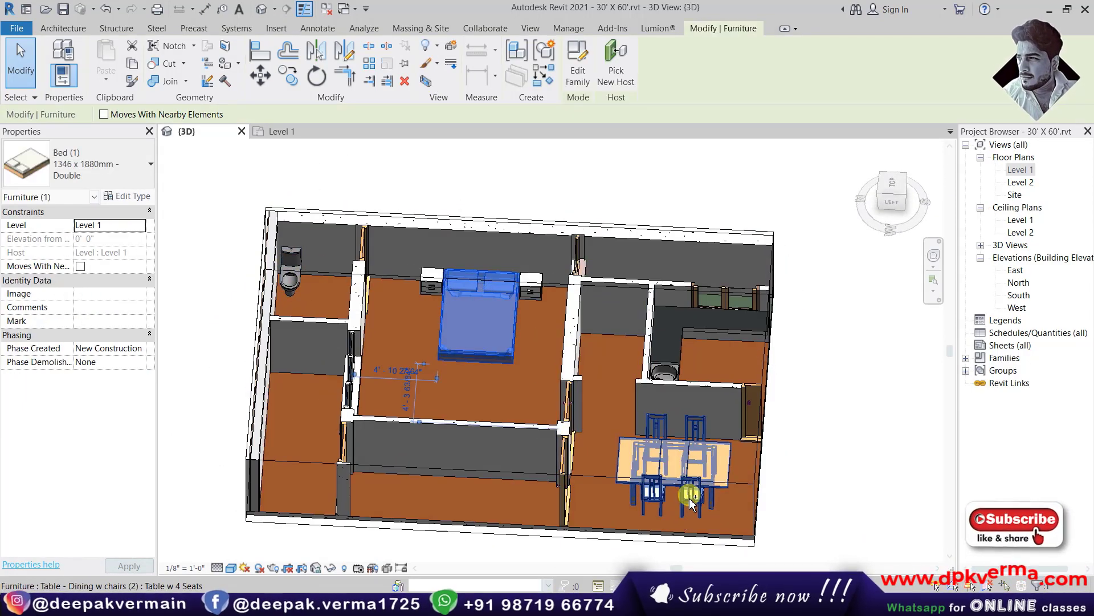
click(428, 81)
shift+middle_drag(693, 380, 391, 228)
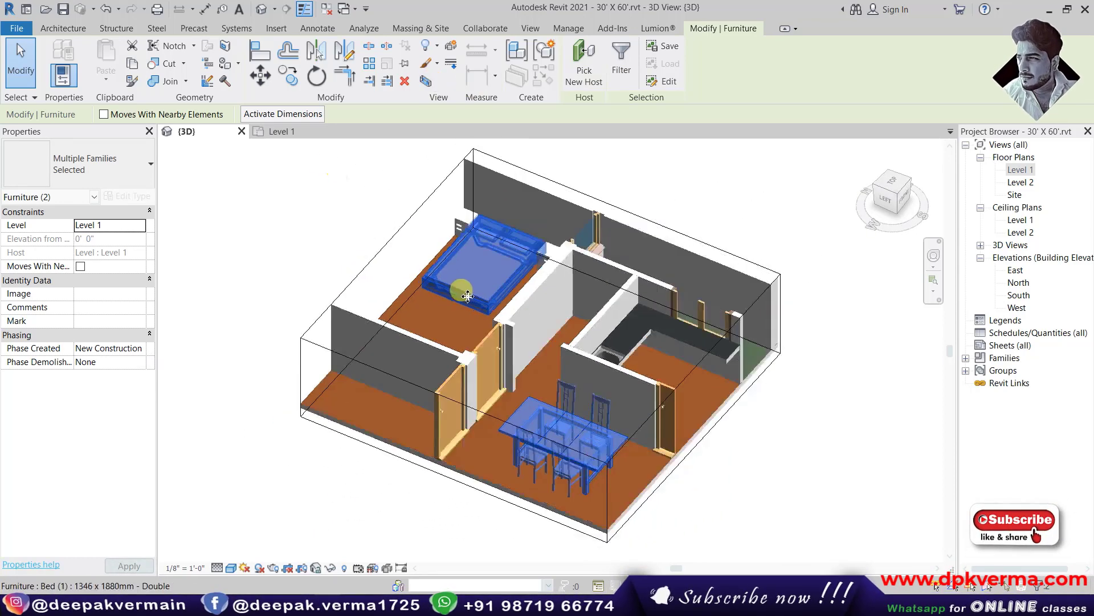
click(382, 234)
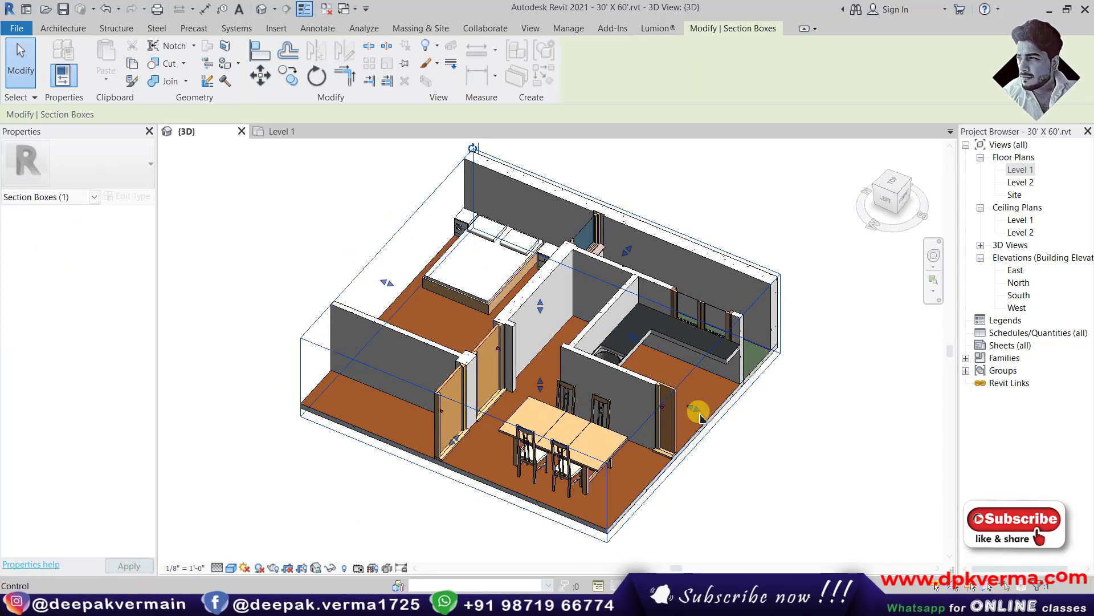
Drag the section box's left and right faces outward to include the staircase and adjacent rooms
drag(699, 415, 731, 431)
drag(381, 277, 330, 256)
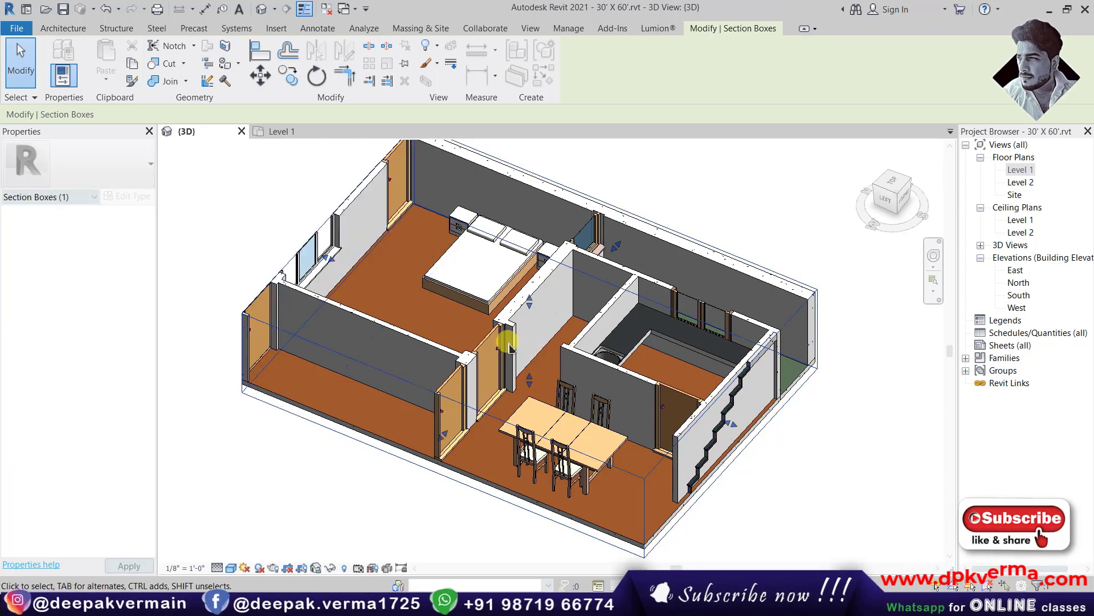
drag(732, 423, 749, 429)
click(764, 499)
Zoom and orbit to inspect the stairs and the whole enlarged house cut
scroll(763, 498, up, 3)
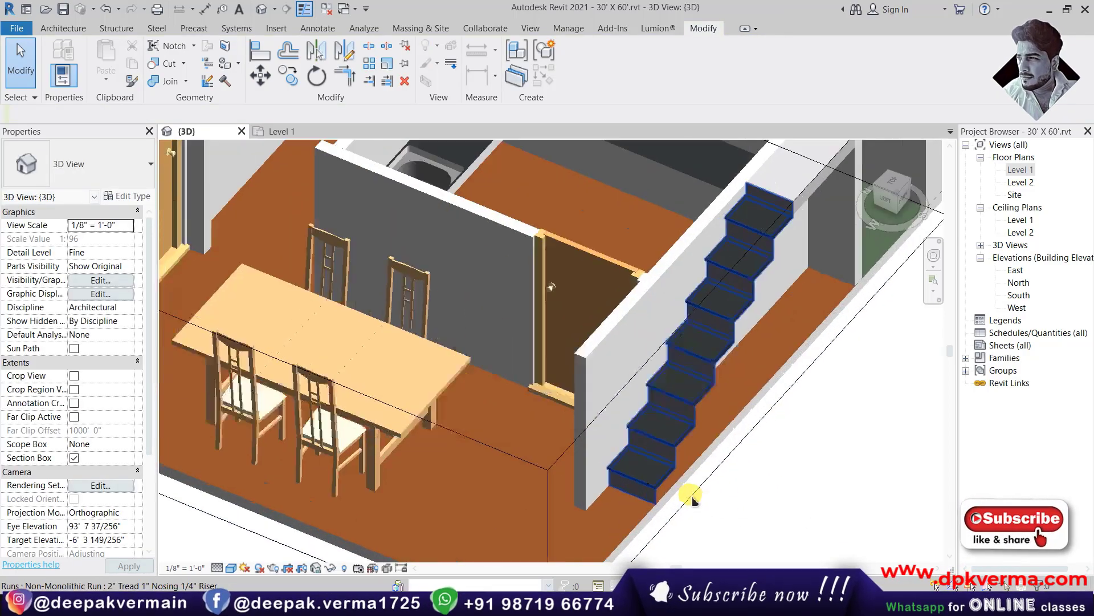
shift+middle_drag(741, 490, 598, 420)
scroll(786, 469, up, 3)
scroll(325, 268, up, 3)
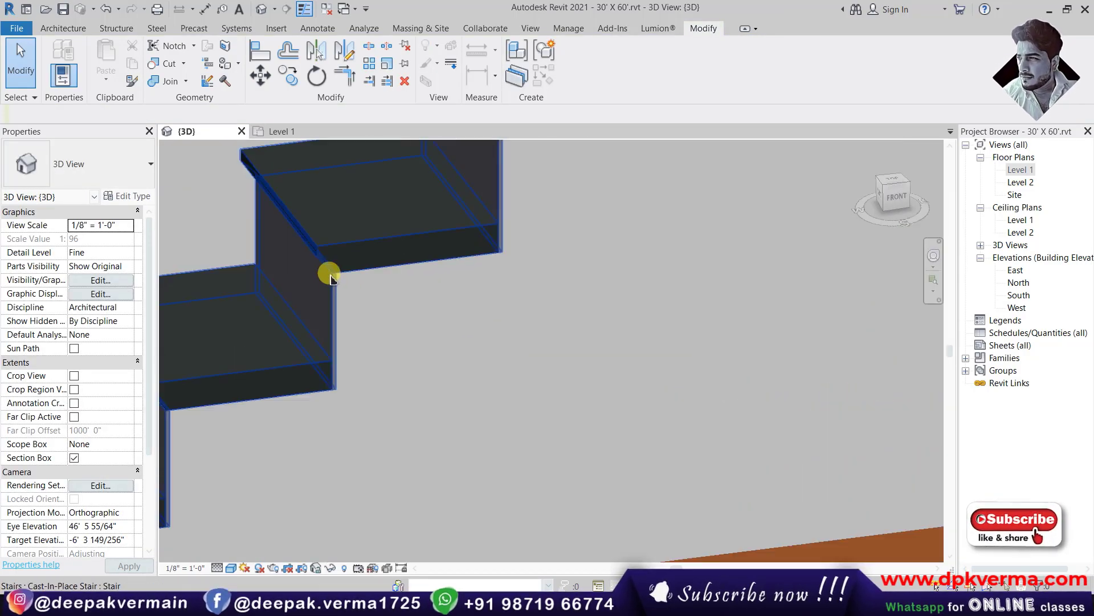
scroll(359, 312, up, 3)
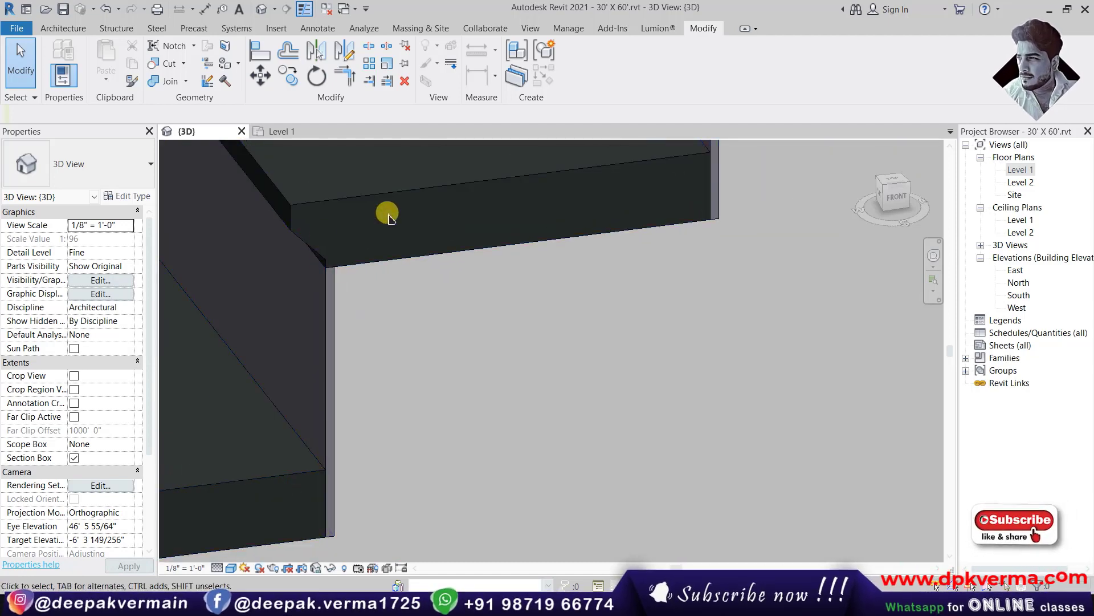
scroll(403, 452, down, 5)
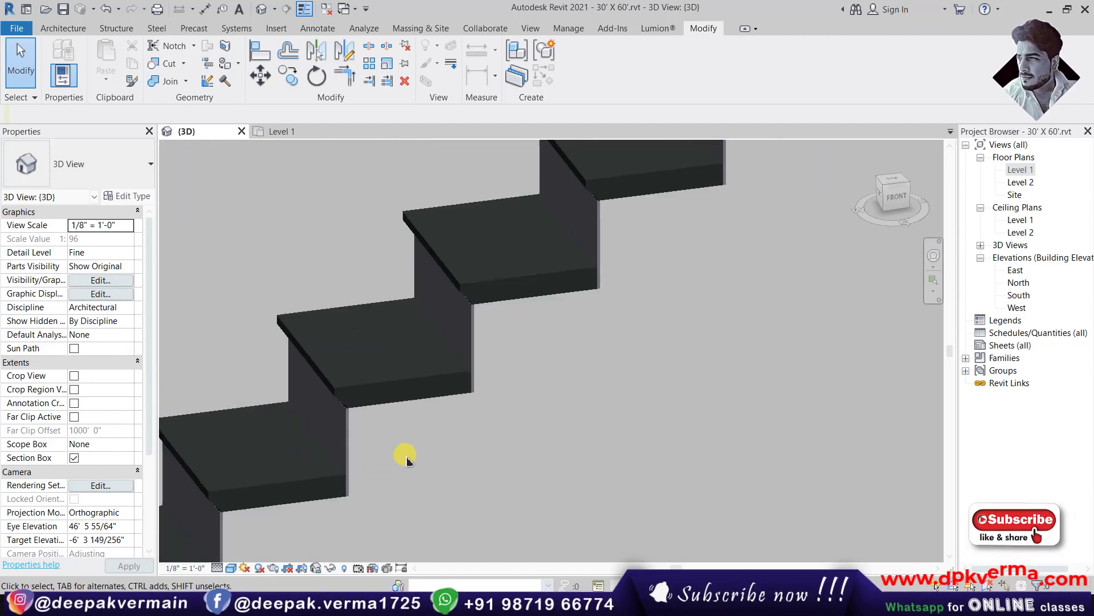
scroll(428, 440, down, 3)
shift+middle_drag(415, 447, 529, 480)
scroll(528, 481, down, 3)
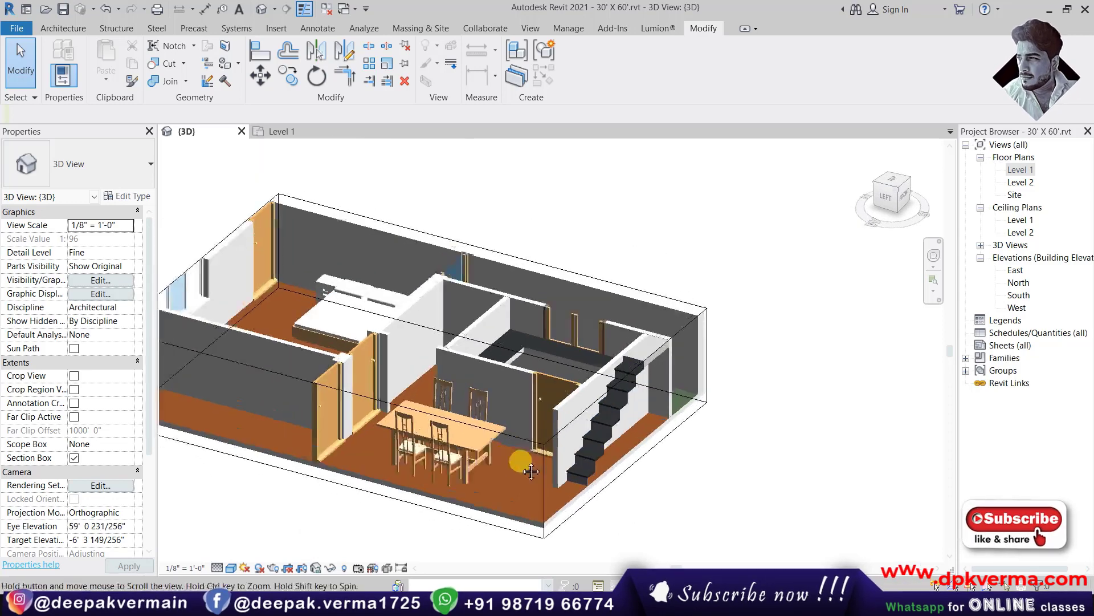
scroll(548, 462, down, 2)
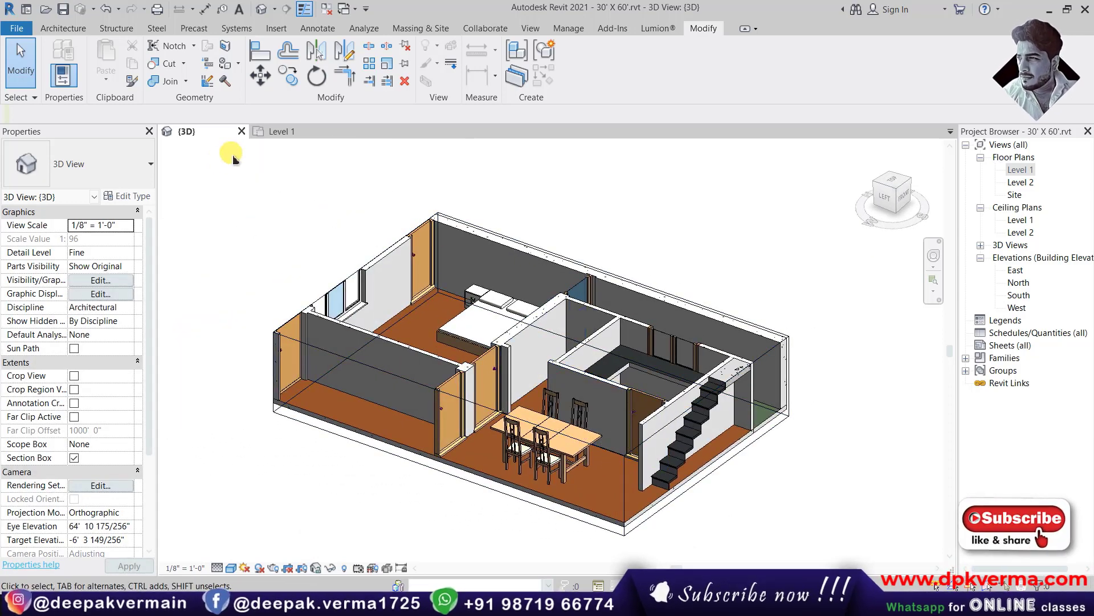
Close the current project without saving and open project 3 a in its default 3D view
click(240, 132)
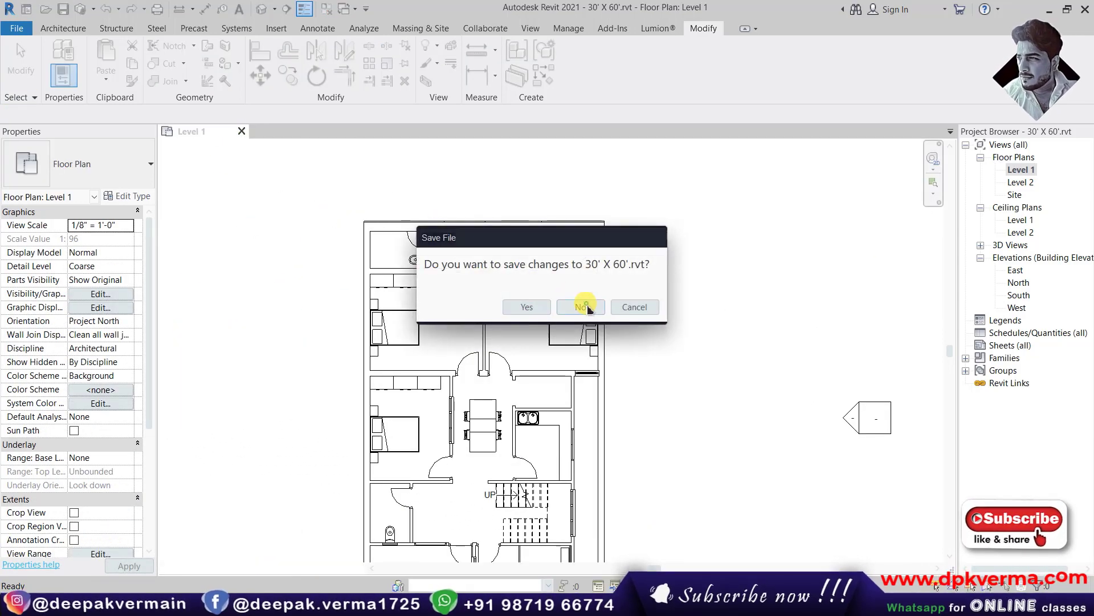
click(582, 302)
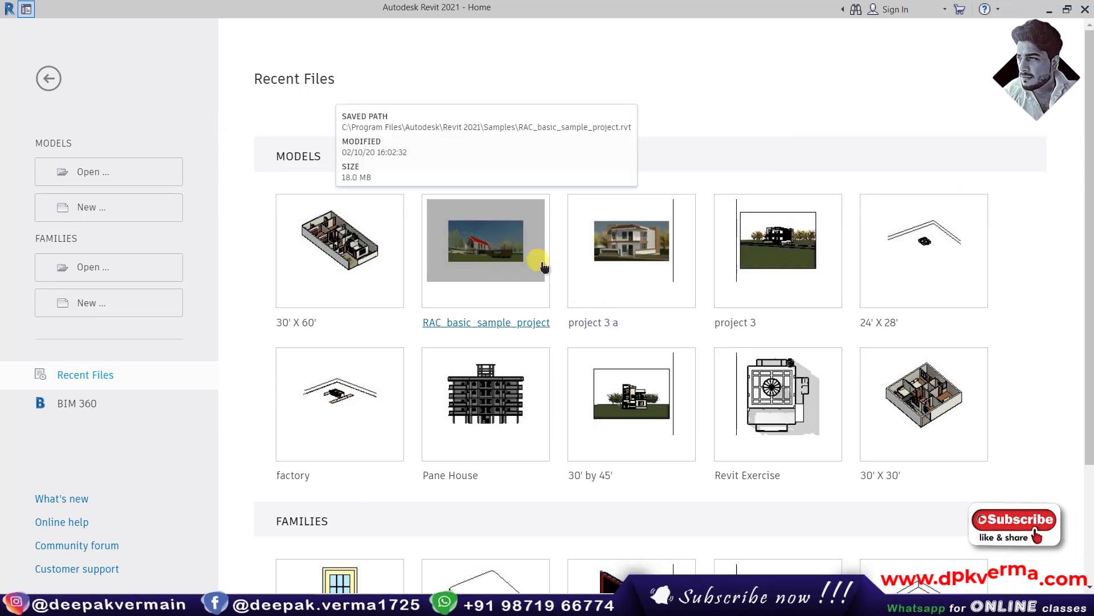
click(639, 265)
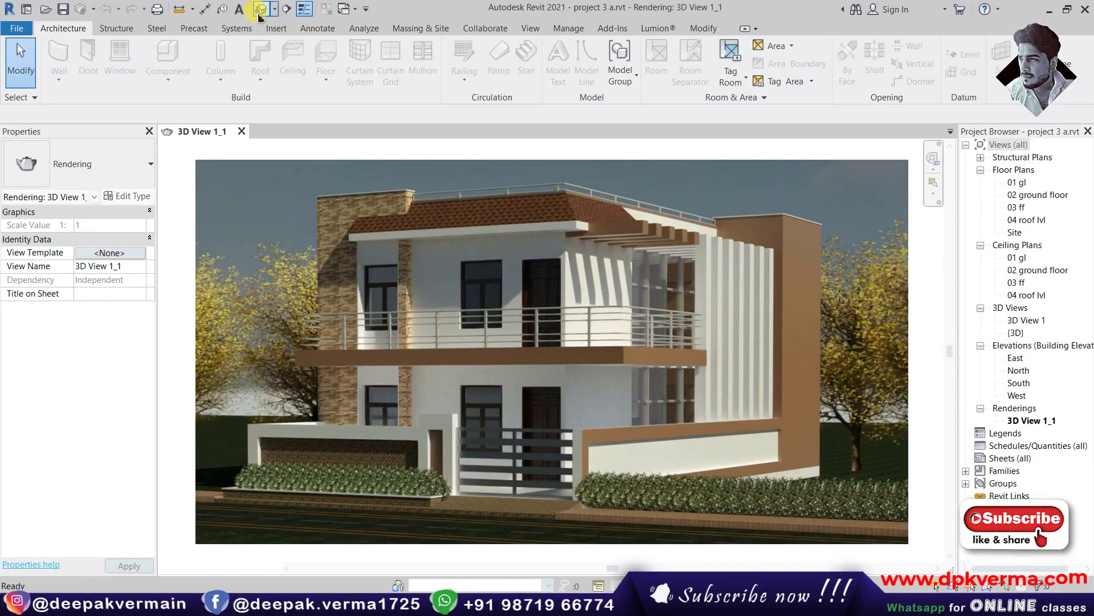
click(260, 10)
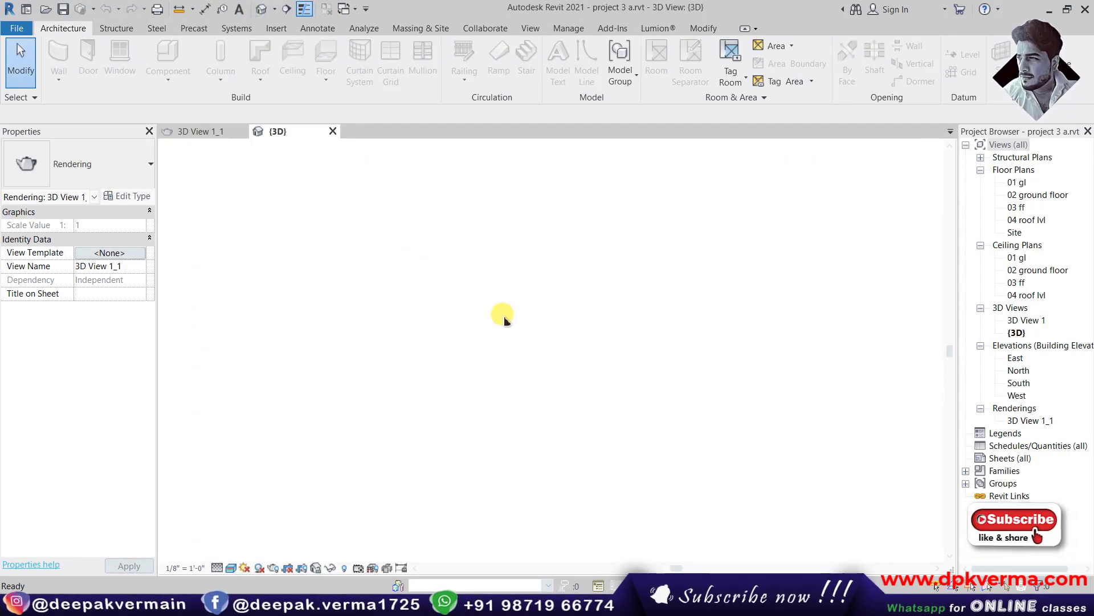
scroll(539, 345, up, 5)
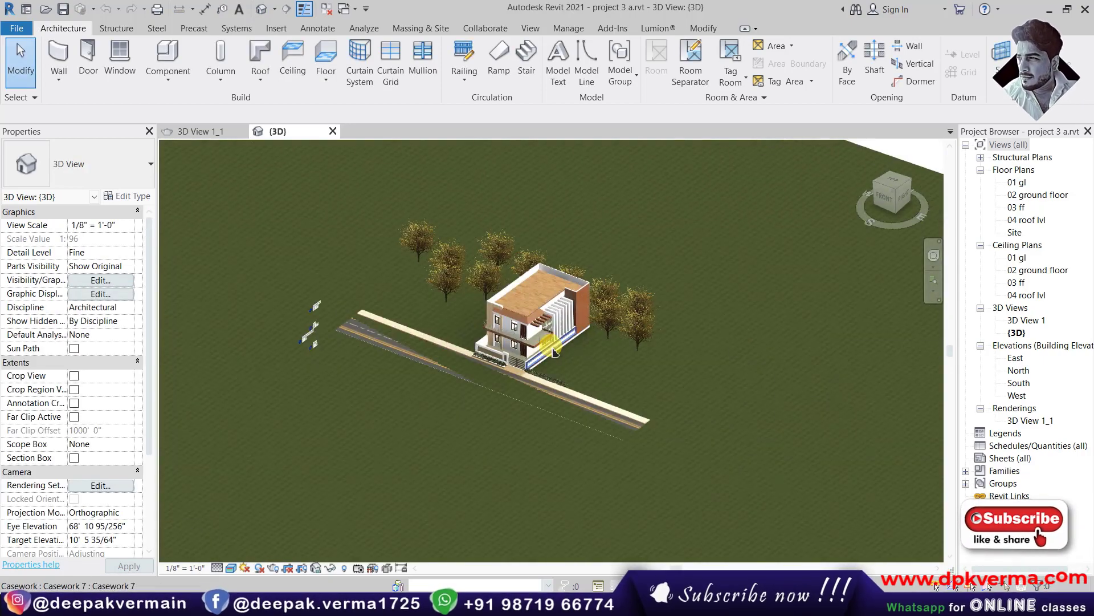
scroll(546, 349, down, 5)
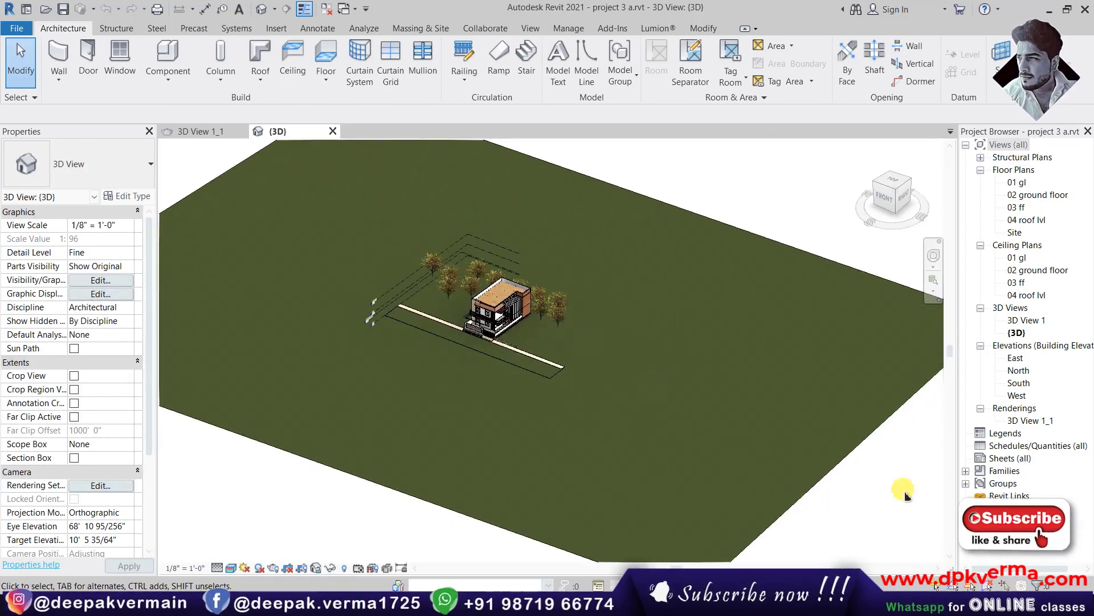
Hide the topography surface from the 3D view
click(830, 473)
key(Delete)
scroll(533, 303, up, 2)
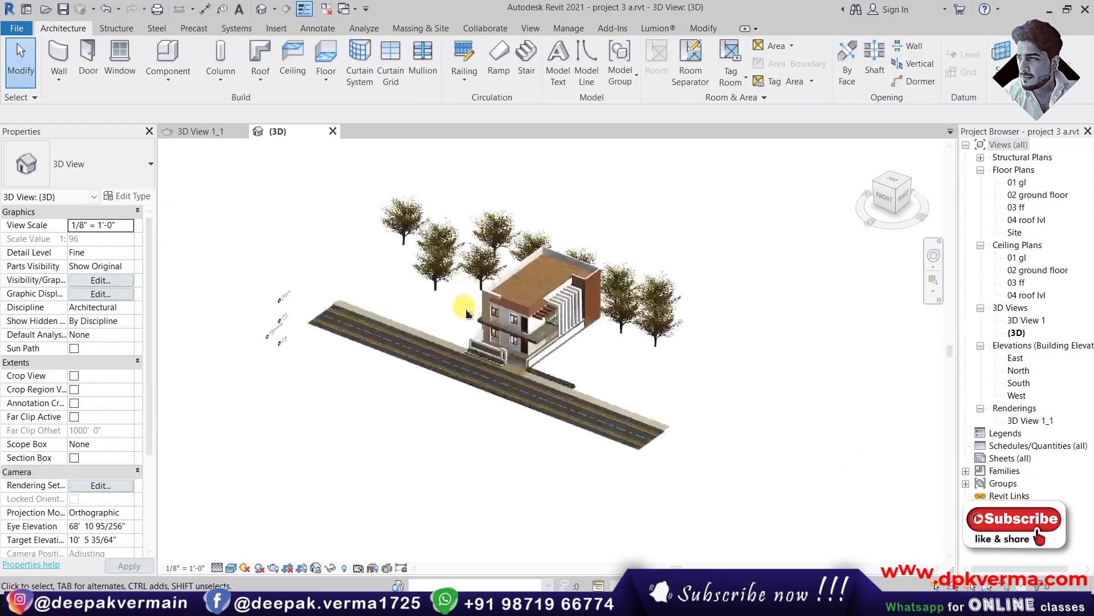
scroll(532, 299, up, 2)
scroll(533, 293, down, 1)
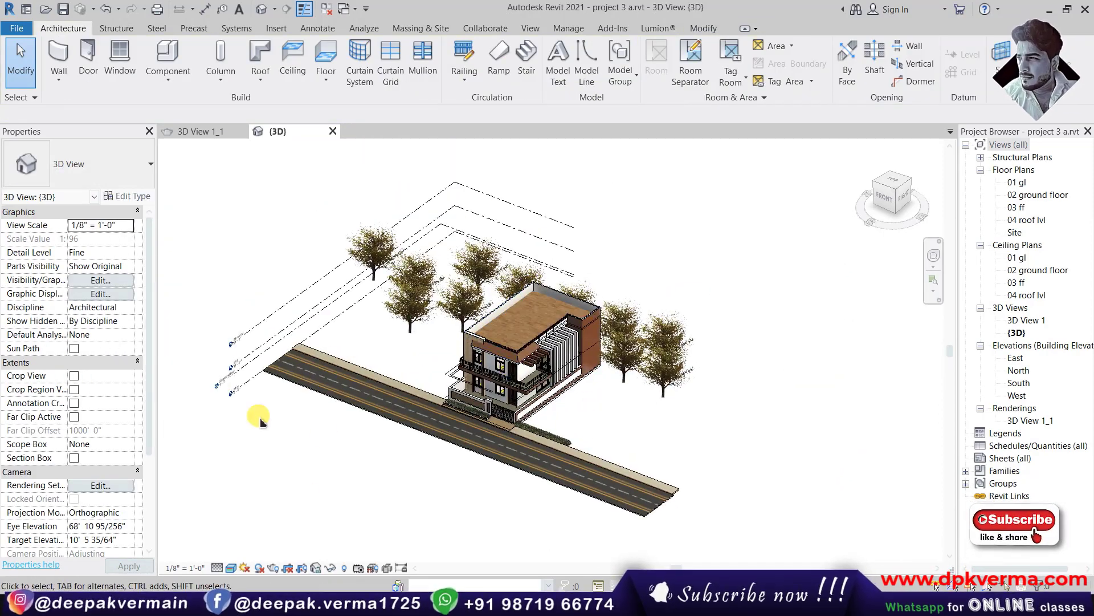
Set the visual style to Shaded and window-select the entire model
click(231, 567)
click(253, 524)
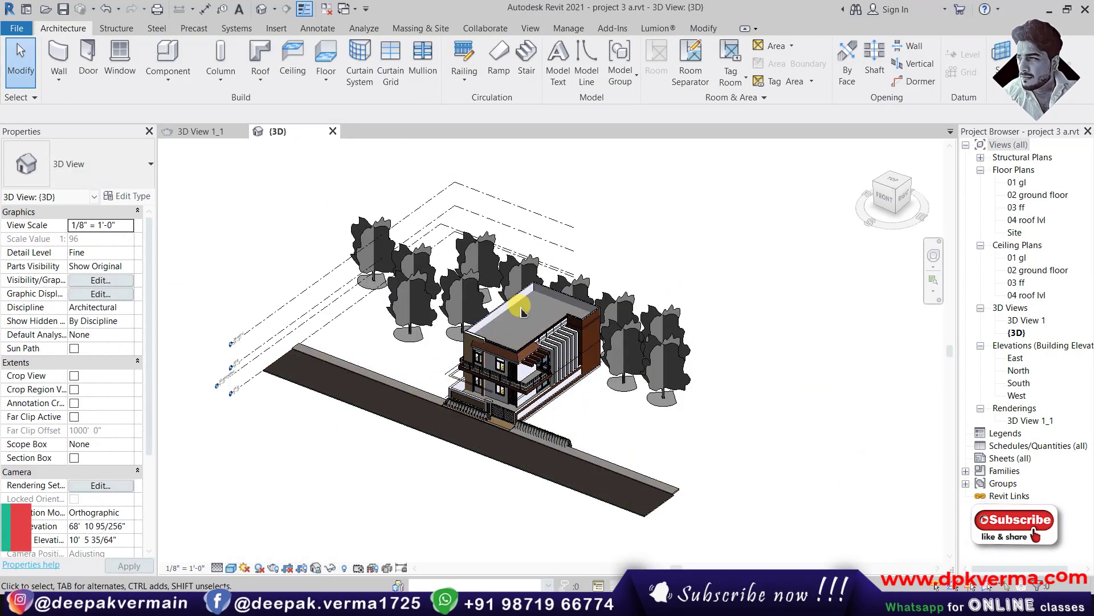
scroll(604, 228, down, 2)
scroll(684, 199, down, 1)
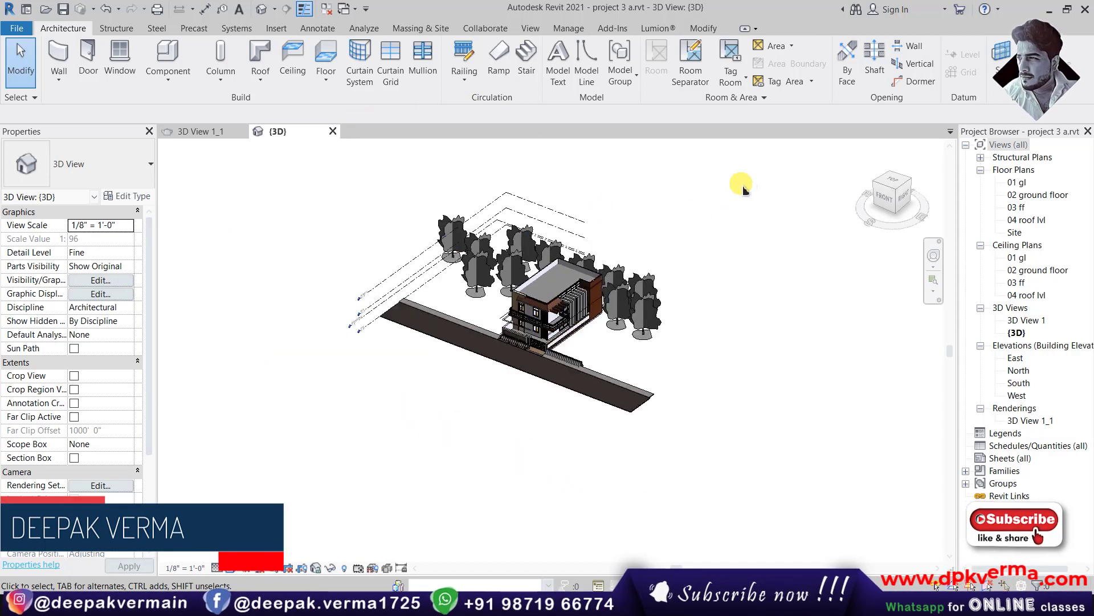
drag(743, 188, 254, 422)
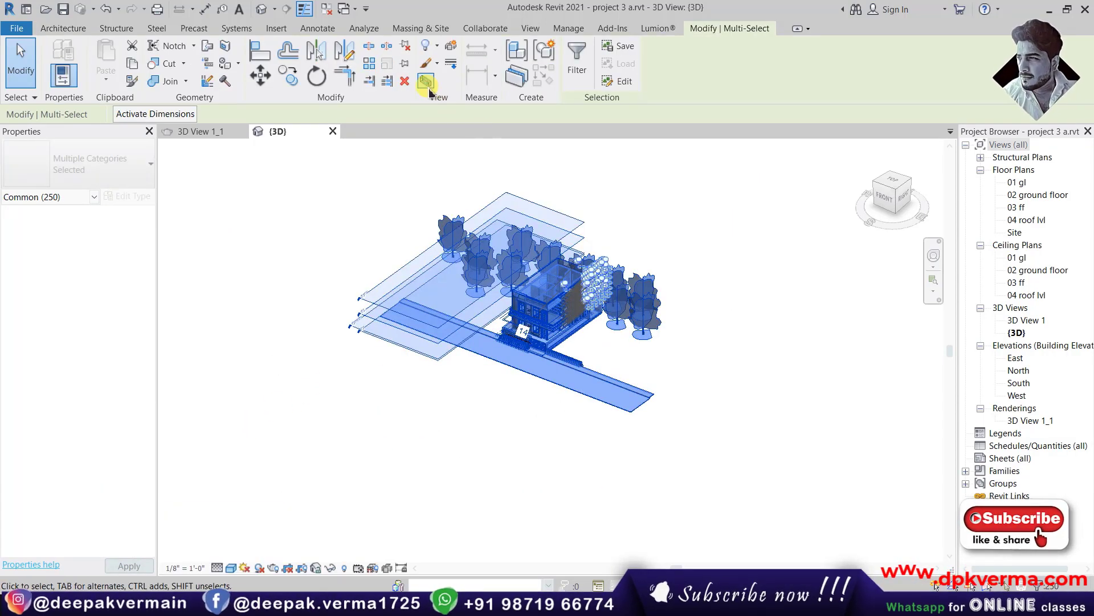
Add a section box around the selection and pull its faces in to crop trees and roof
click(426, 81)
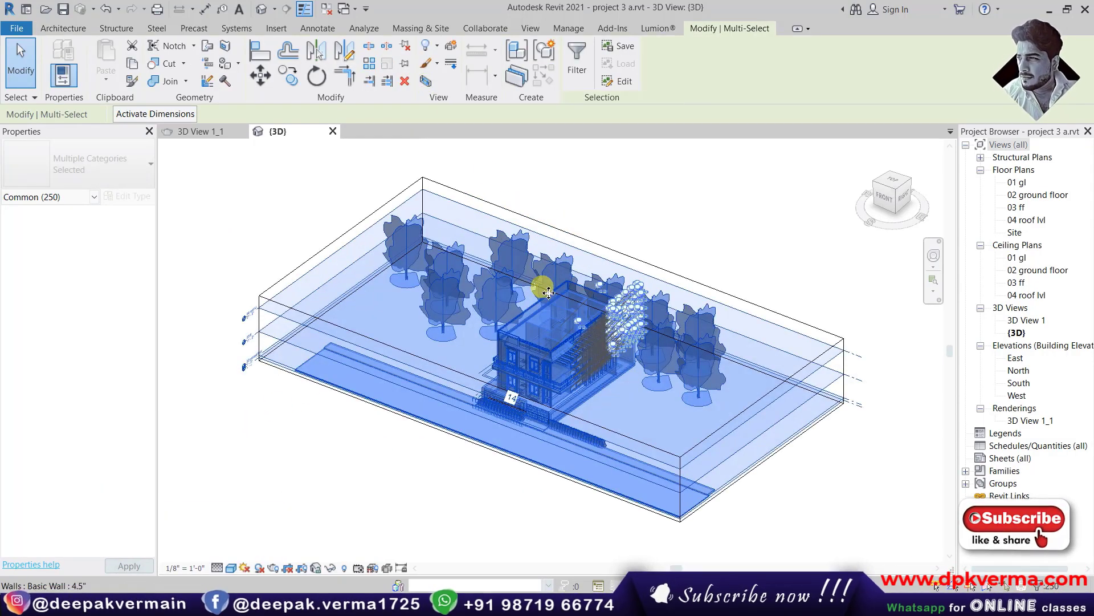
click(299, 250)
click(344, 283)
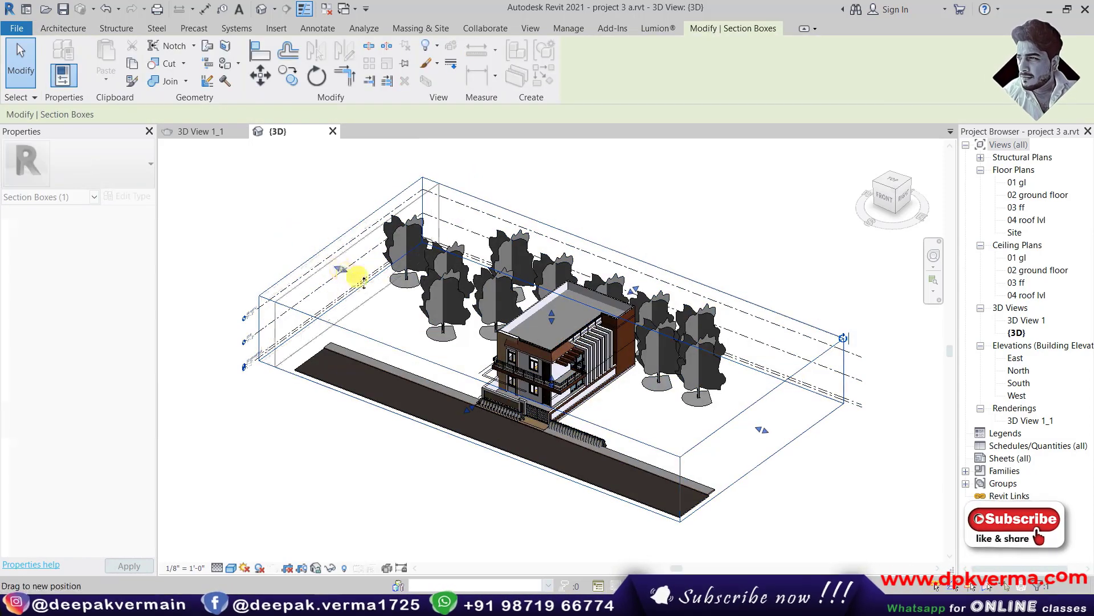
drag(439, 320, 604, 388)
scroll(559, 314, up, 5)
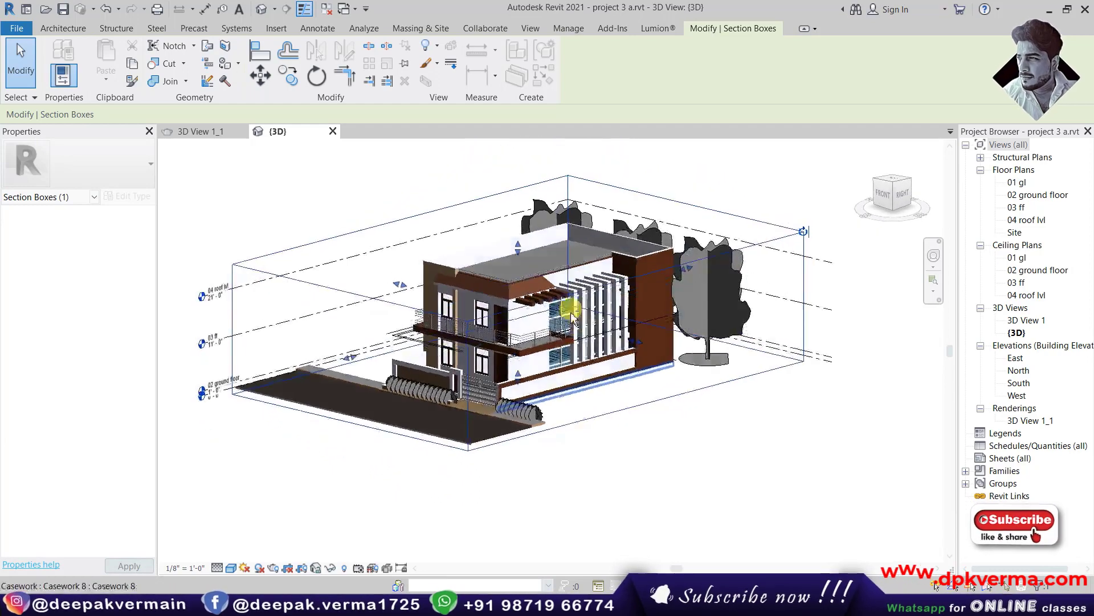
drag(546, 275, 552, 296)
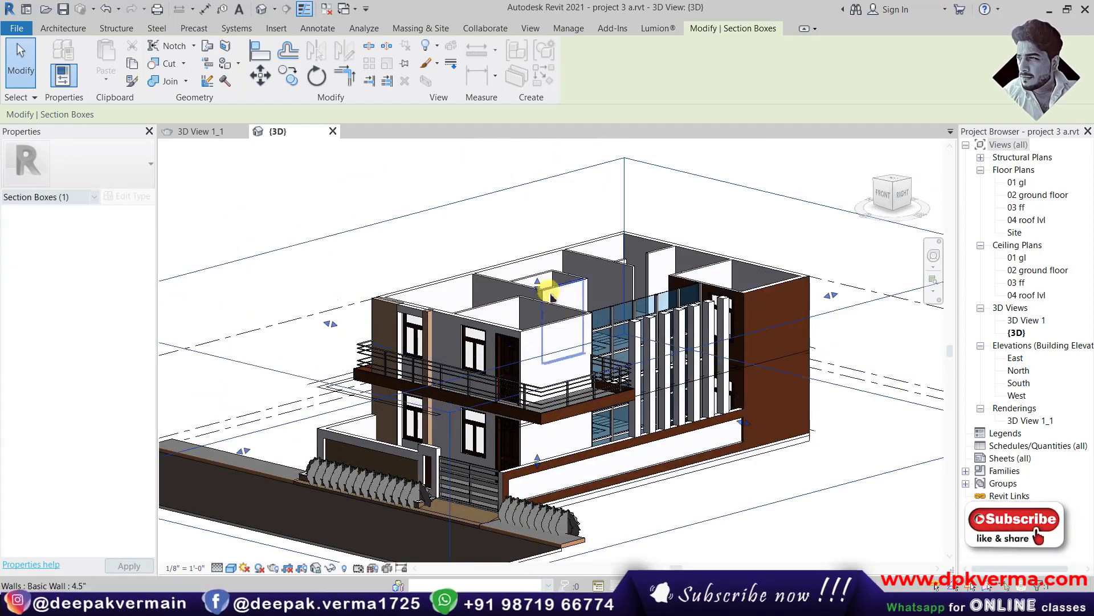
Orbit the cropped model to look down into the rooms from several angles
shift+middle_drag(579, 301, 660, 447)
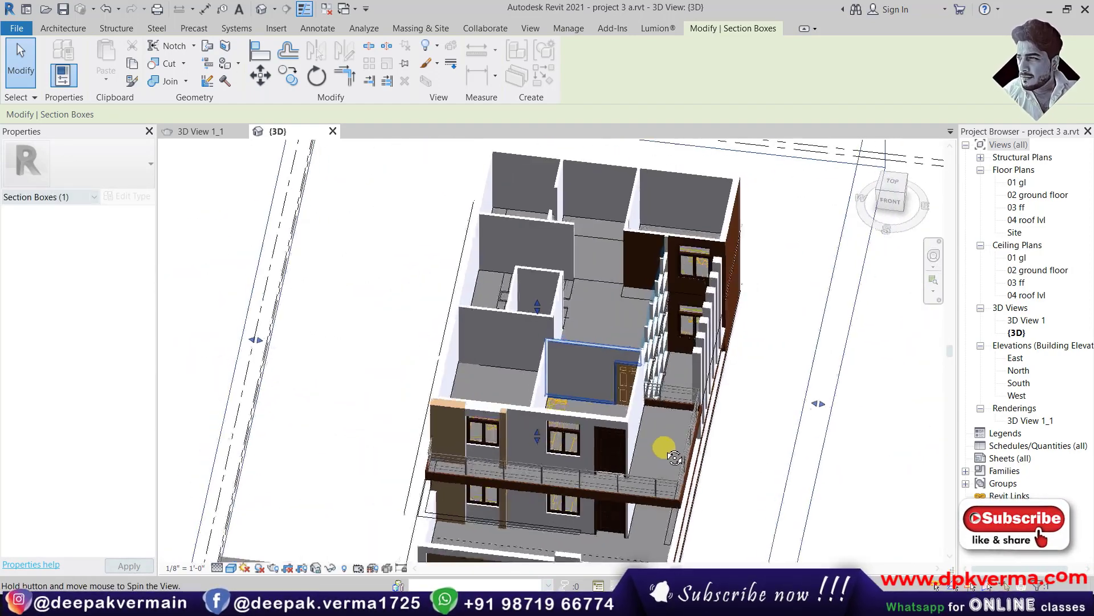
mouse_move(546, 257)
shift+middle_down()
mouse_move(658, 431)
mouse_move(683, 397)
shift+middle_up()
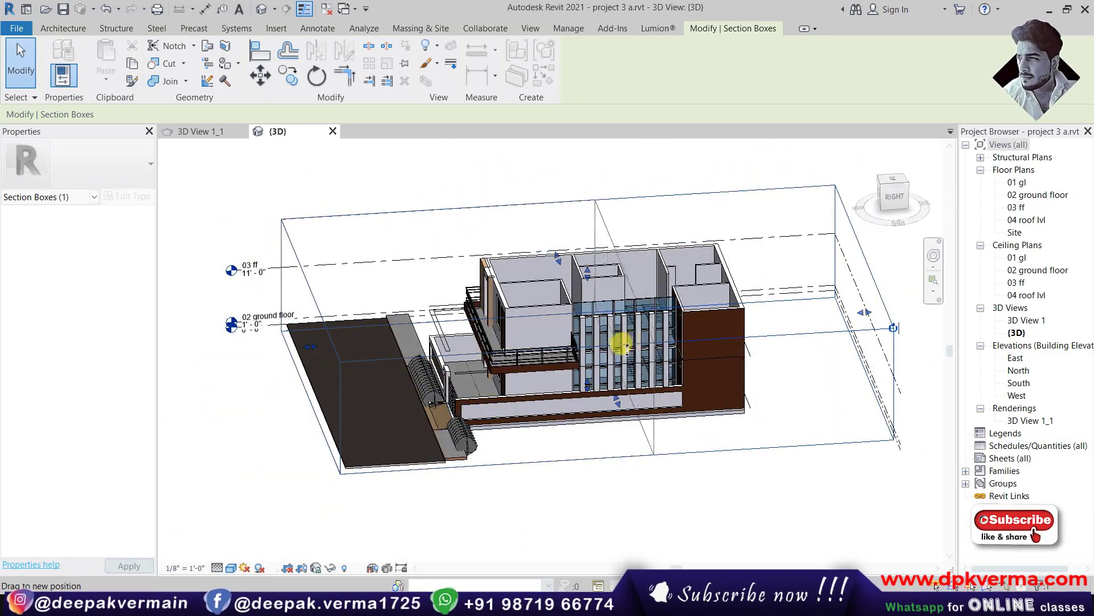
mouse_move(627, 356)
shift+middle_down()
mouse_move(697, 410)
mouse_move(765, 395)
mouse_move(596, 342)
shift+middle_up()
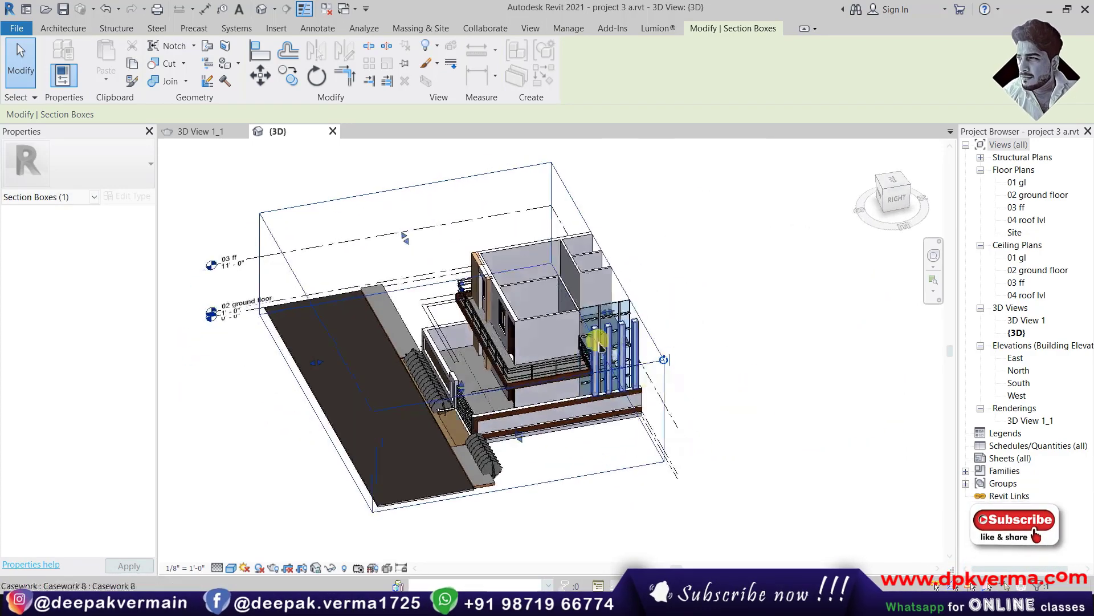
mouse_move(670, 304)
shift+middle_down()
mouse_move(769, 472)
mouse_move(789, 452)
shift+middle_up()
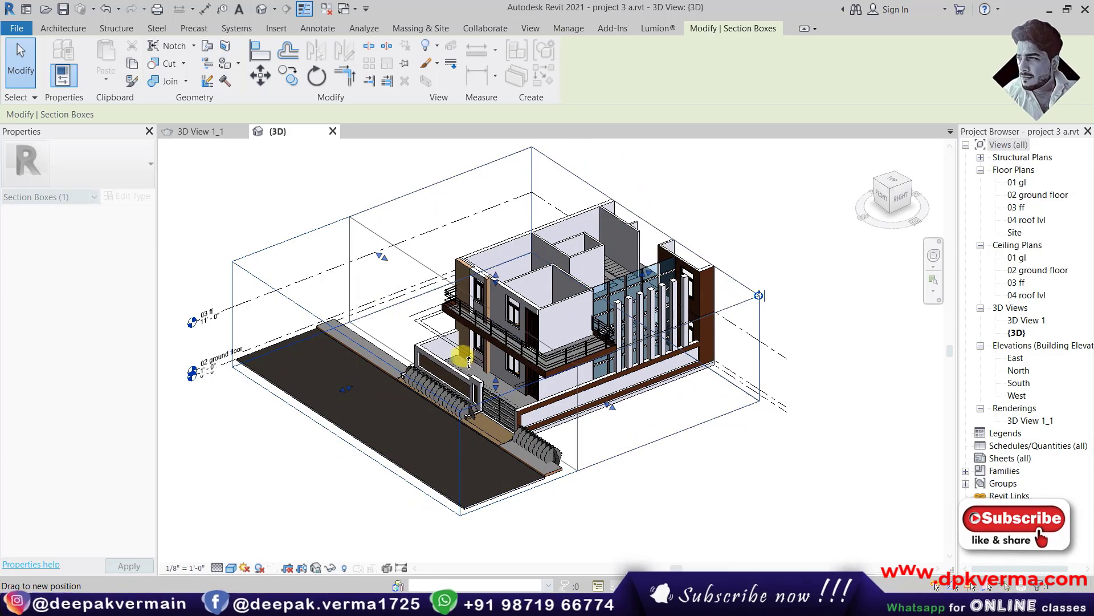
Tighten the section box further to cut away the site slab, leaving only the house
drag(468, 360, 501, 387)
mouse_move(502, 387)
shift+middle_down()
mouse_move(471, 336)
mouse_move(436, 336)
shift+middle_up()
drag(420, 338, 455, 391)
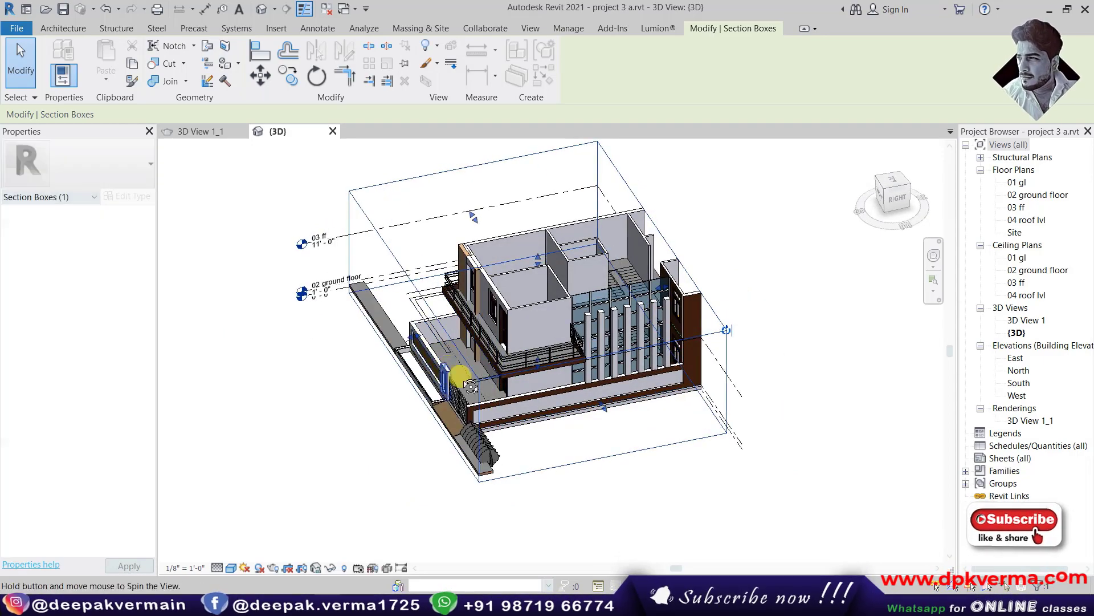
mouse_move(454, 391)
shift+middle_down()
mouse_move(681, 435)
mouse_move(542, 342)
shift+middle_up()
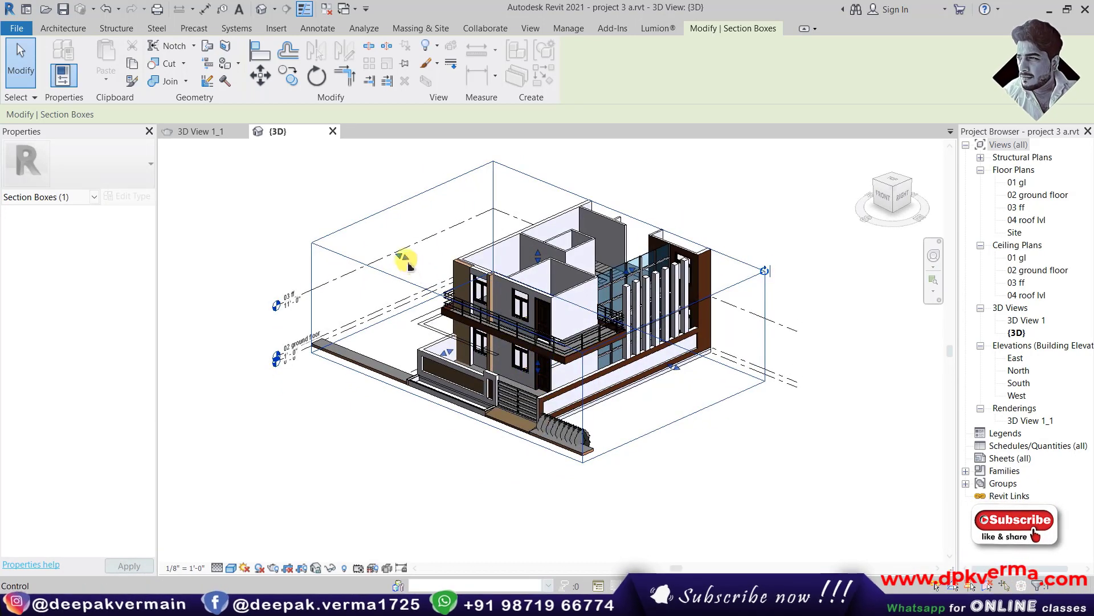
shift+middle_drag(469, 304, 732, 323)
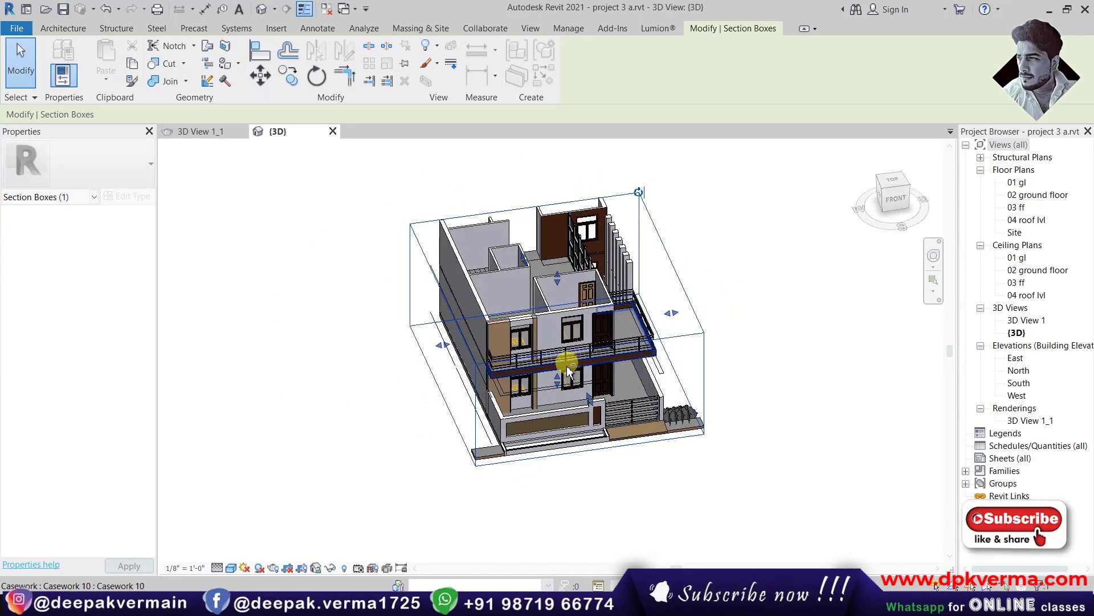
mouse_move(568, 370)
shift+middle_down()
mouse_move(609, 420)
mouse_move(641, 420)
shift+middle_up()
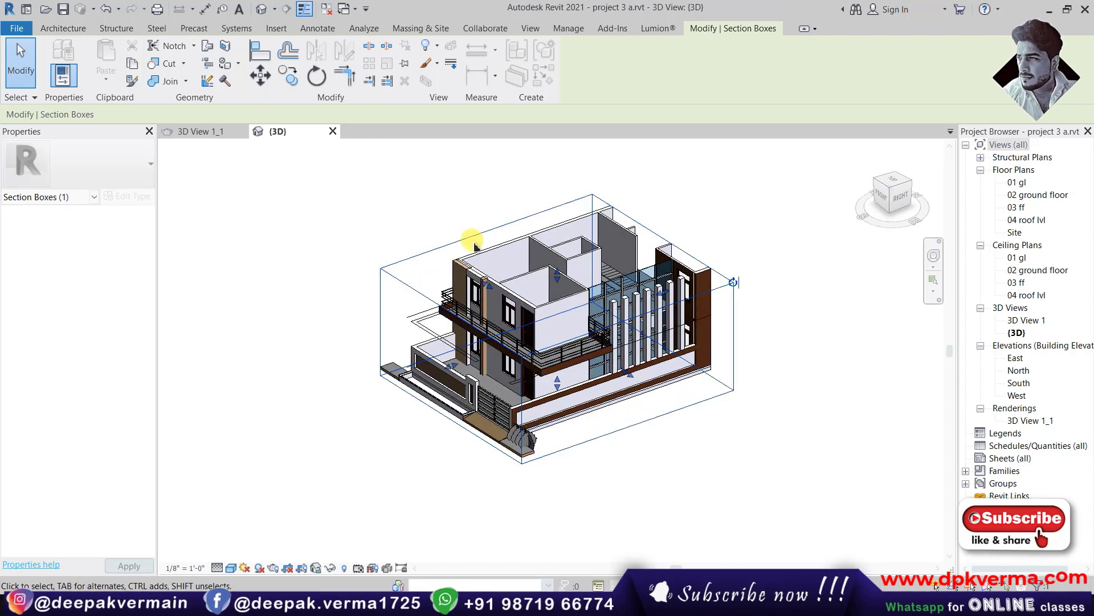
click(318, 85)
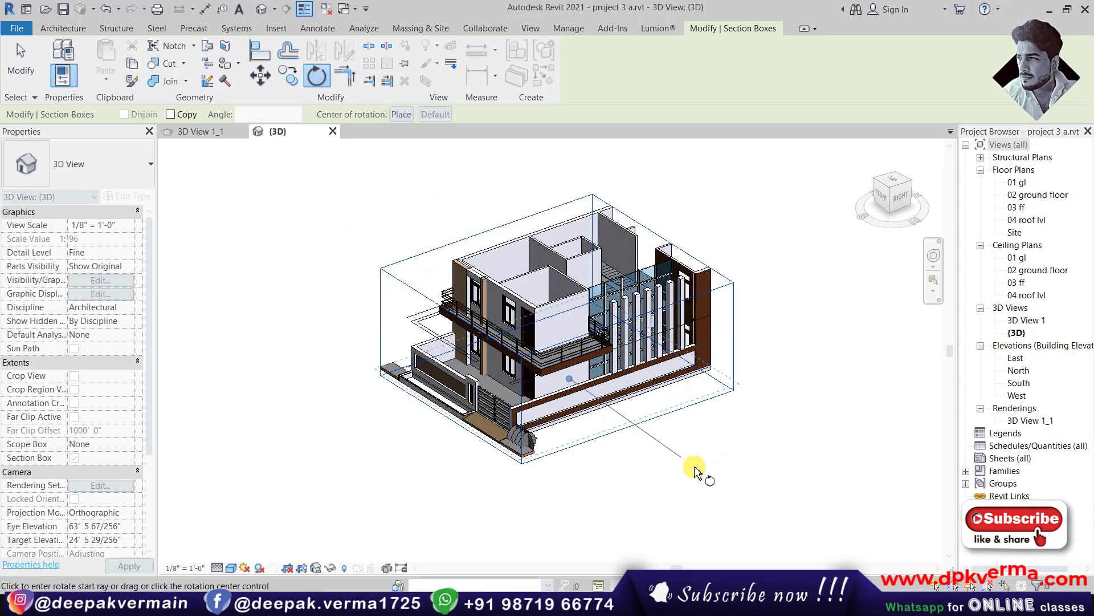
Finish rotating the section box and orbit to inspect the angled cut
click(774, 406)
mouse_move(770, 403)
shift+middle_down()
mouse_move(579, 418)
mouse_move(703, 410)
mouse_move(679, 505)
shift+middle_up()
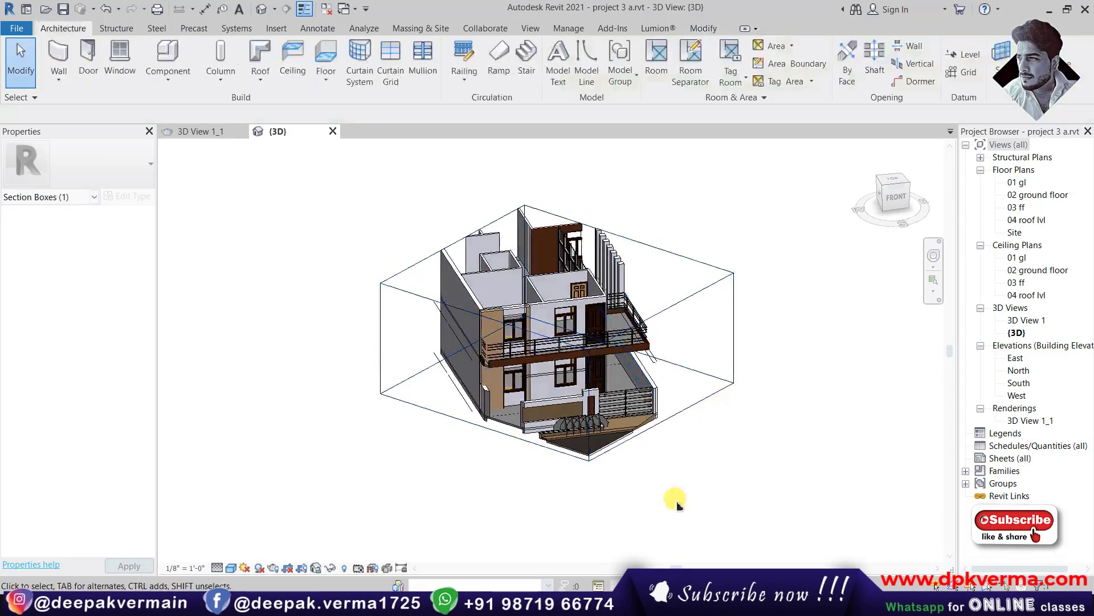
click(679, 504)
scroll(570, 450, up, 3)
middle_drag(461, 389, 502, 413)
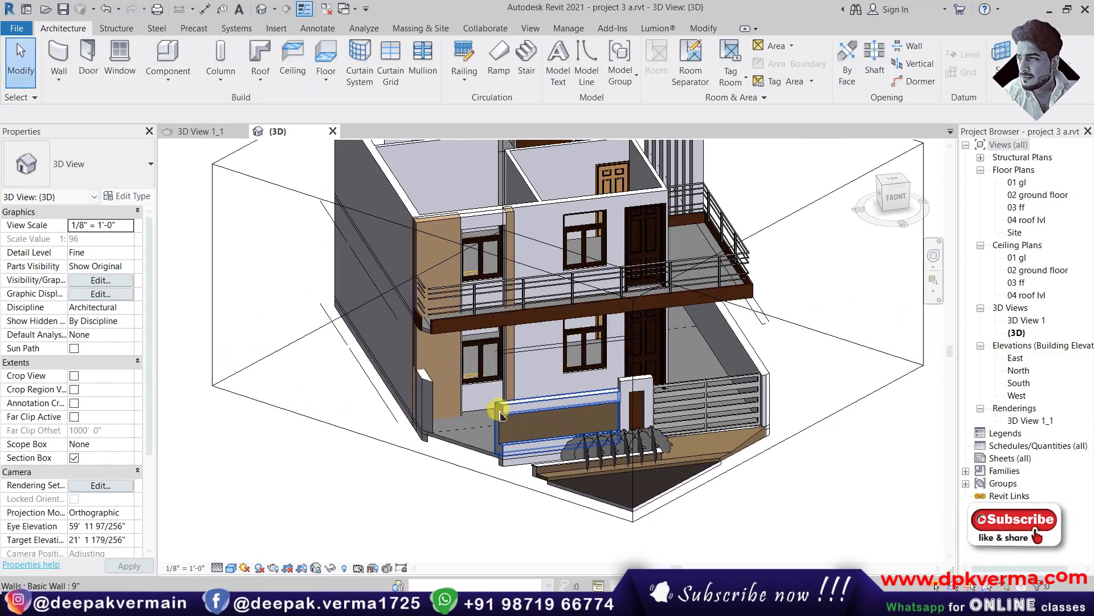
shift+middle_drag(529, 267, 579, 368)
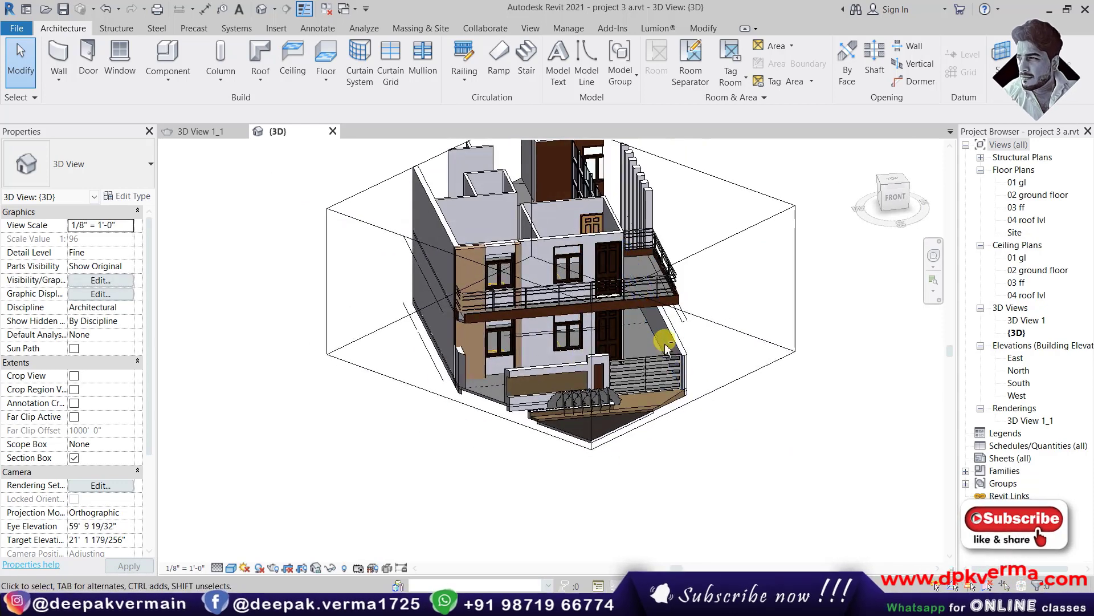
Rotate the section box again to a new diagonal angle and view it from the front
click(578, 367)
click(317, 76)
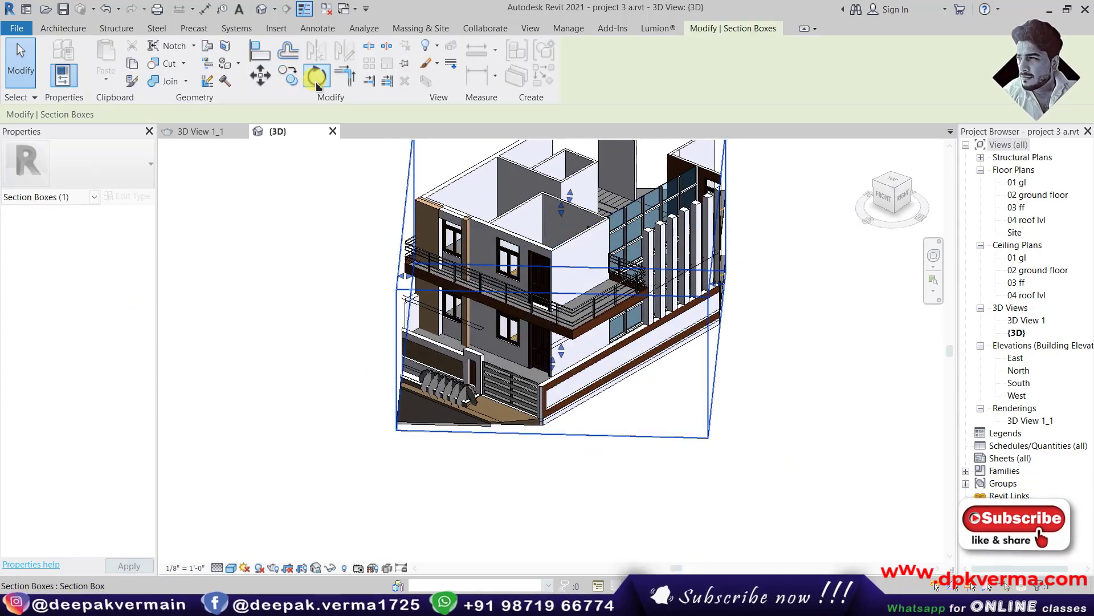
key(Escape)
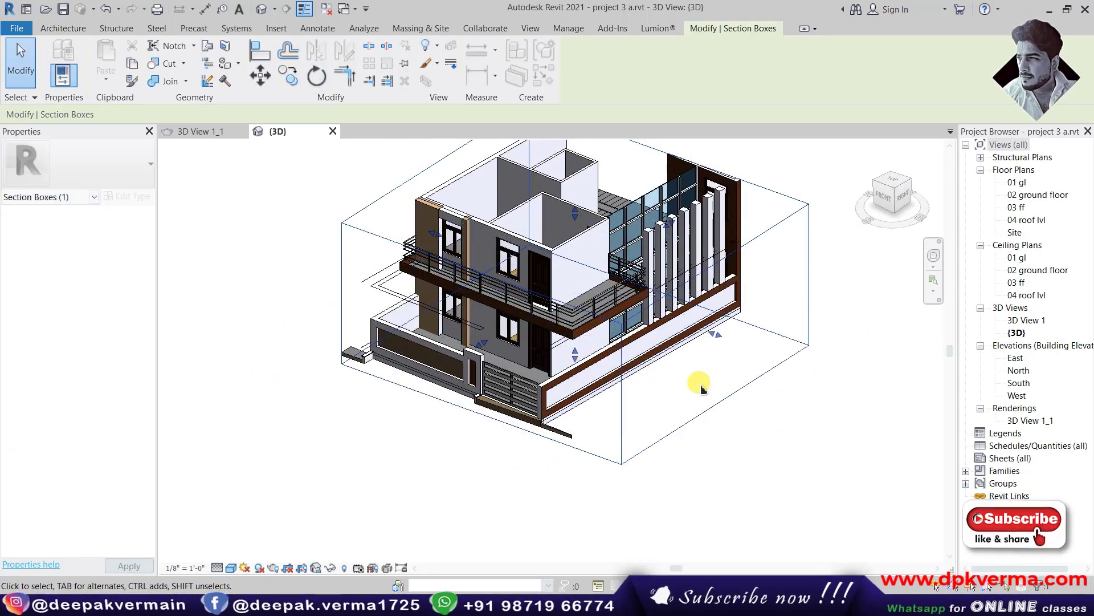
key(Escape)
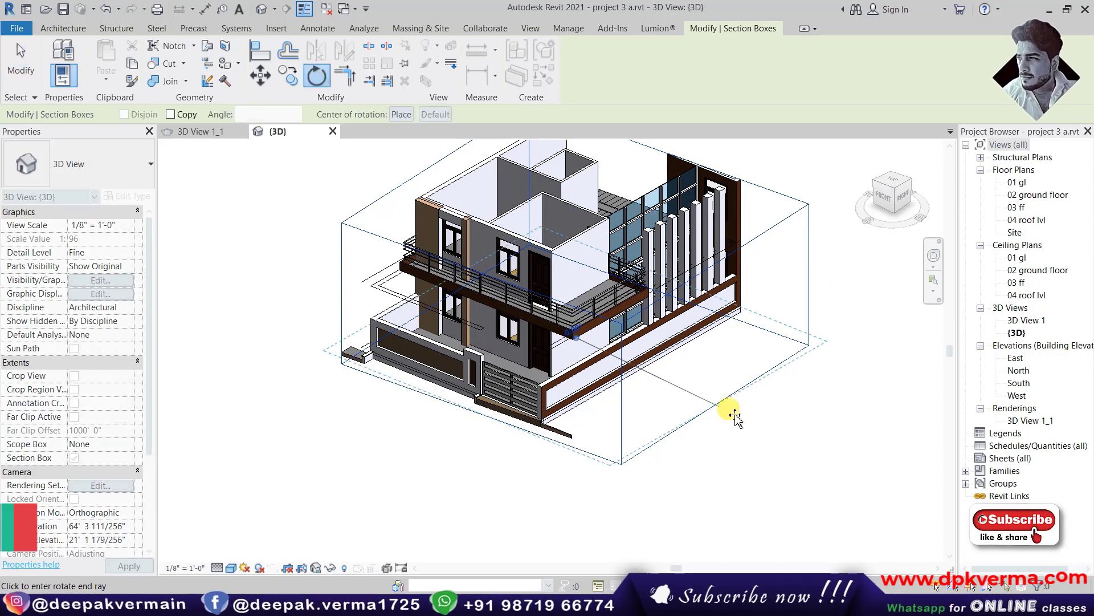
click(782, 367)
mouse_move(782, 367)
shift+middle_down()
mouse_move(709, 391)
mouse_move(587, 358)
mouse_move(624, 360)
shift+middle_up()
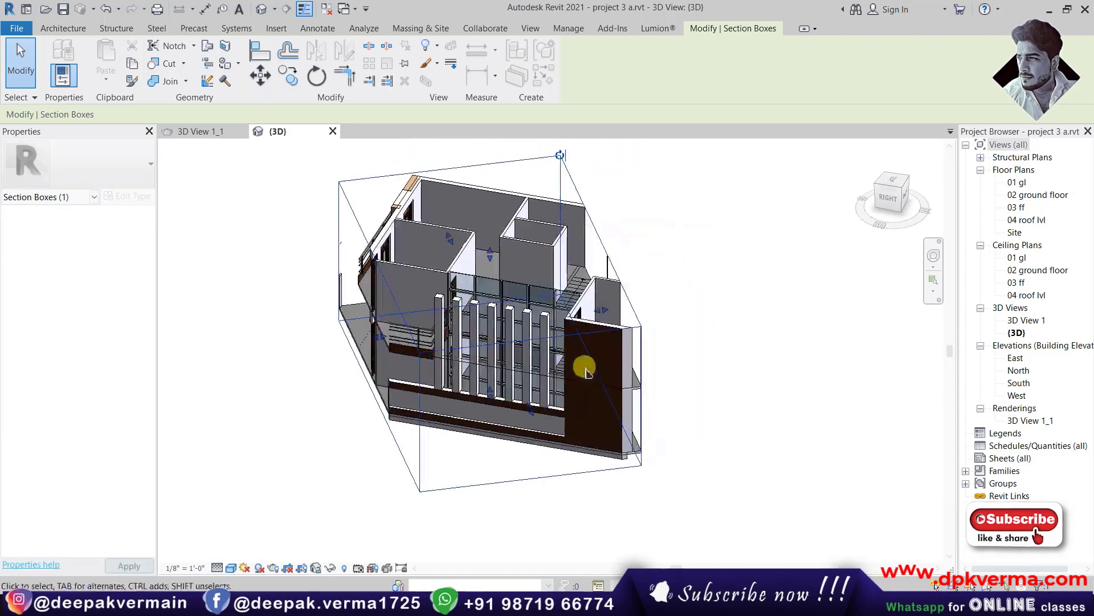
mouse_move(589, 317)
shift+middle_down()
mouse_move(491, 337)
mouse_move(703, 350)
mouse_move(769, 333)
mouse_move(659, 368)
shift+middle_up()
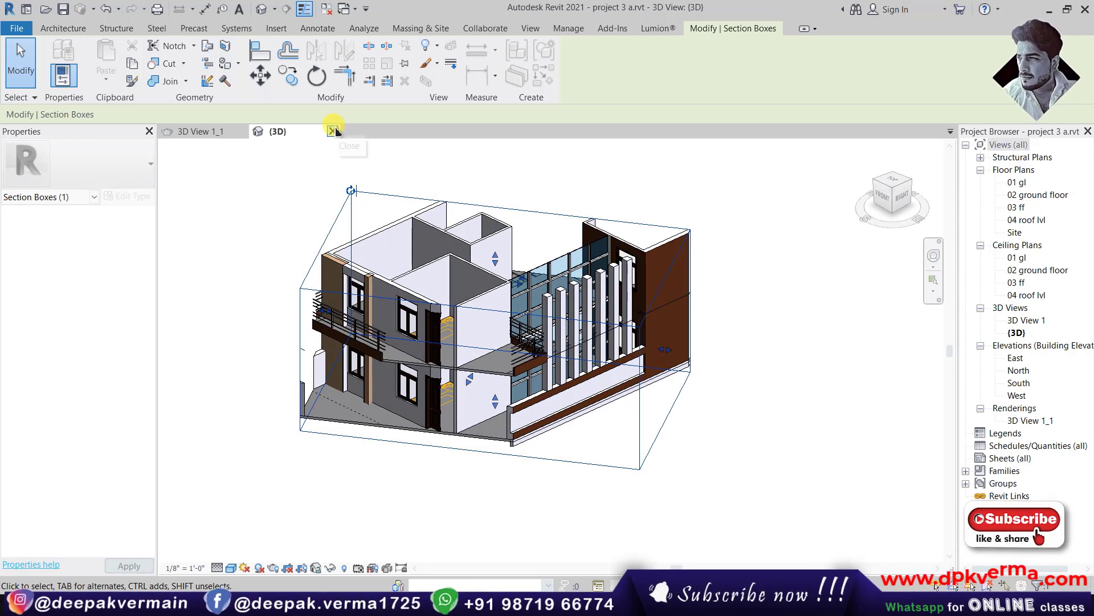
Close project 3's {3D} and rendering views, answering the save-changes prompt
click(332, 132)
click(242, 132)
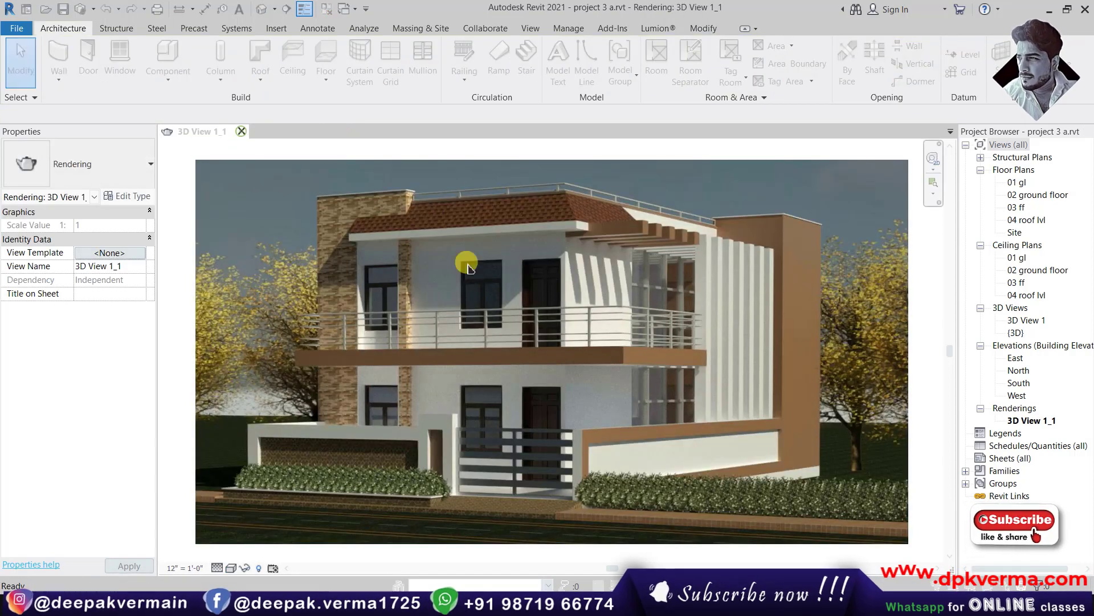
click(581, 306)
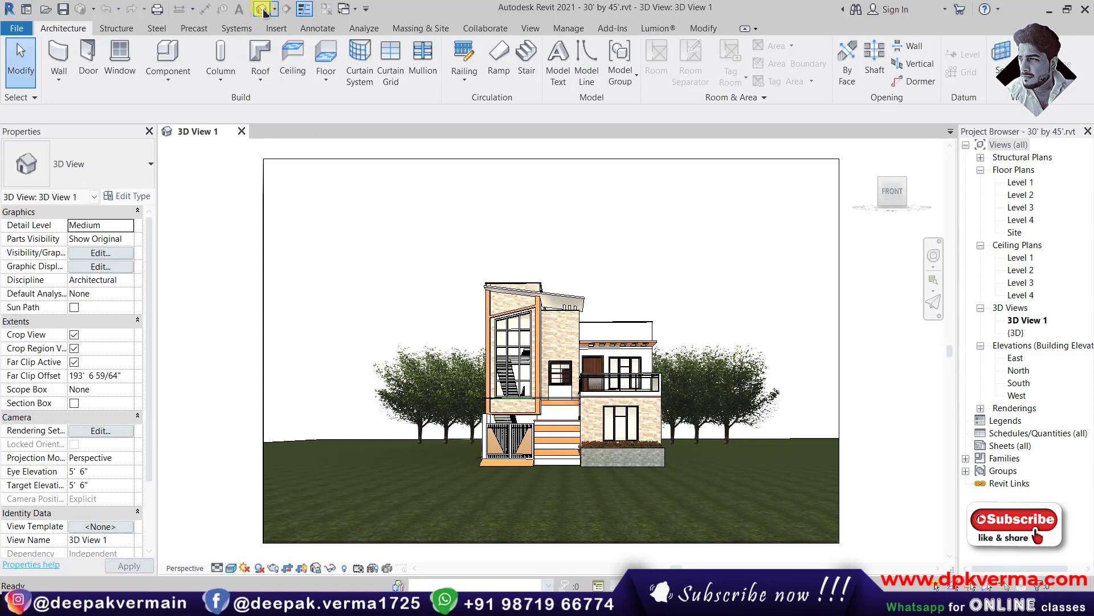
Open the default 3D view of the 30' by 45' house and zoom in toward the entrance
click(261, 8)
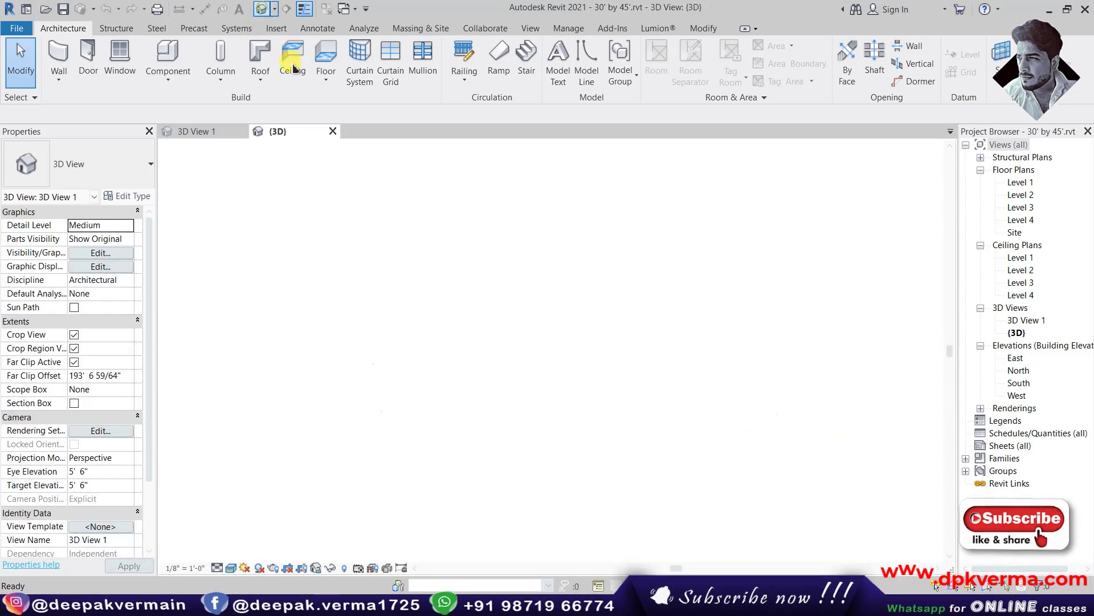
scroll(591, 403, up, 3)
scroll(587, 388, up, 4)
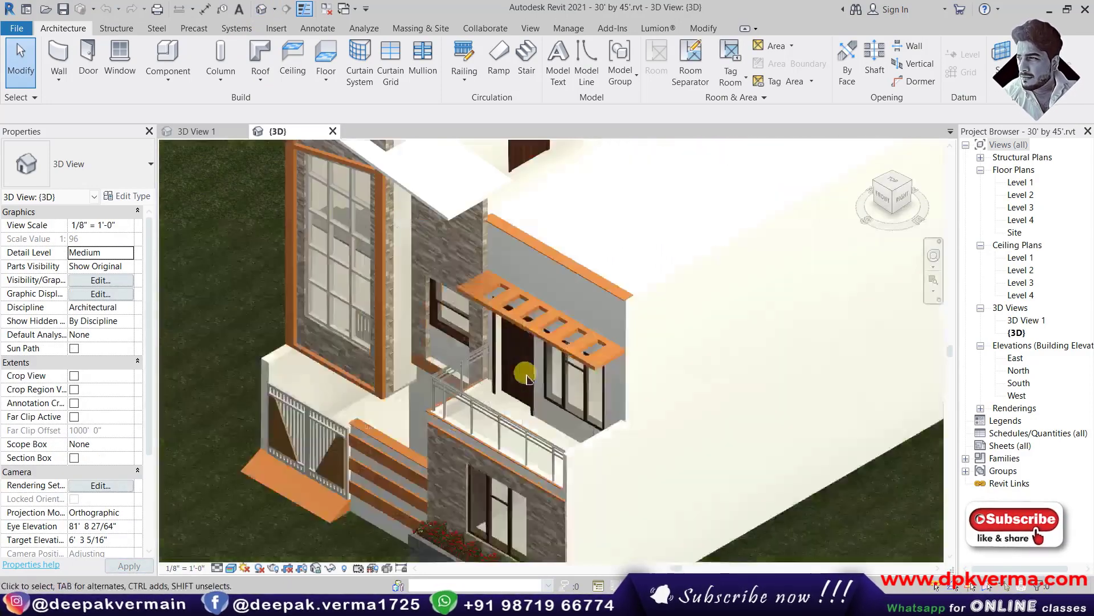
shift+middle_drag(588, 371, 584, 341)
scroll(570, 345, down, 5)
scroll(479, 351, up, 2)
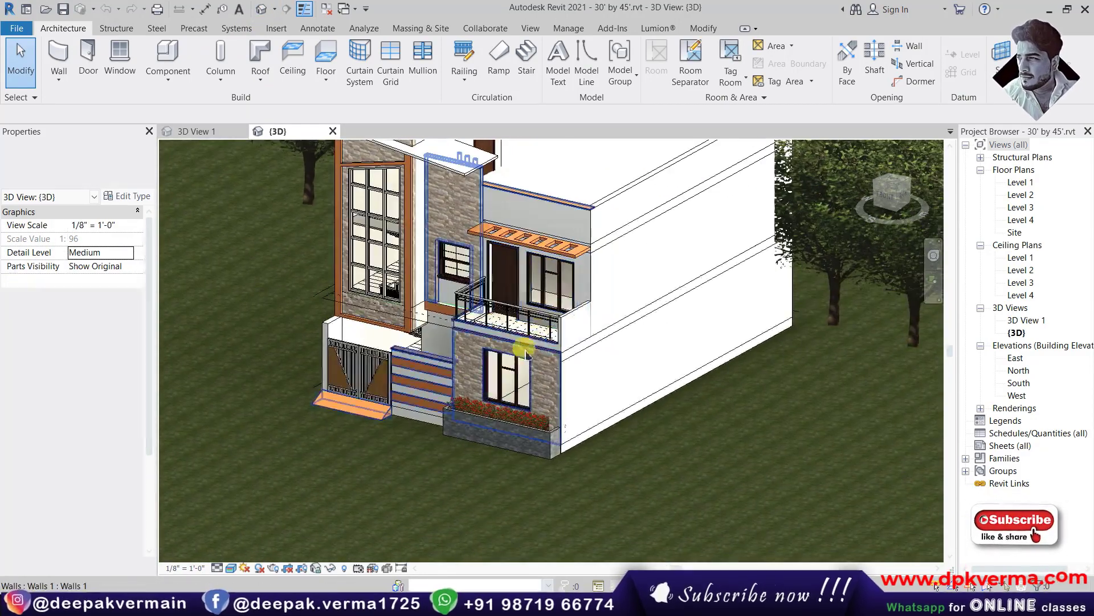
scroll(466, 354, up, 2)
scroll(357, 345, up, 3)
Select the entrance gate, box it with a section box, and orbit around it
click(358, 342)
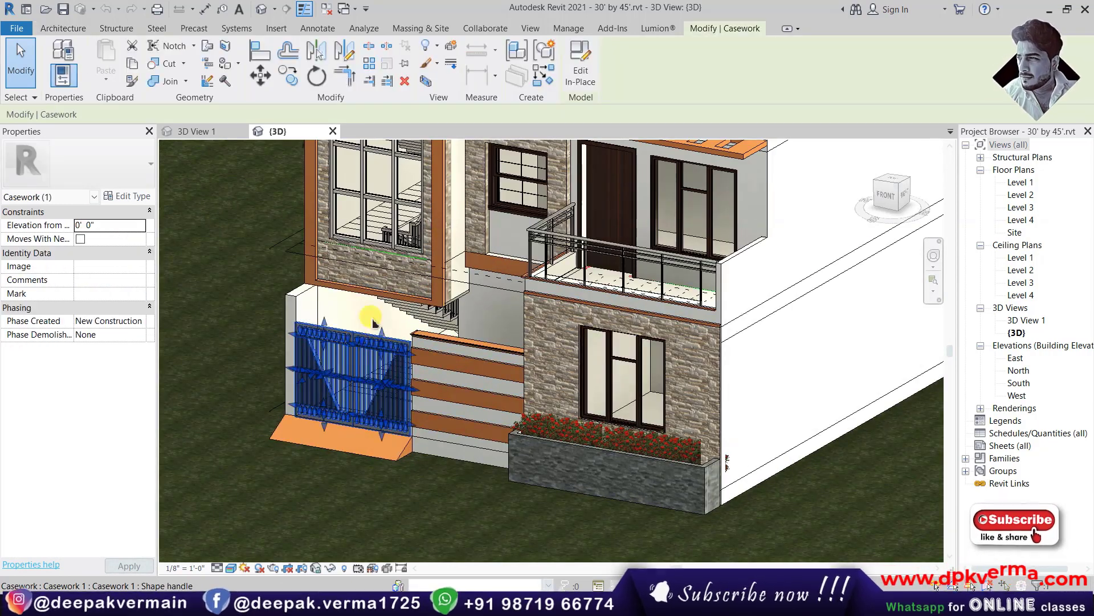
click(426, 81)
scroll(665, 362, up, 3)
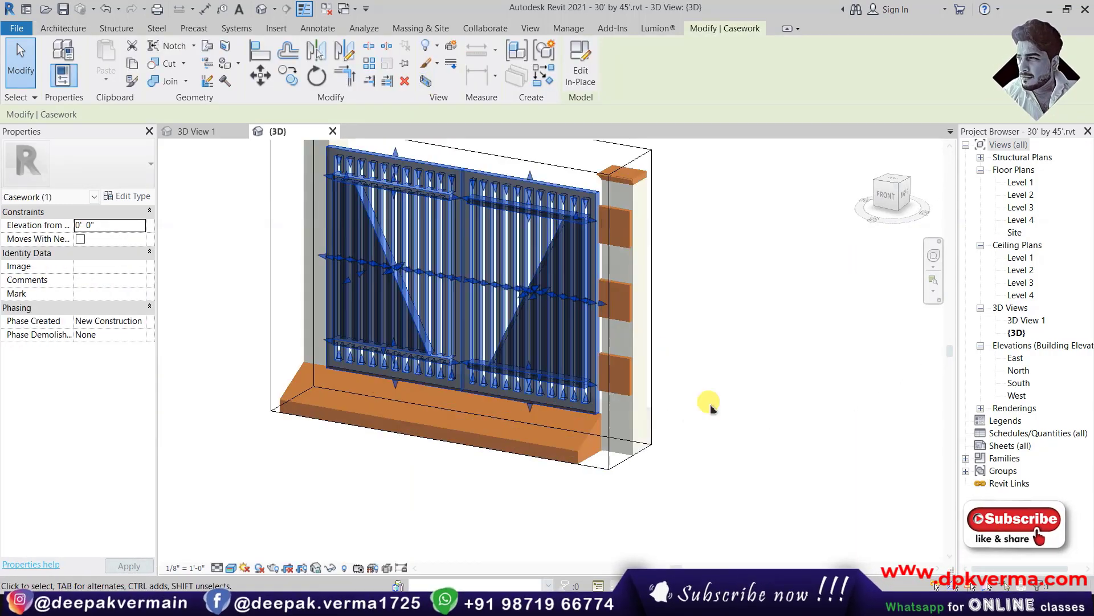
mouse_move(564, 361)
shift+middle_down()
mouse_move(540, 374)
mouse_move(586, 220)
shift+middle_up()
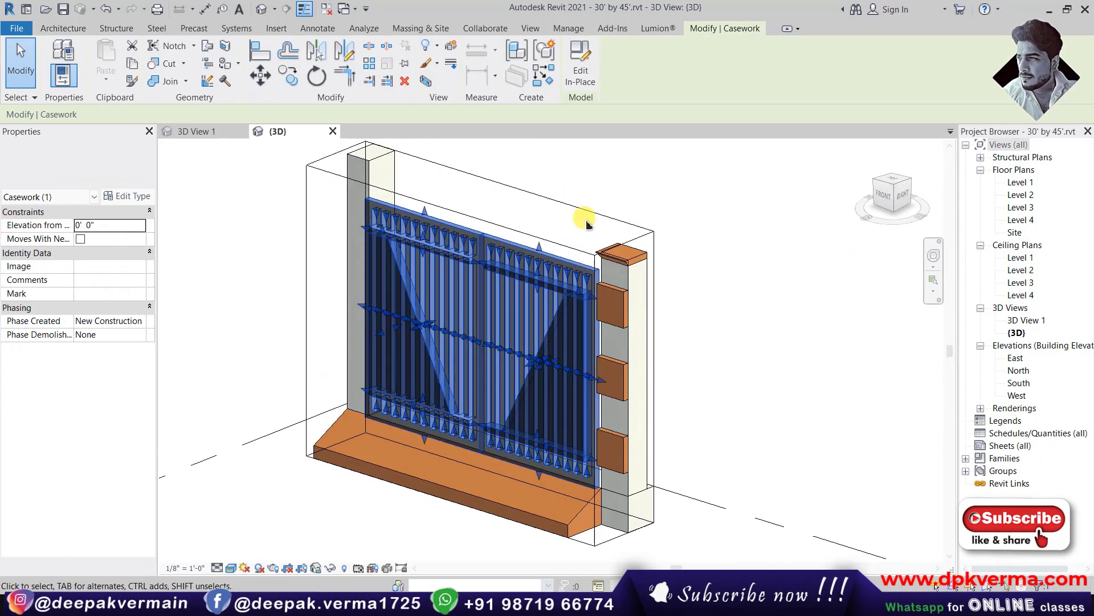
key(Escape)
click(565, 209)
shift+middle_drag(477, 188, 606, 342)
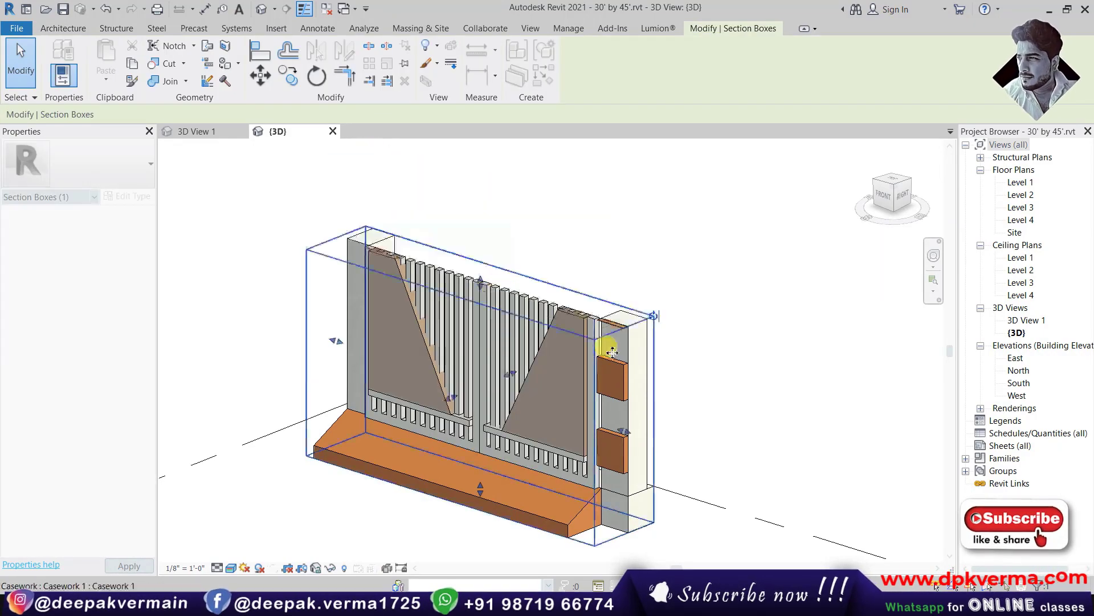
key(Escape)
scroll(513, 374, up, 3)
Zoom out and orbit around the full uncropped house and trees
scroll(489, 306, up, 2)
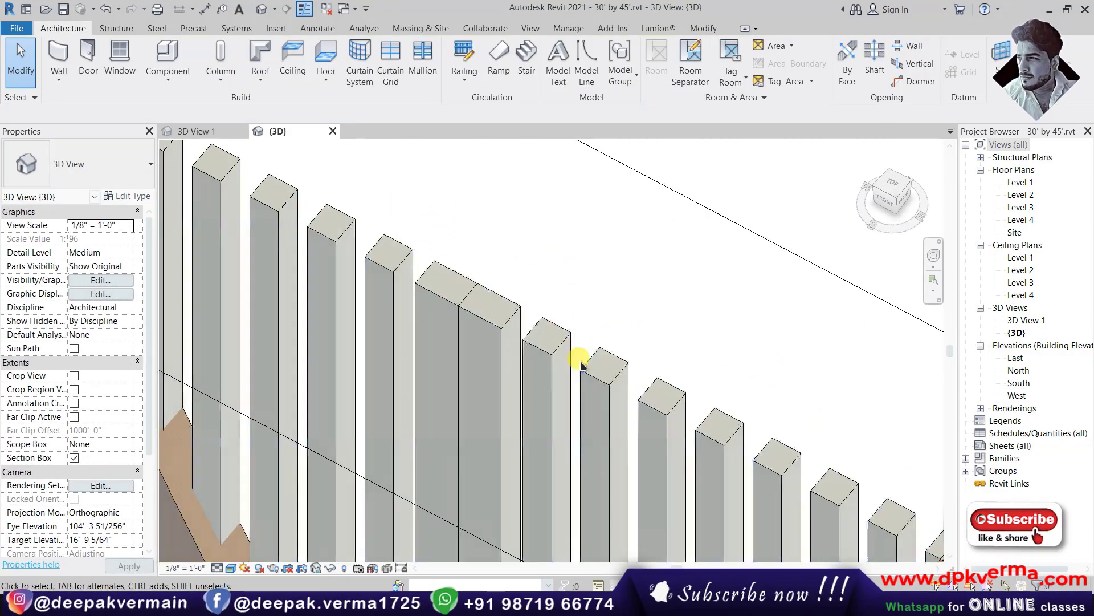
scroll(581, 359, down, 4)
middle_drag(593, 371, 631, 352)
scroll(631, 351, down, 3)
scroll(587, 330, down, 2)
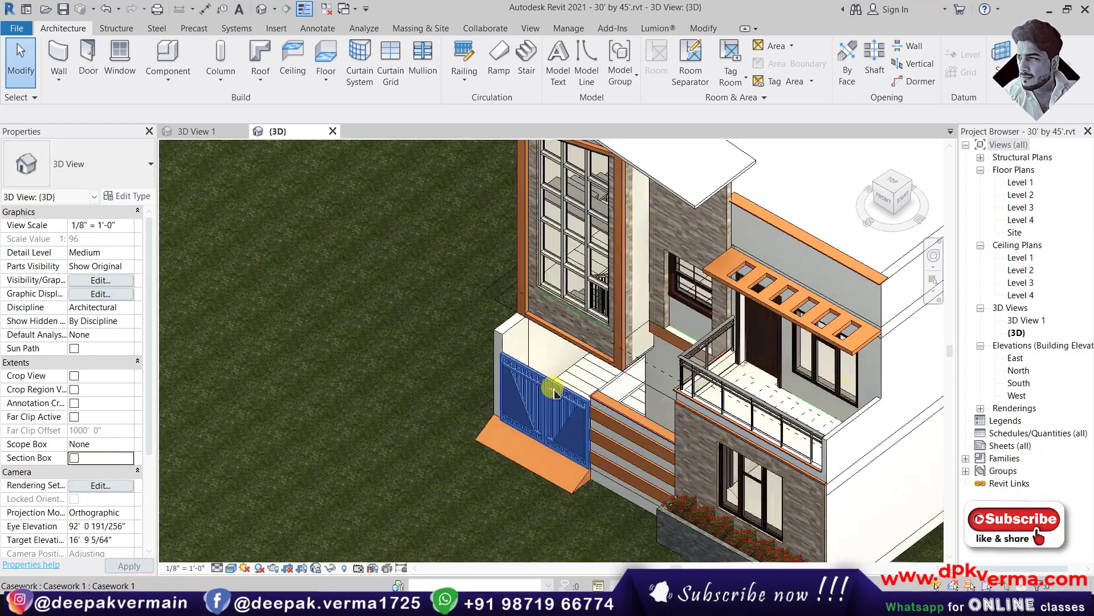
scroll(557, 383, down, 4)
mouse_move(435, 427)
shift+middle_down()
mouse_move(391, 403)
mouse_move(385, 354)
shift+middle_up()
scroll(385, 354, up, 3)
scroll(501, 398, up, 2)
scroll(391, 379, up, 2)
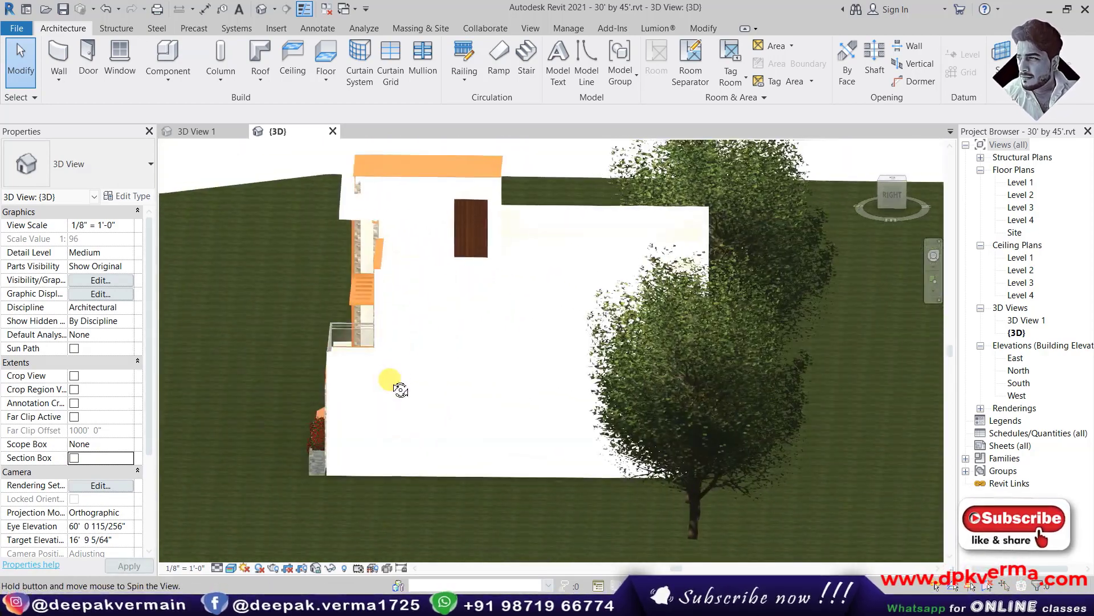
scroll(512, 342, down, 2)
scroll(475, 354, down, 2)
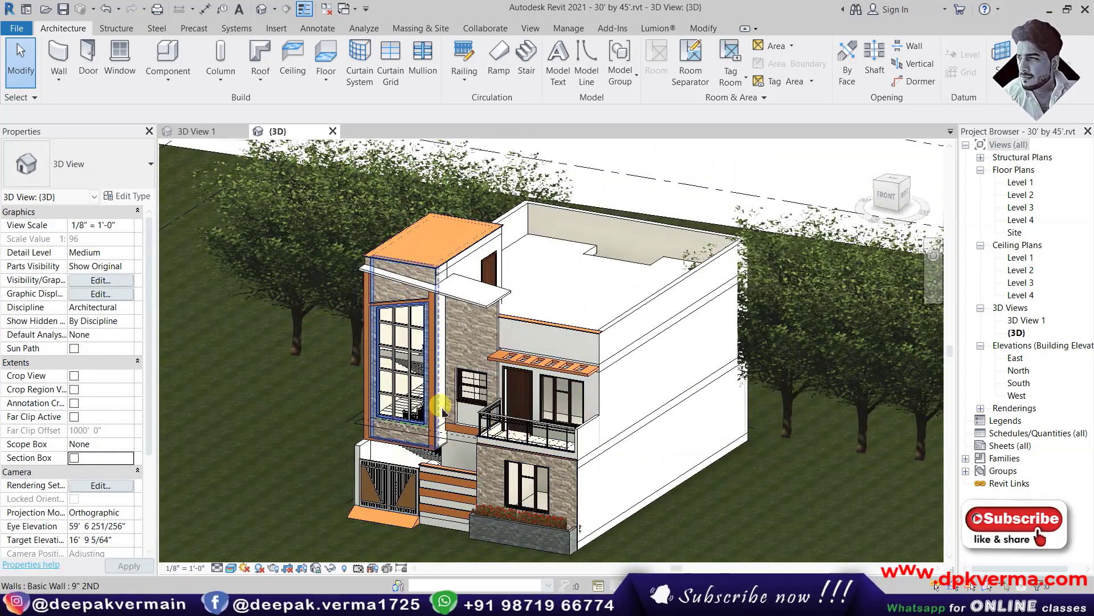
Leave Revit for Chrome and open a new blank tab
scroll(442, 411, down, 1)
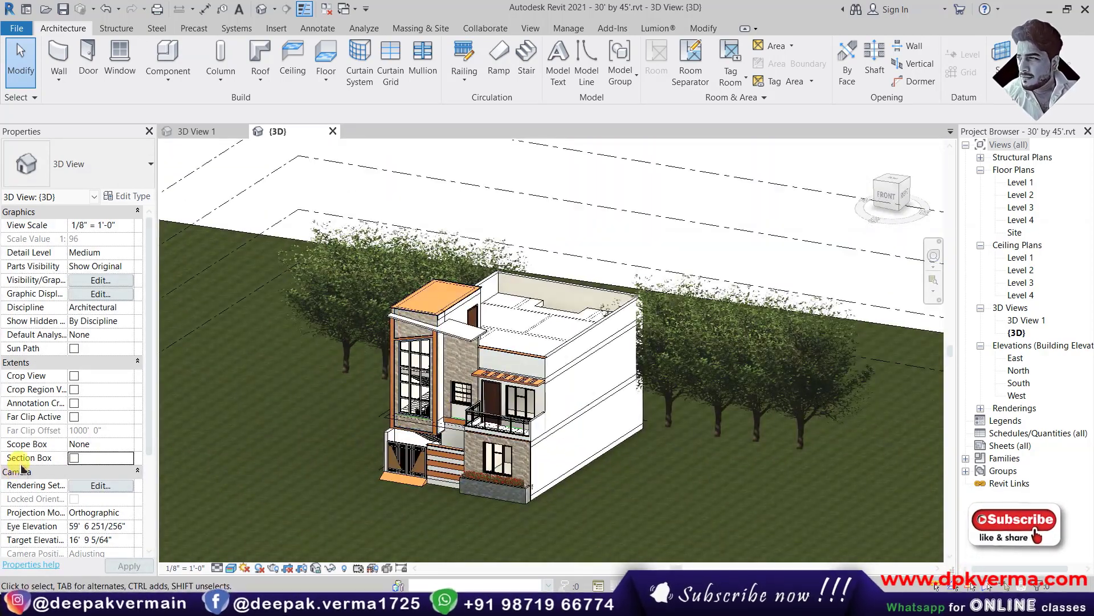
scroll(547, 358, up, 2)
scroll(548, 358, up, 2)
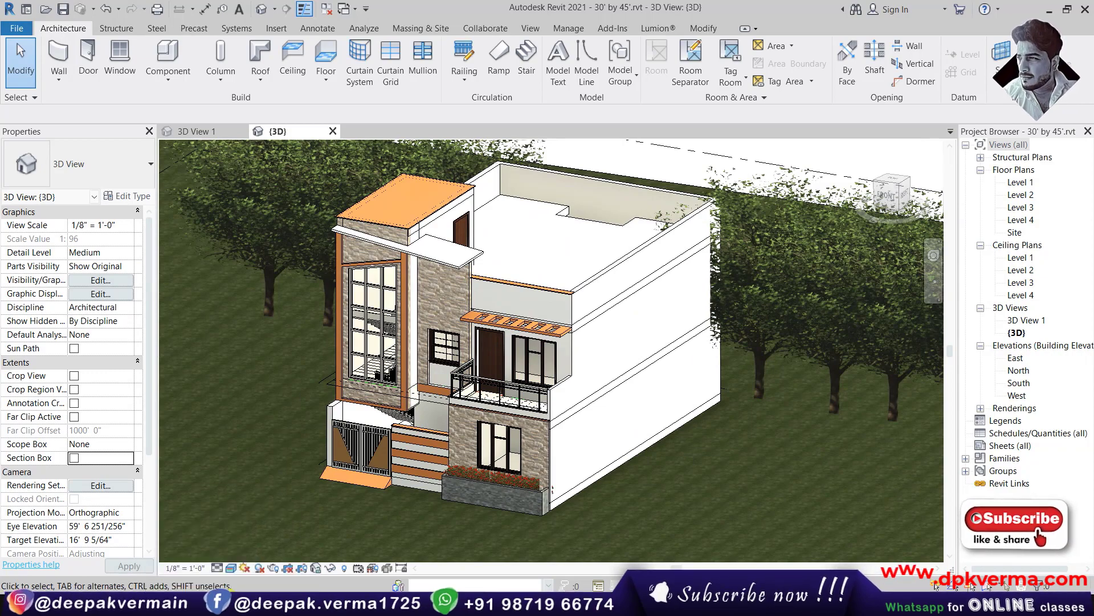
key(alt+Tab)
click(704, 12)
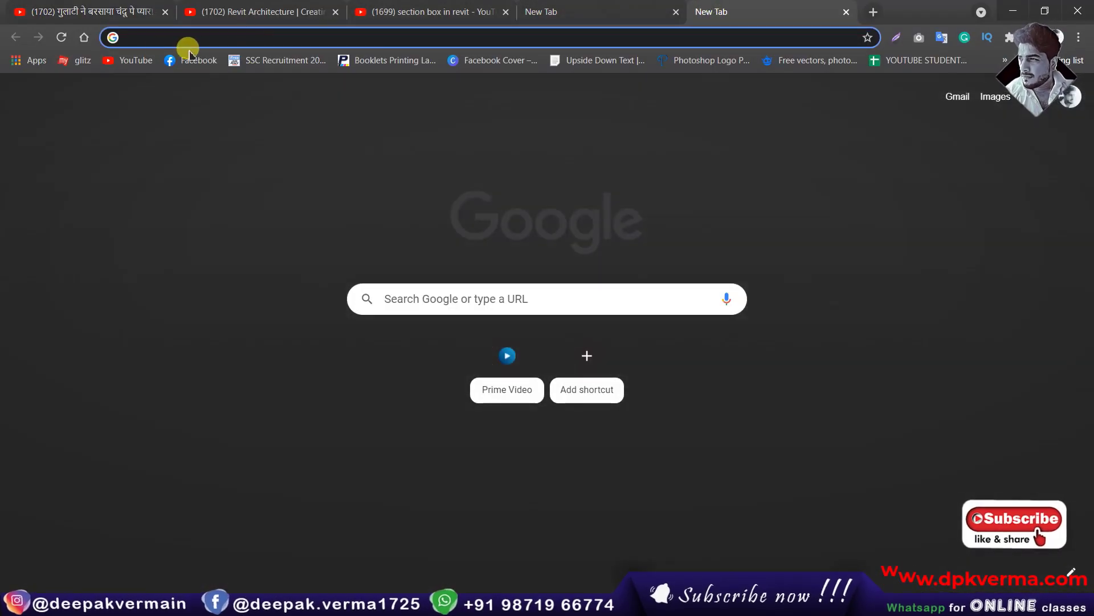
Go to YouTube and open the account's own channel on its Videos tab
click(130, 61)
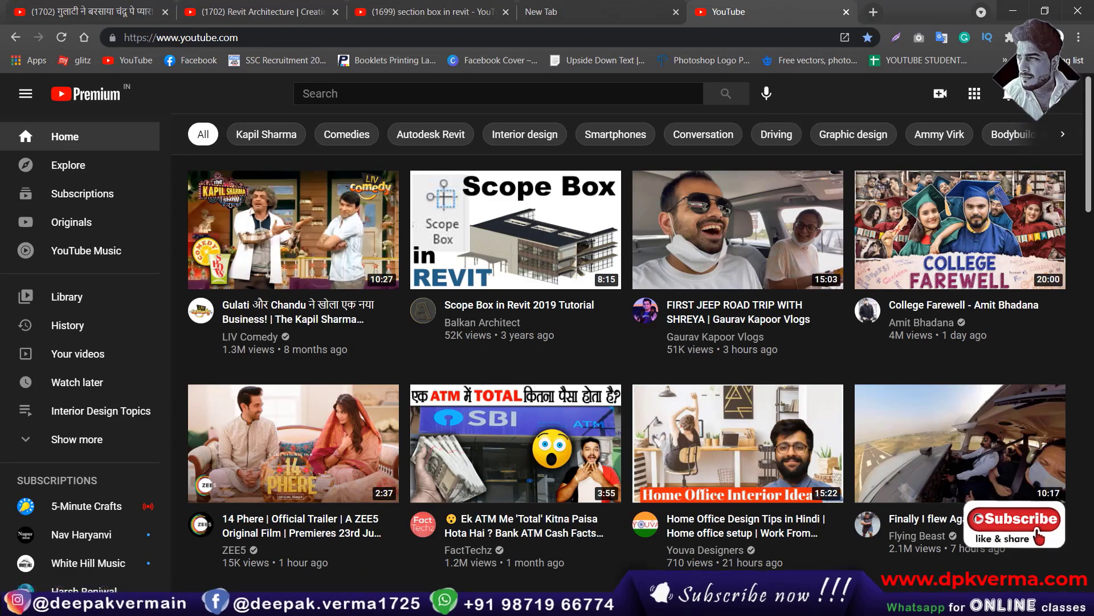
click(1059, 93)
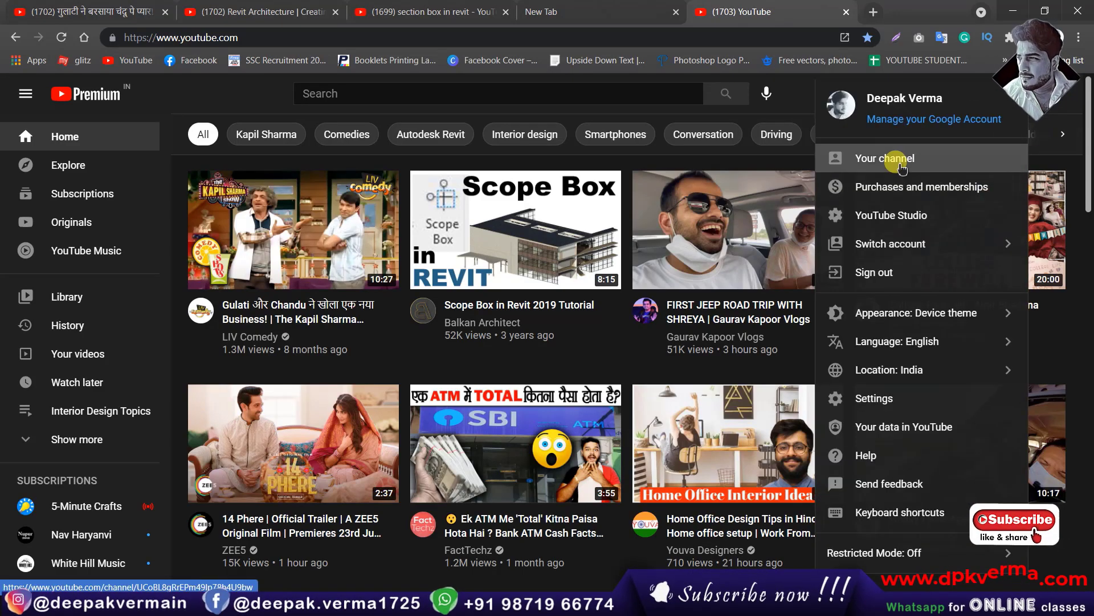
click(874, 154)
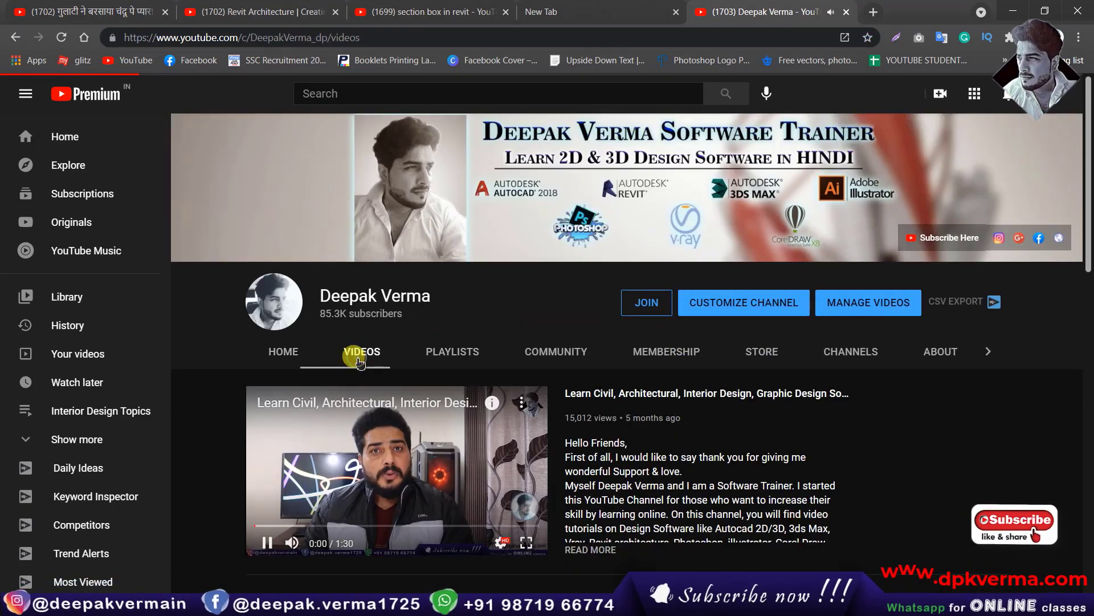
click(359, 350)
Scroll down through the channel's uploaded videos and back up to the top
scroll(238, 354, down, 5)
scroll(216, 348, down, 2)
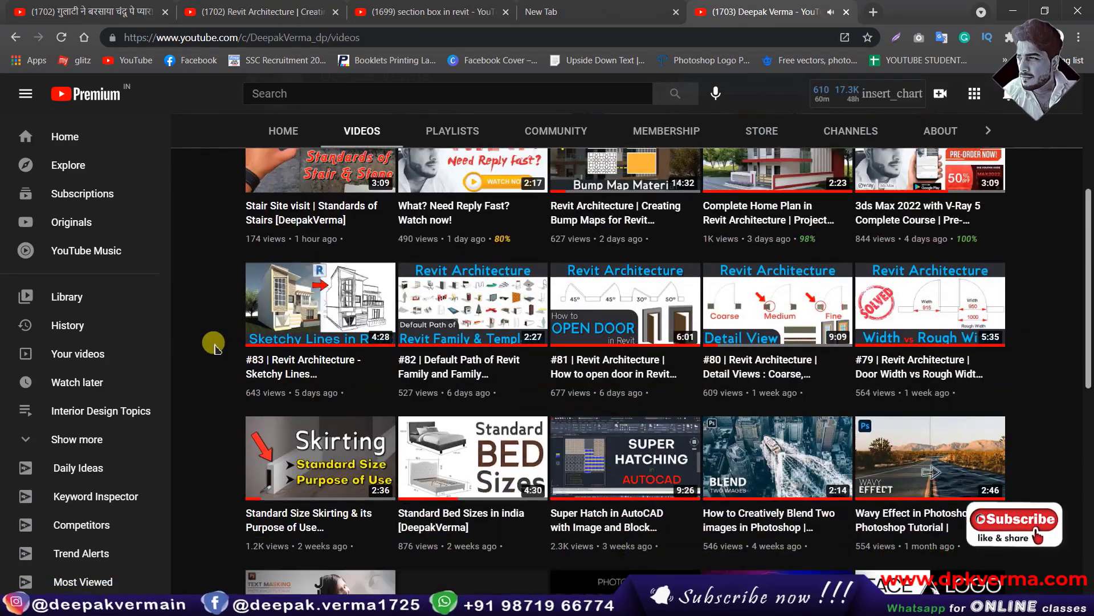
scroll(215, 348, down, 2)
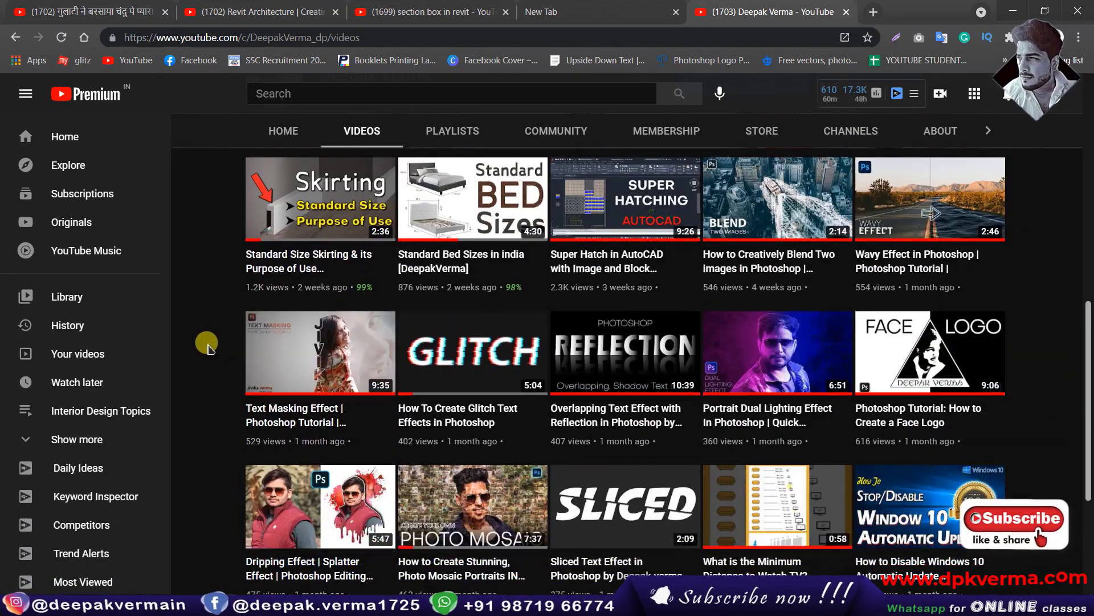
scroll(208, 348, down, 4)
scroll(207, 349, down, 4)
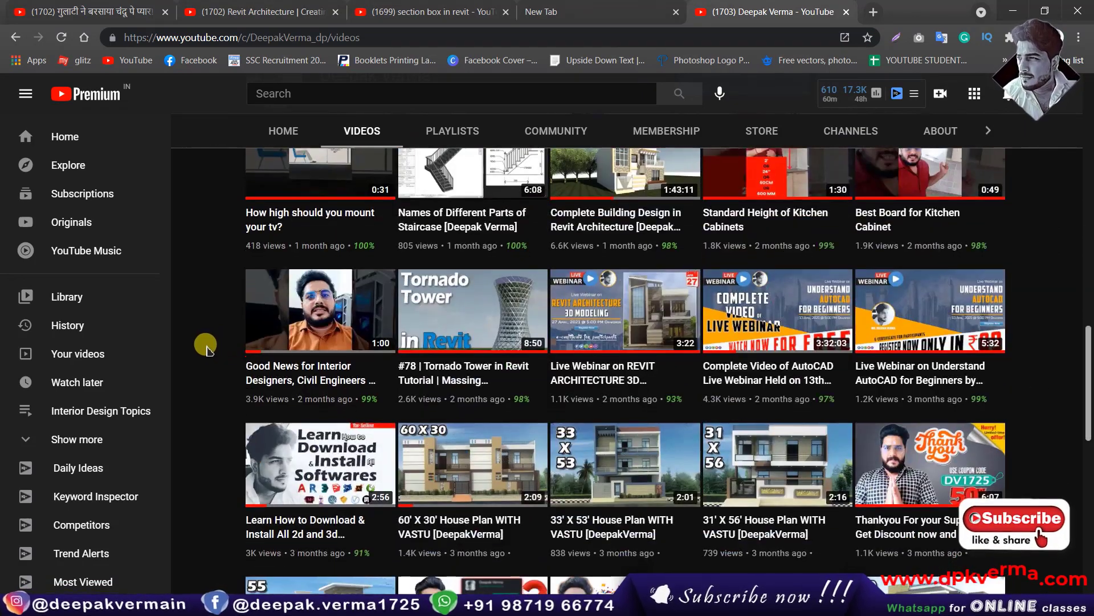
scroll(205, 352, down, 4)
scroll(204, 350, down, 3)
scroll(204, 352, down, 3)
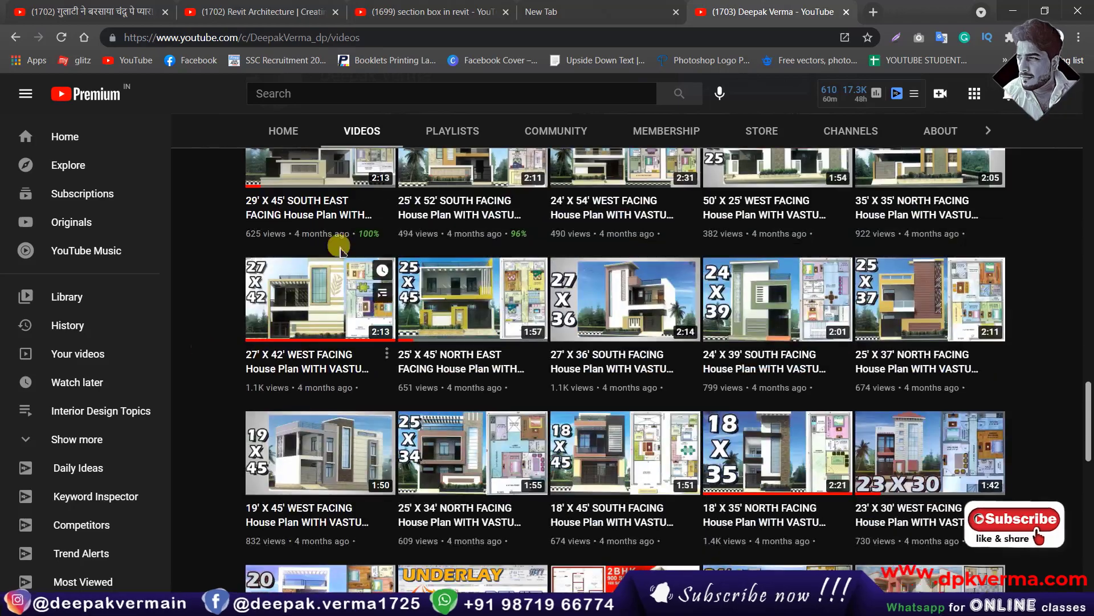
scroll(218, 286, up, 2)
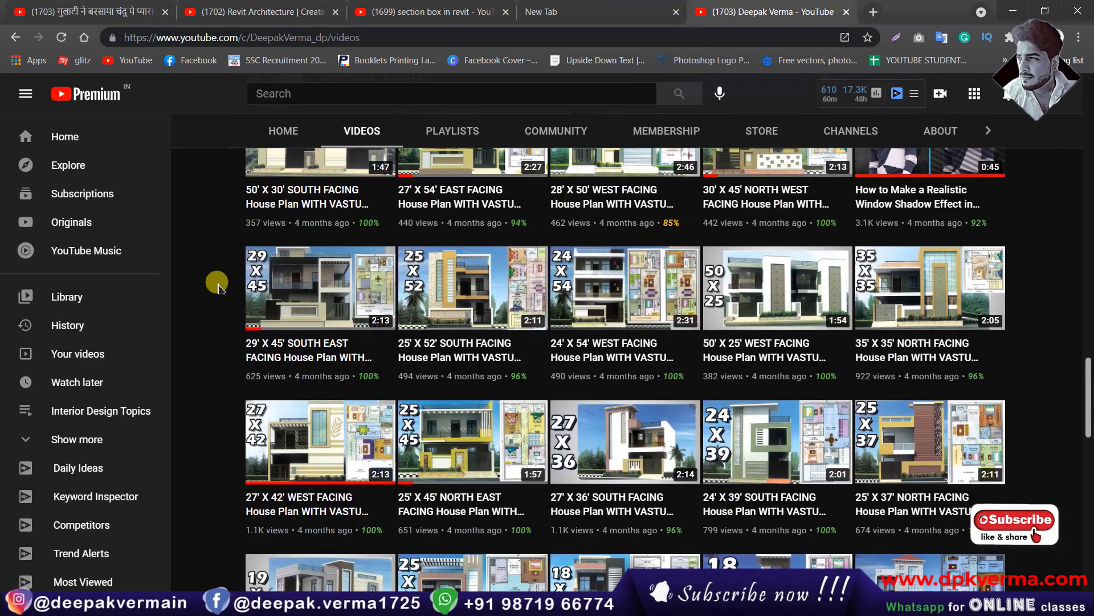
scroll(219, 286, up, 1)
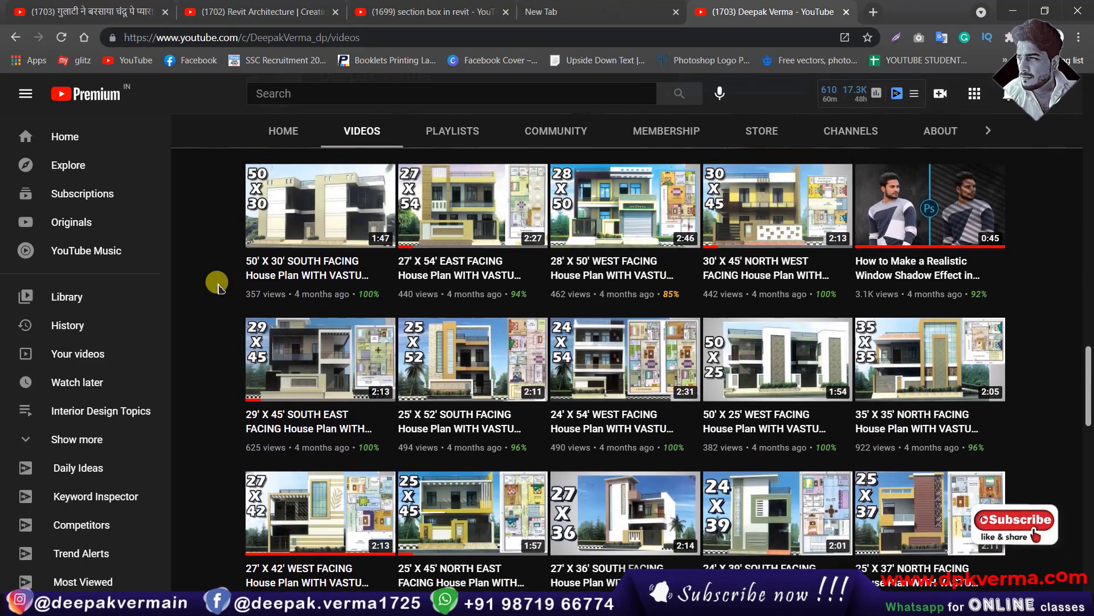
scroll(219, 288, up, 5)
scroll(219, 289, up, 5)
scroll(220, 291, up, 5)
scroll(218, 291, up, 5)
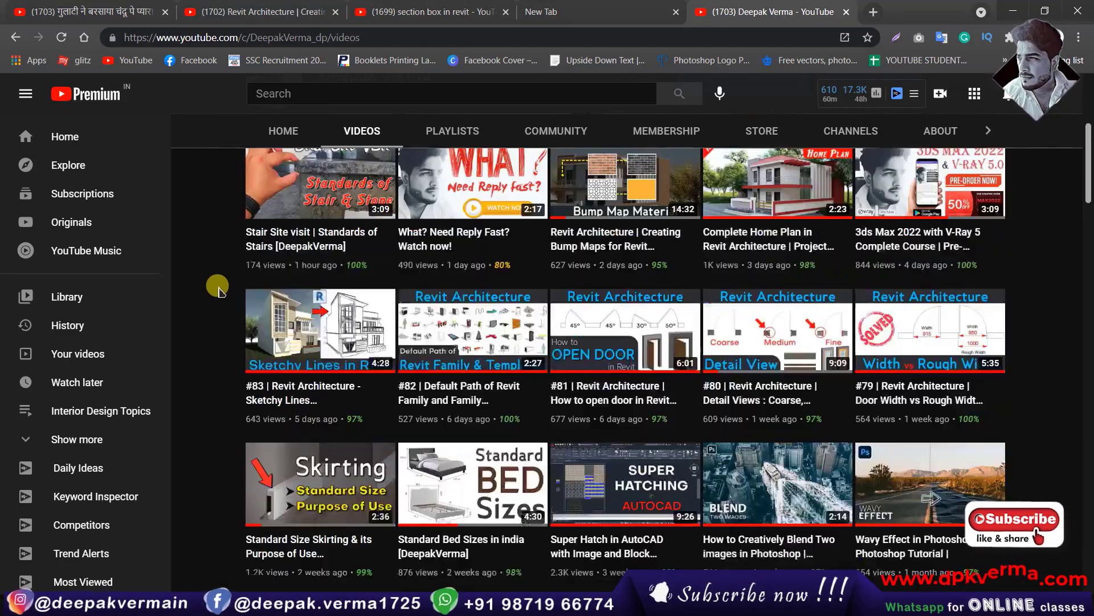
scroll(218, 291, up, 5)
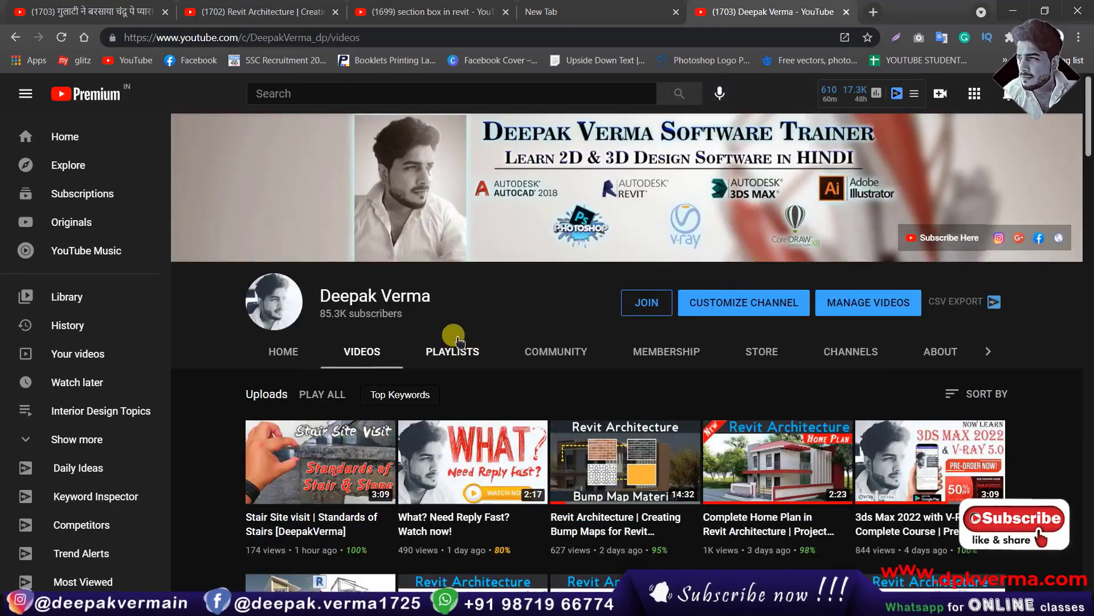